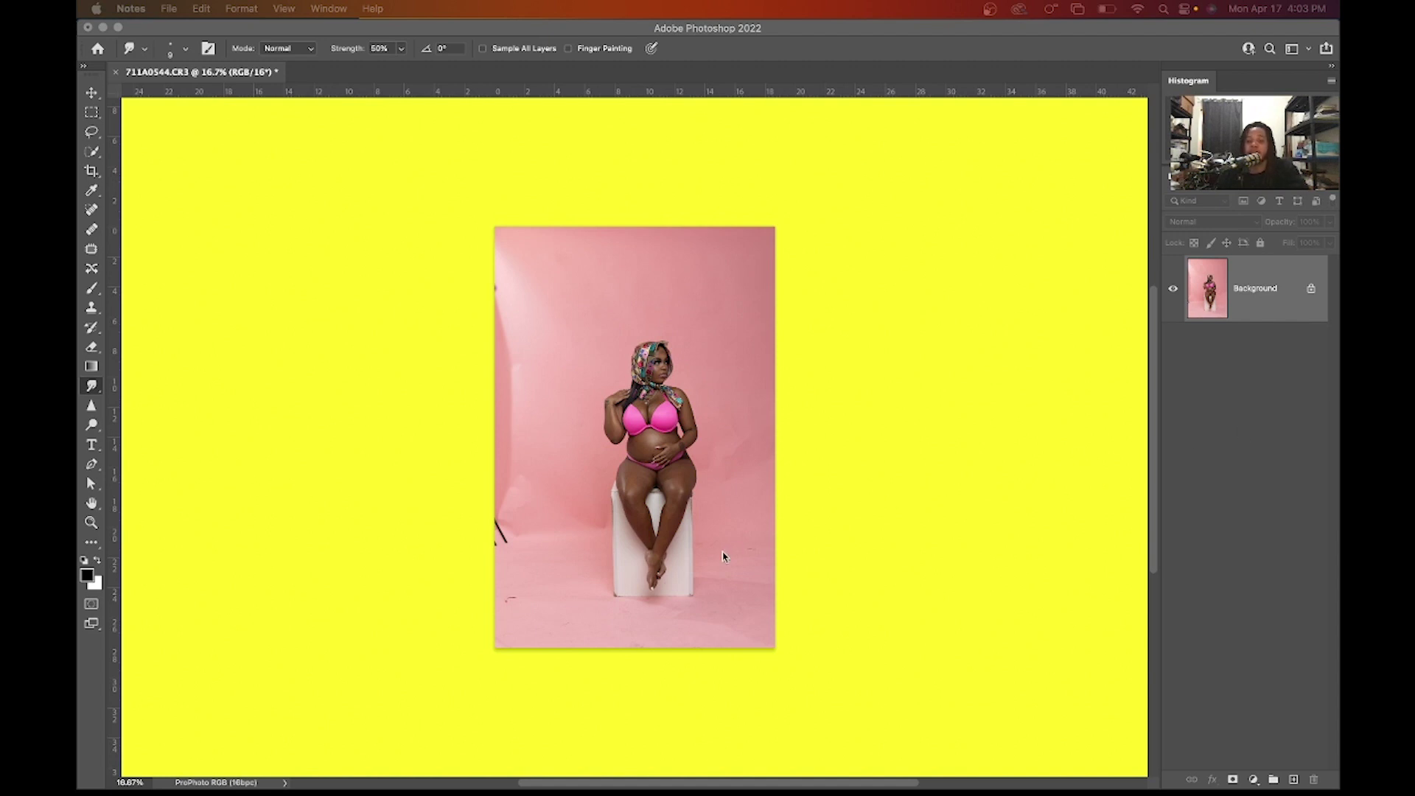
# Step: Duplicate the Background layer of the portrait into a new layer
pyautogui.click(641, 531)
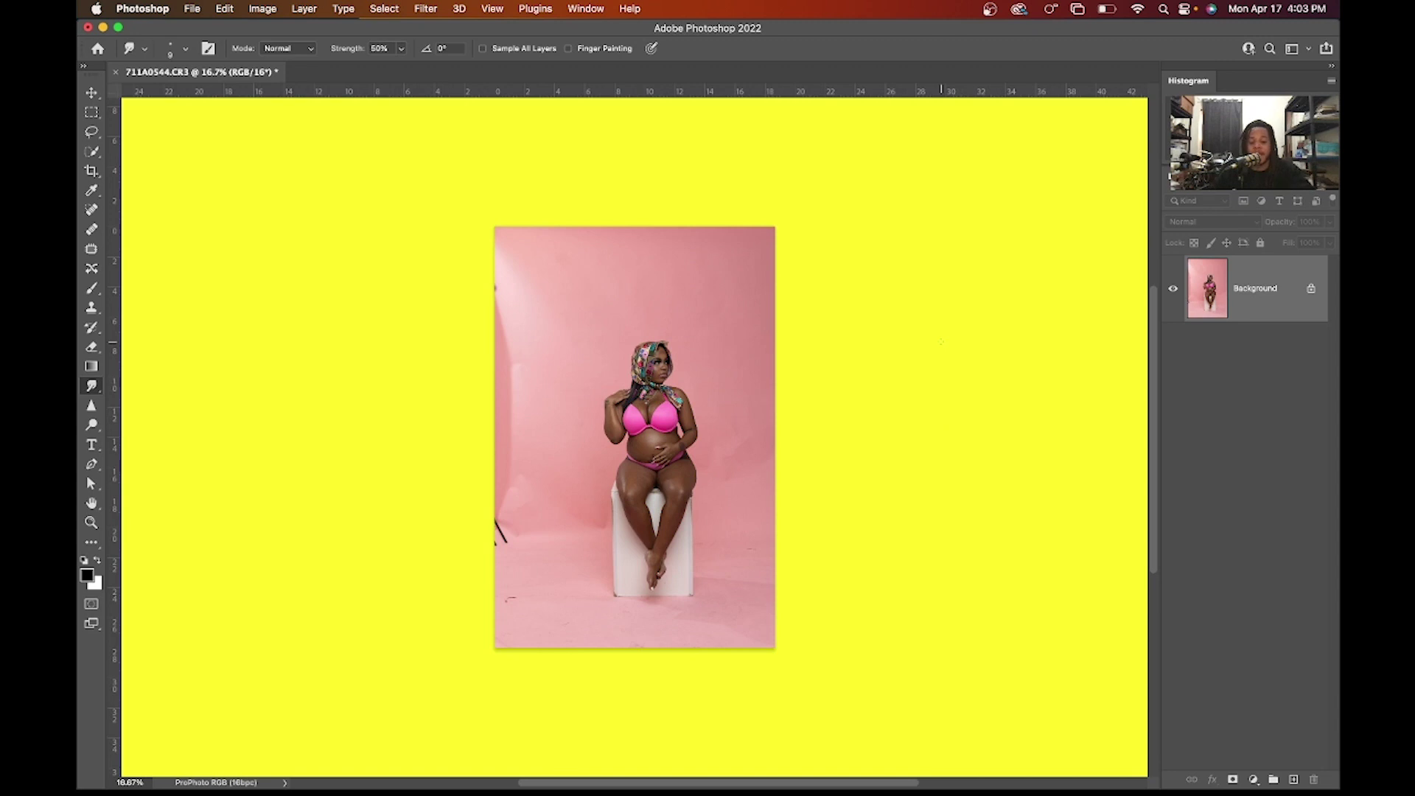
pyautogui.press('super+j')
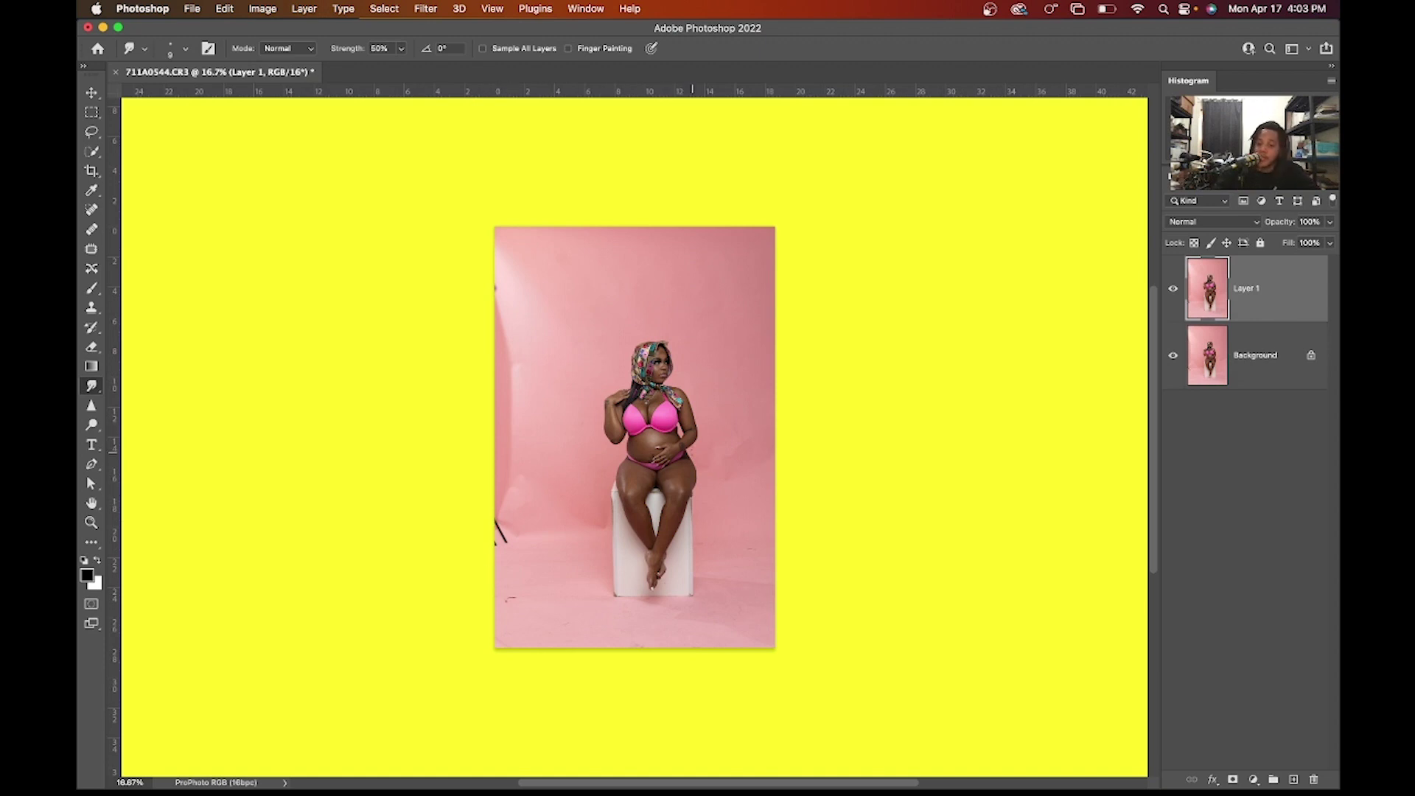
pyautogui.press('super+equal')
pyautogui.press('super+equal')
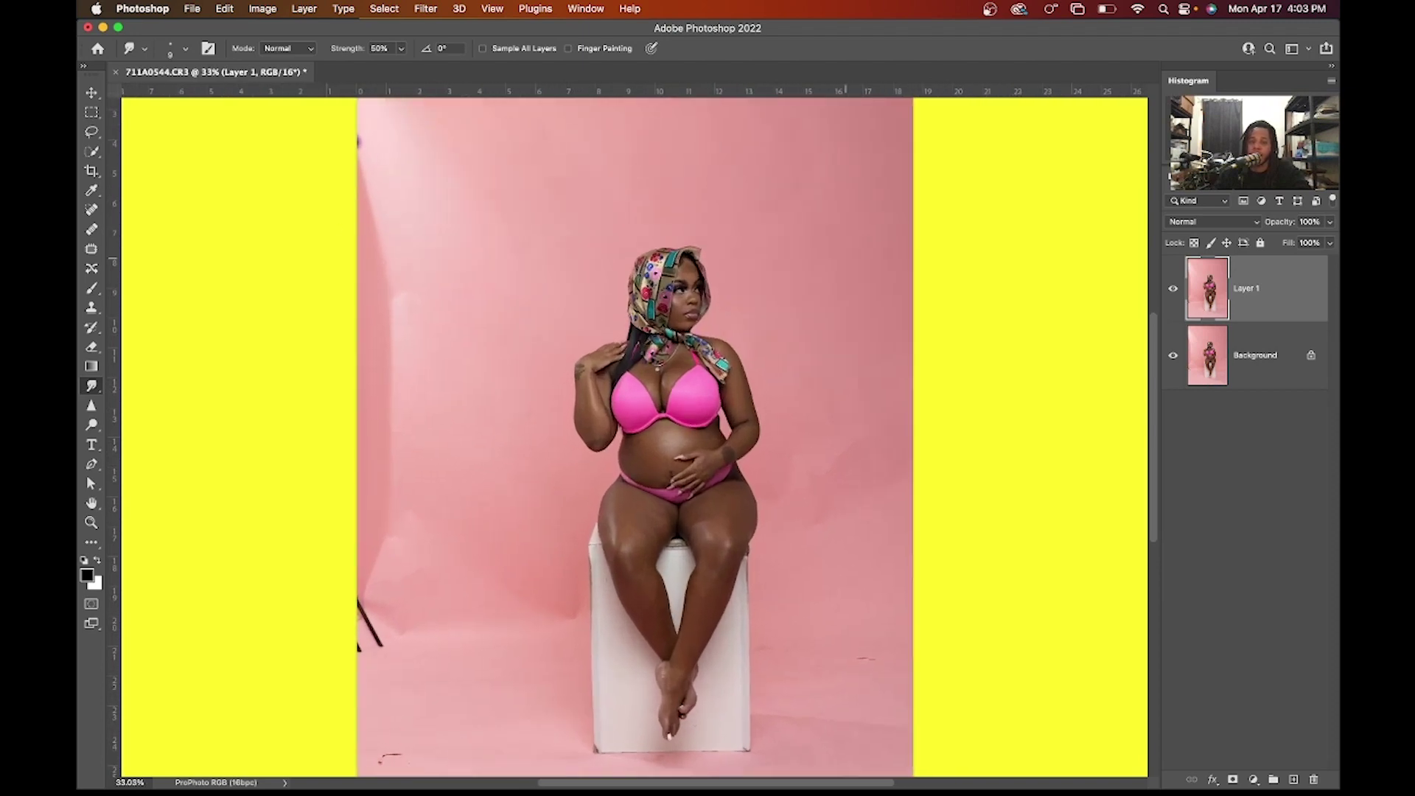
# Step: Add a Solid Color fill layer above Layer 1 in dark red, hex 611c03
pyautogui.click(1253, 779)
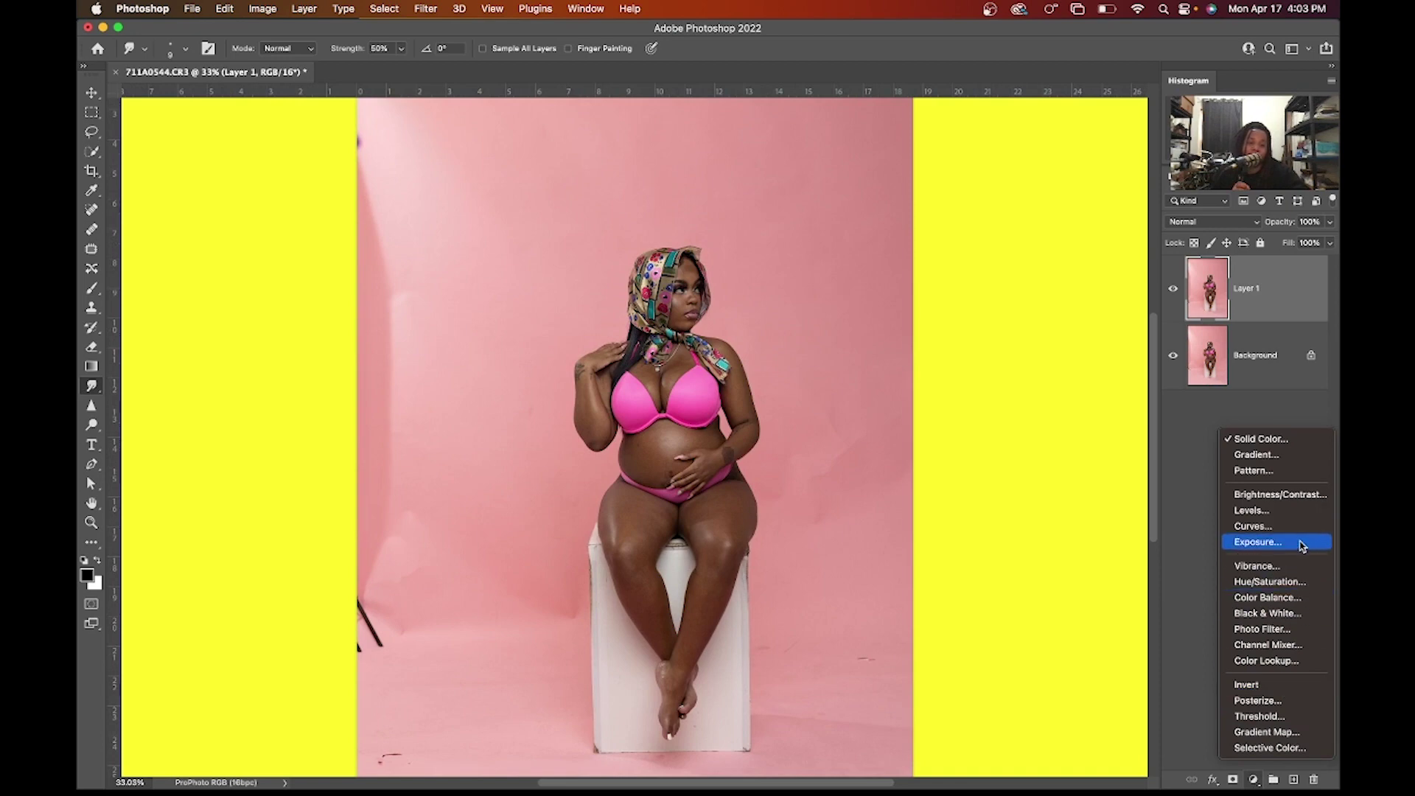
pyautogui.click(1300, 440)
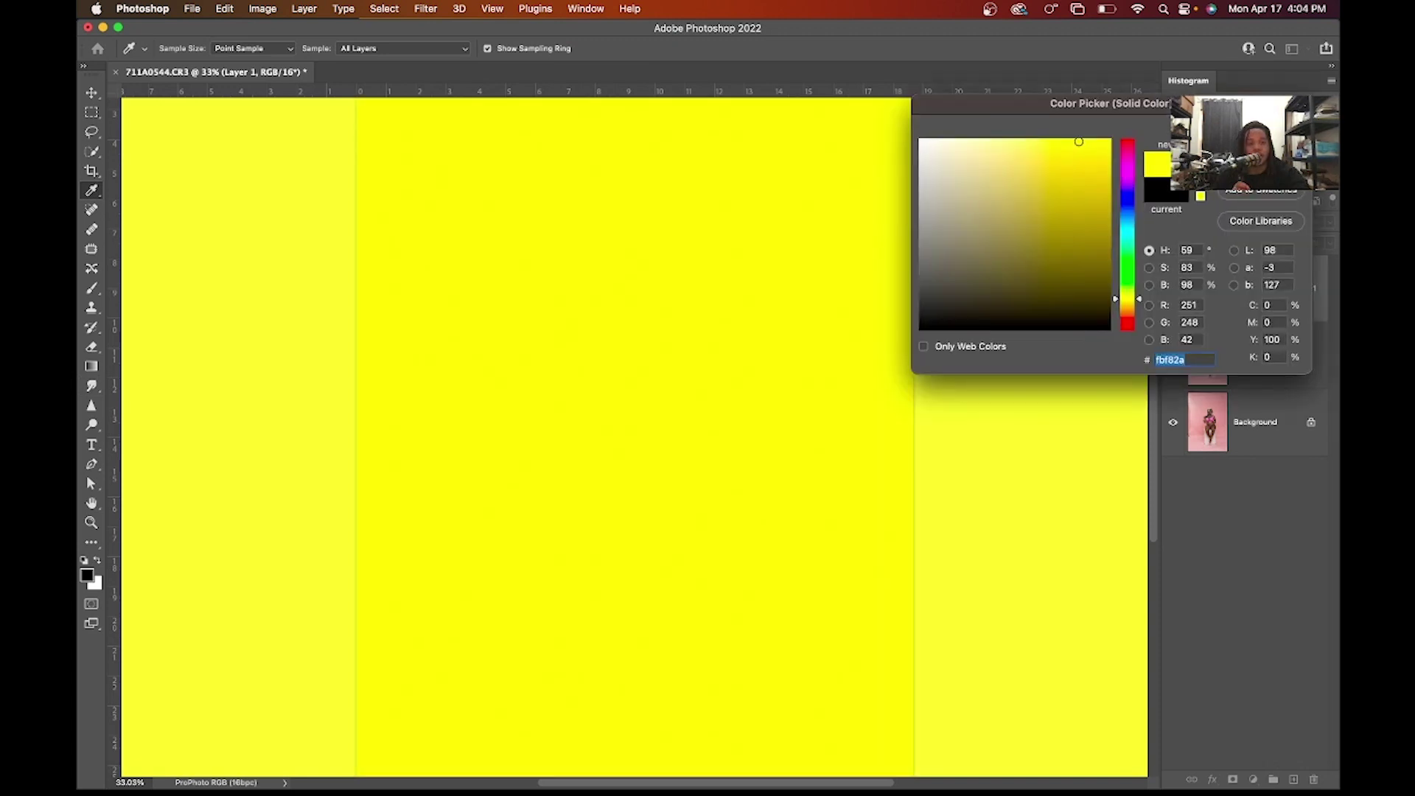
pyautogui.moveTo(1188, 104); pyautogui.dragTo(746, 147)
pyautogui.click(650, 235)
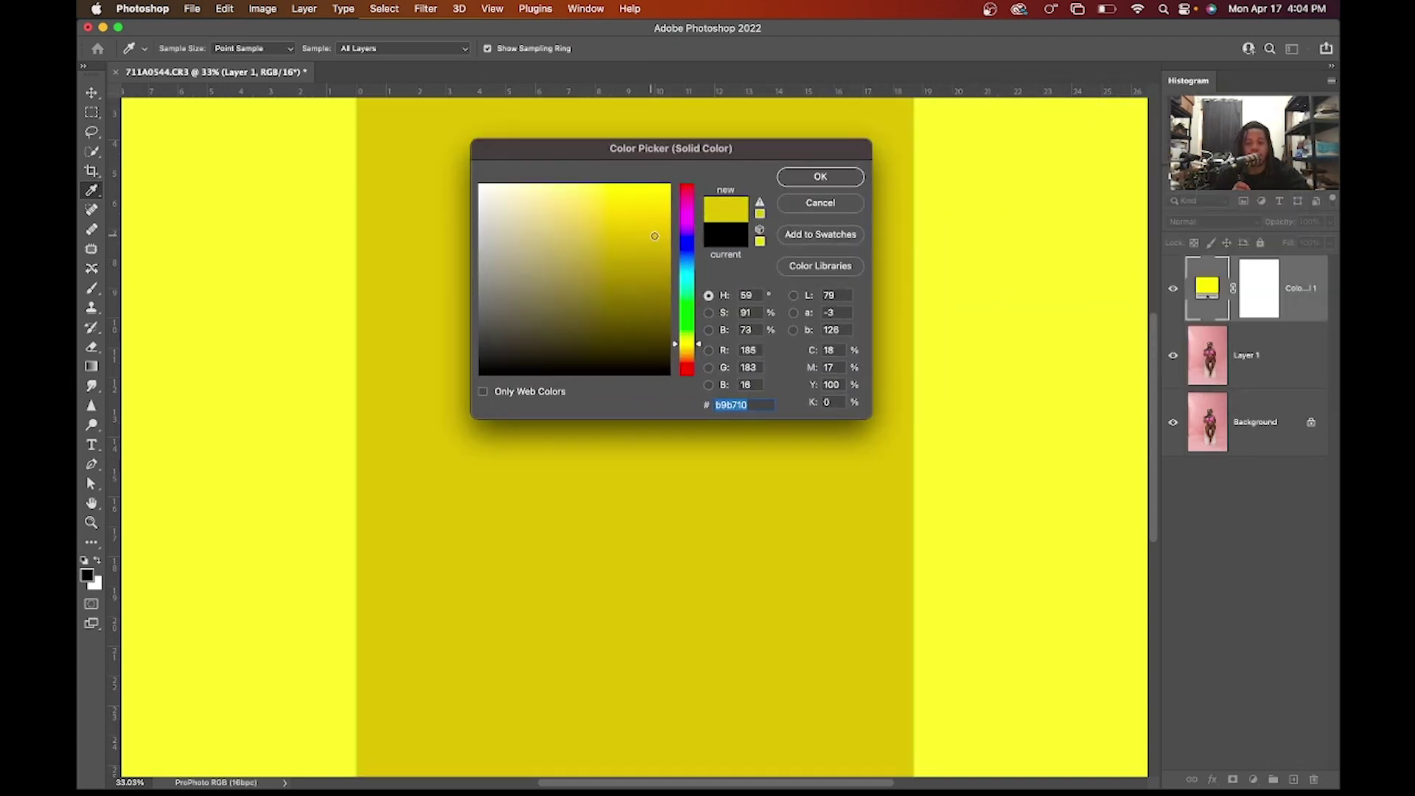
pyautogui.click(667, 205)
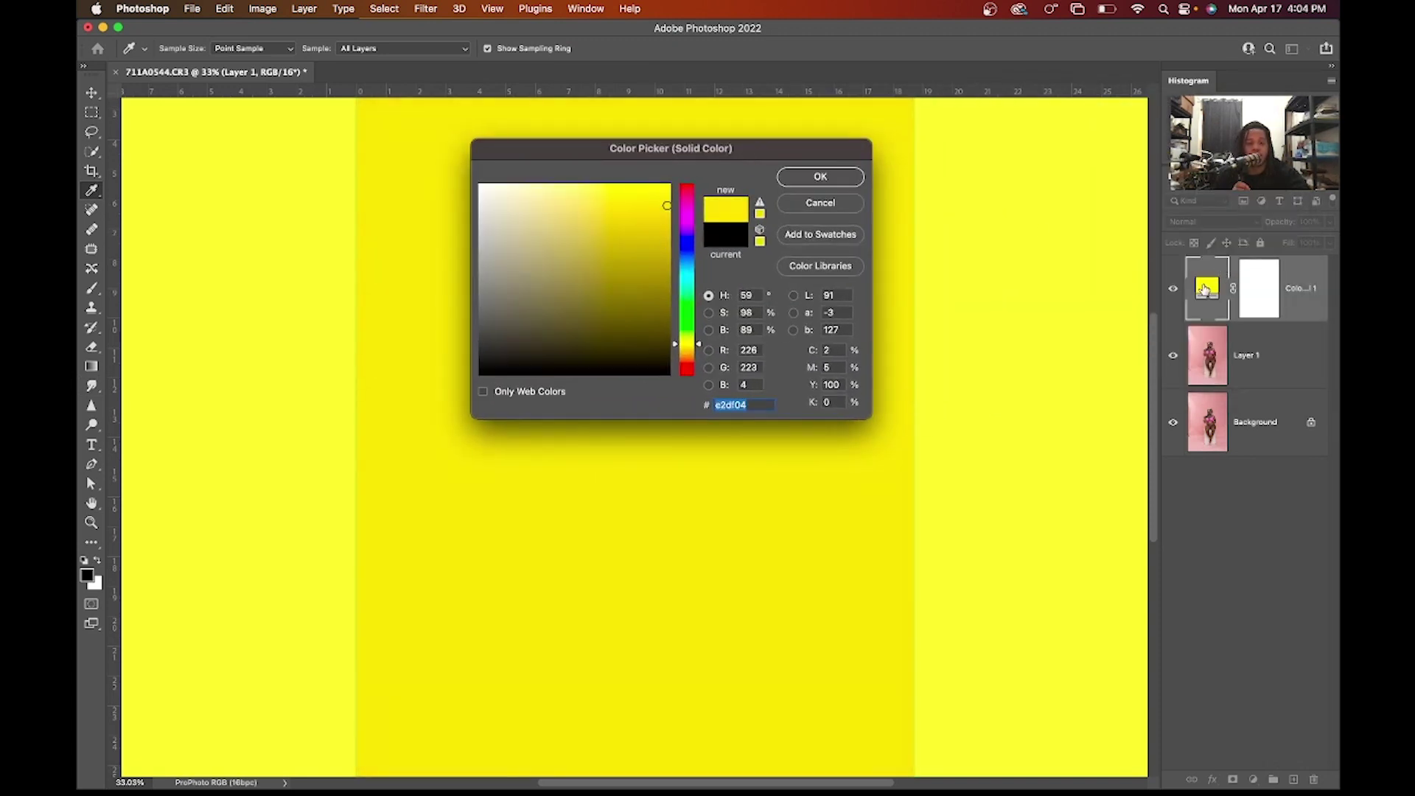
pyautogui.click(699, 364)
pyautogui.moveTo(698, 367); pyautogui.dragTo(699, 367)
pyautogui.moveTo(664, 206); pyautogui.dragTo(663, 303)
pyautogui.click(792, 180)
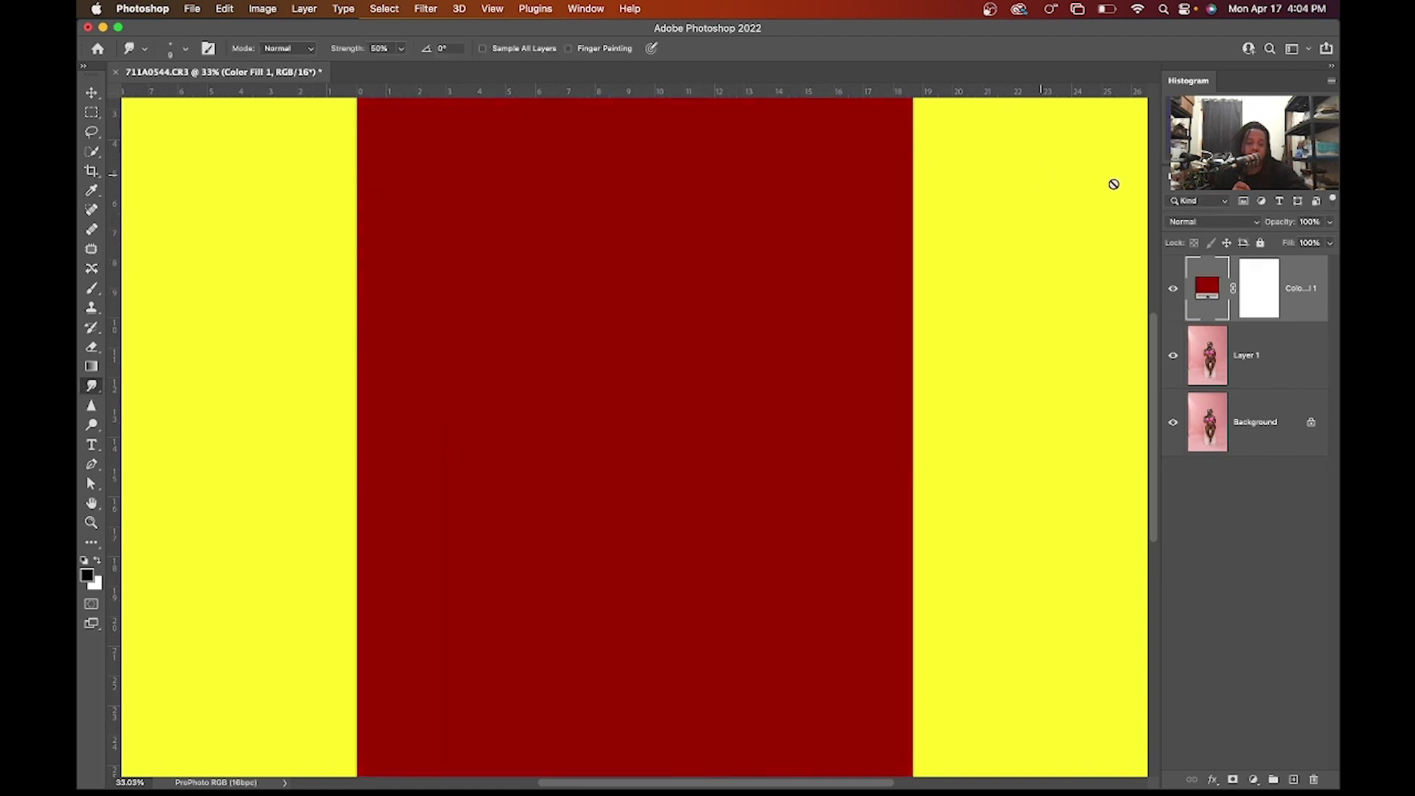
# Step: Set the blend mode of the colour fill layer to Color
pyautogui.click(1263, 272)
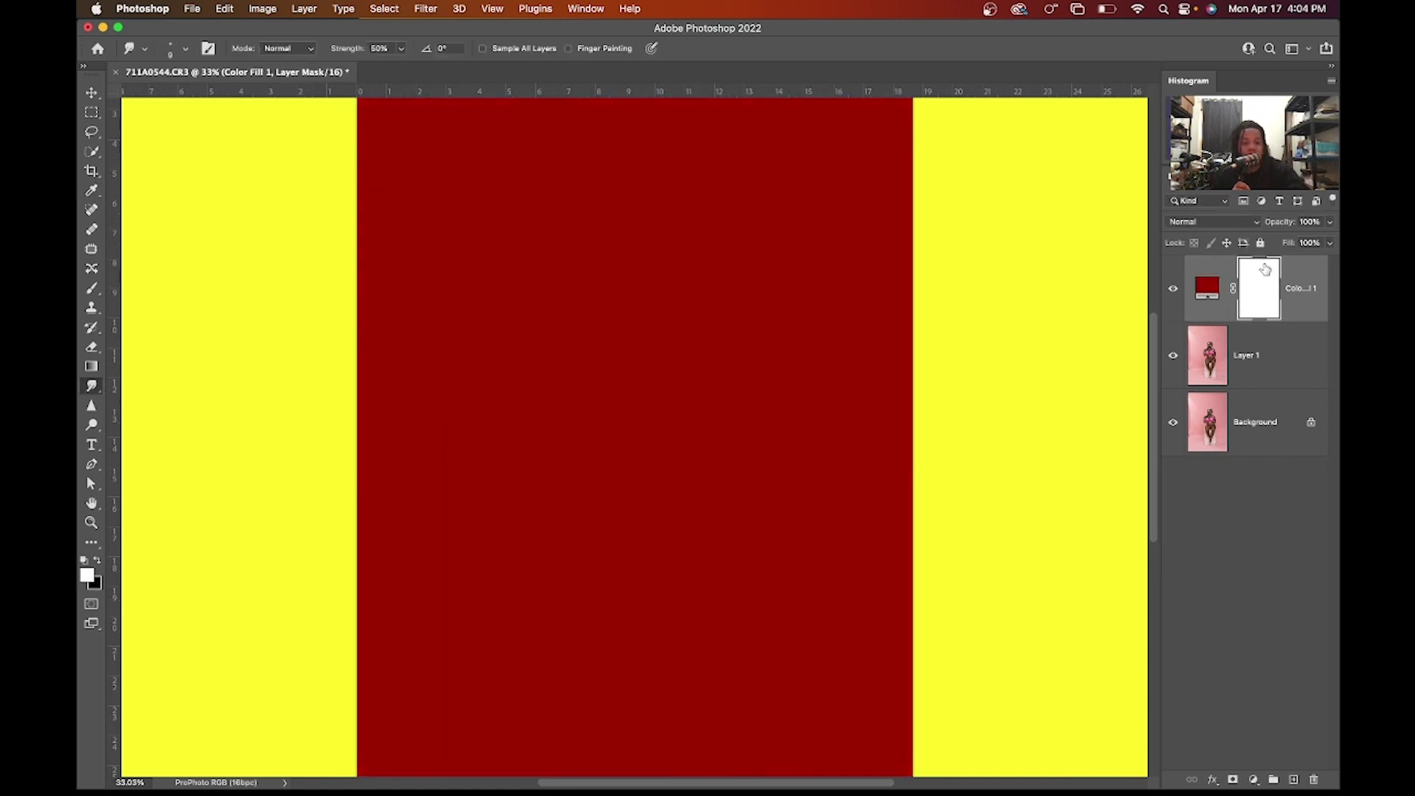
pyautogui.click(1212, 221)
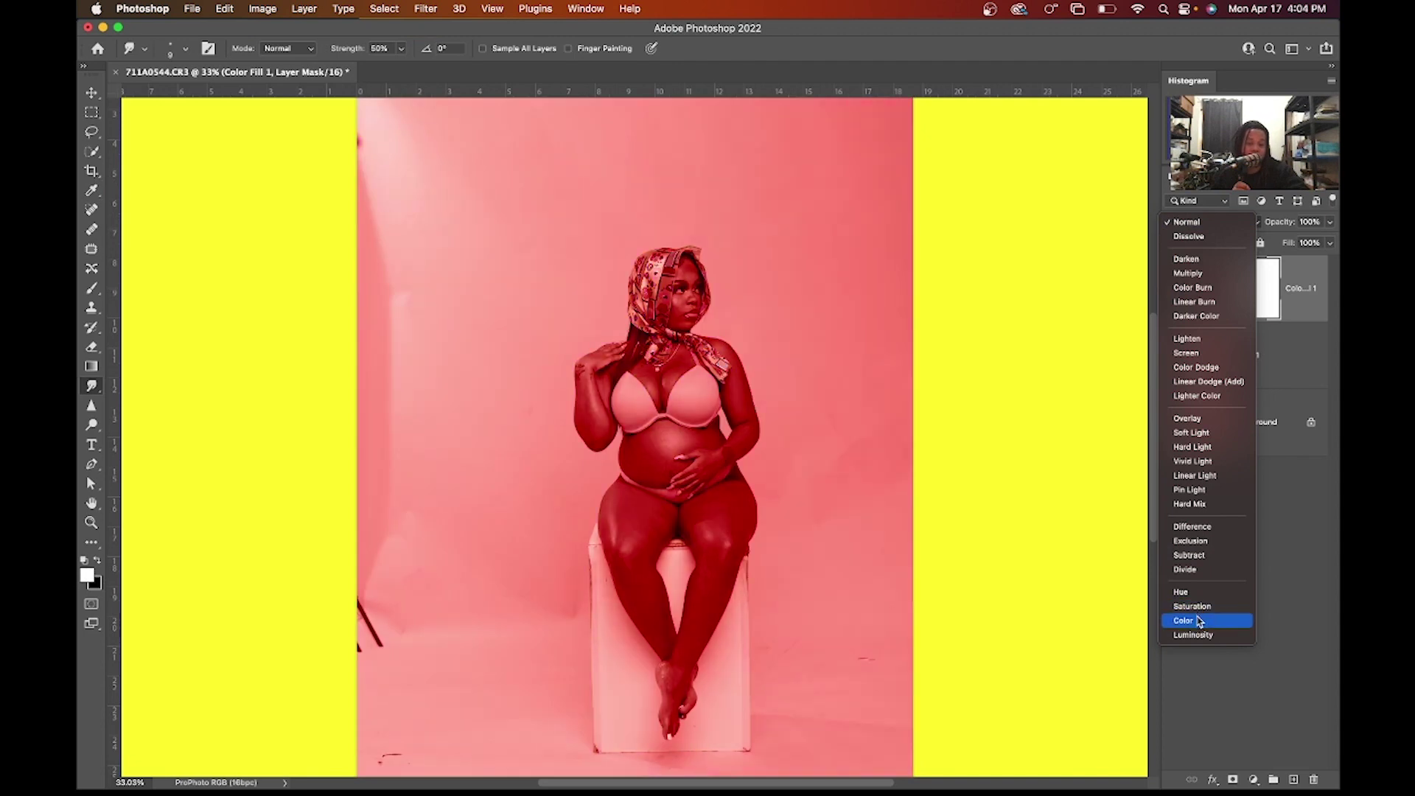
pyautogui.click(1199, 621)
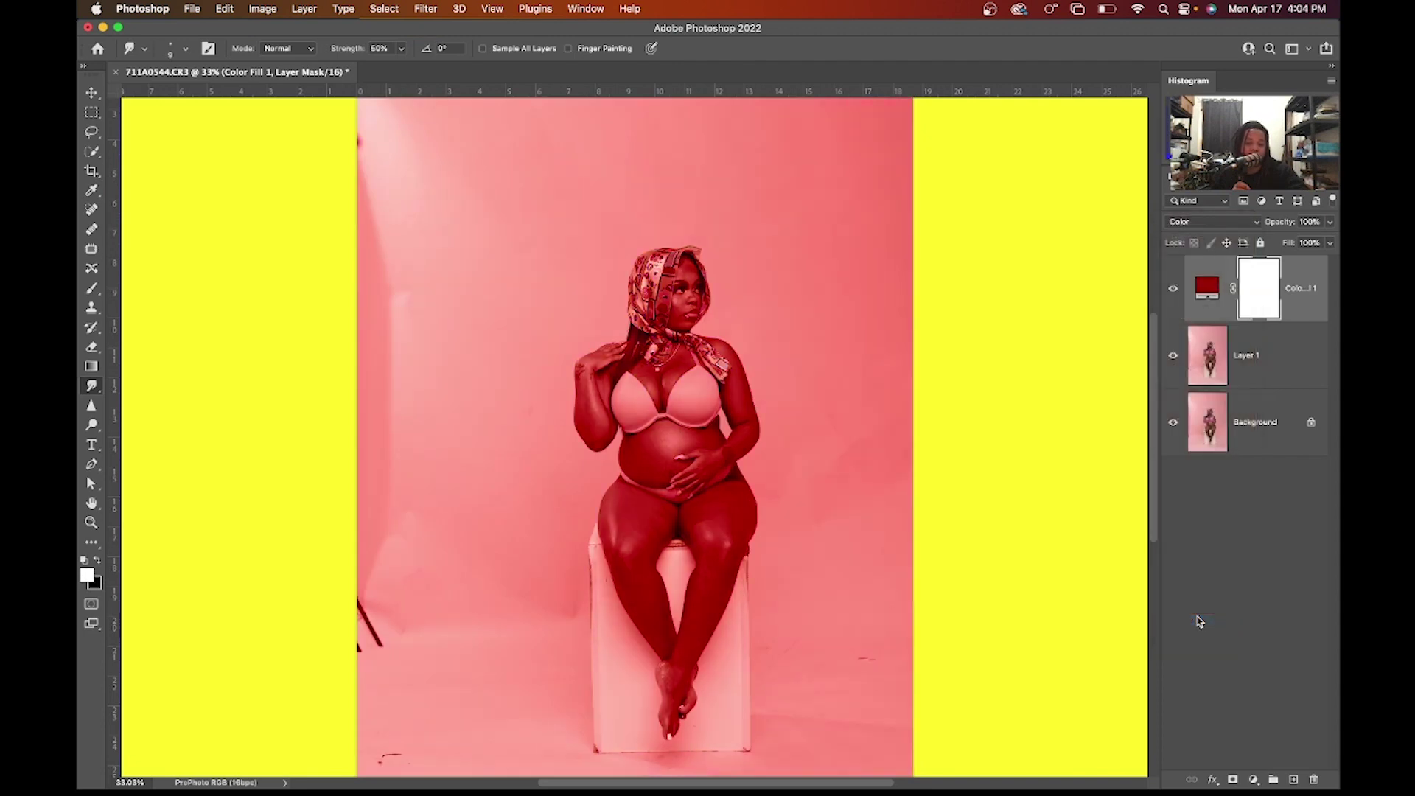
# Step: Change the fill layer's colour to a bright yellow with RGB values 200, 193, 7
pyautogui.doubleClick(1207, 288)
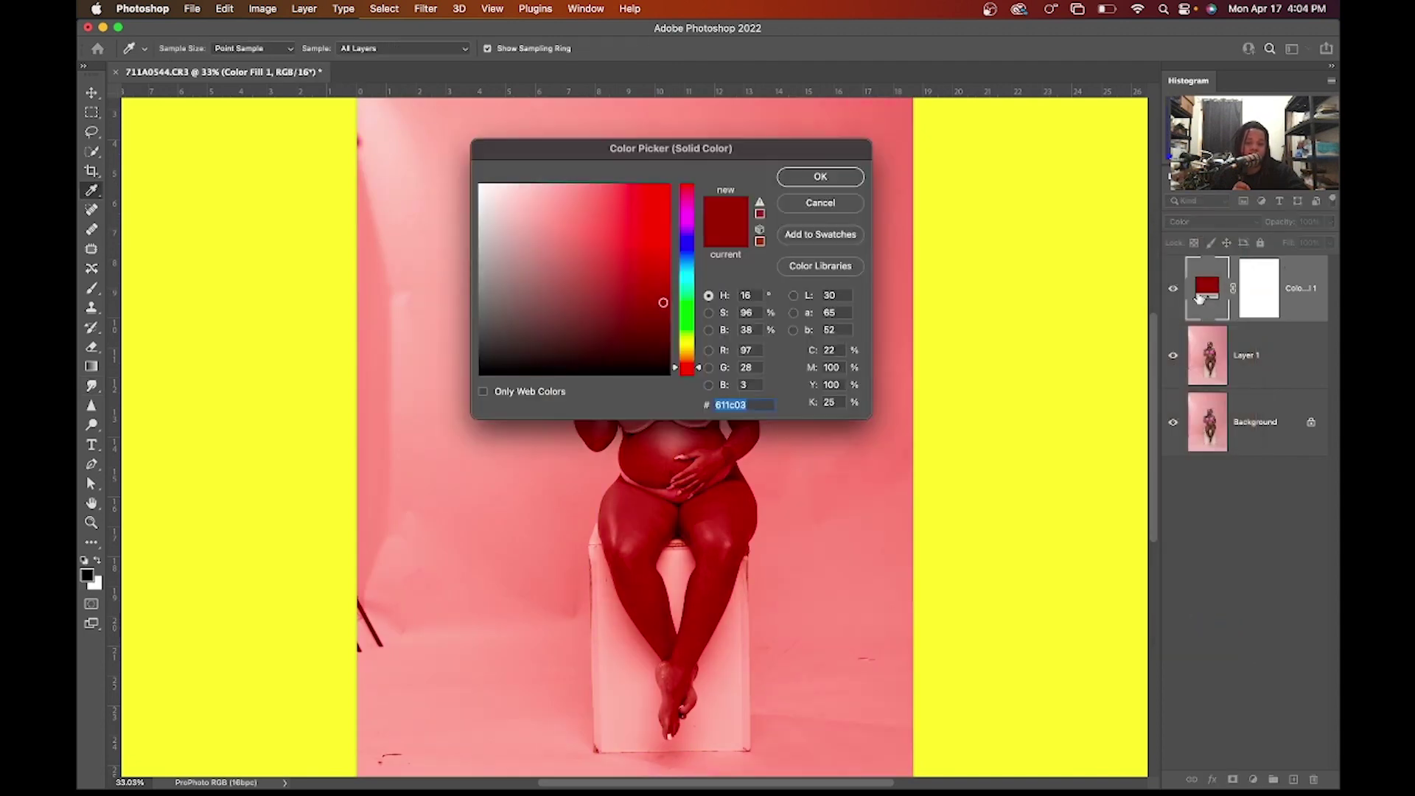
pyautogui.moveTo(690, 340); pyautogui.dragTo(691, 344)
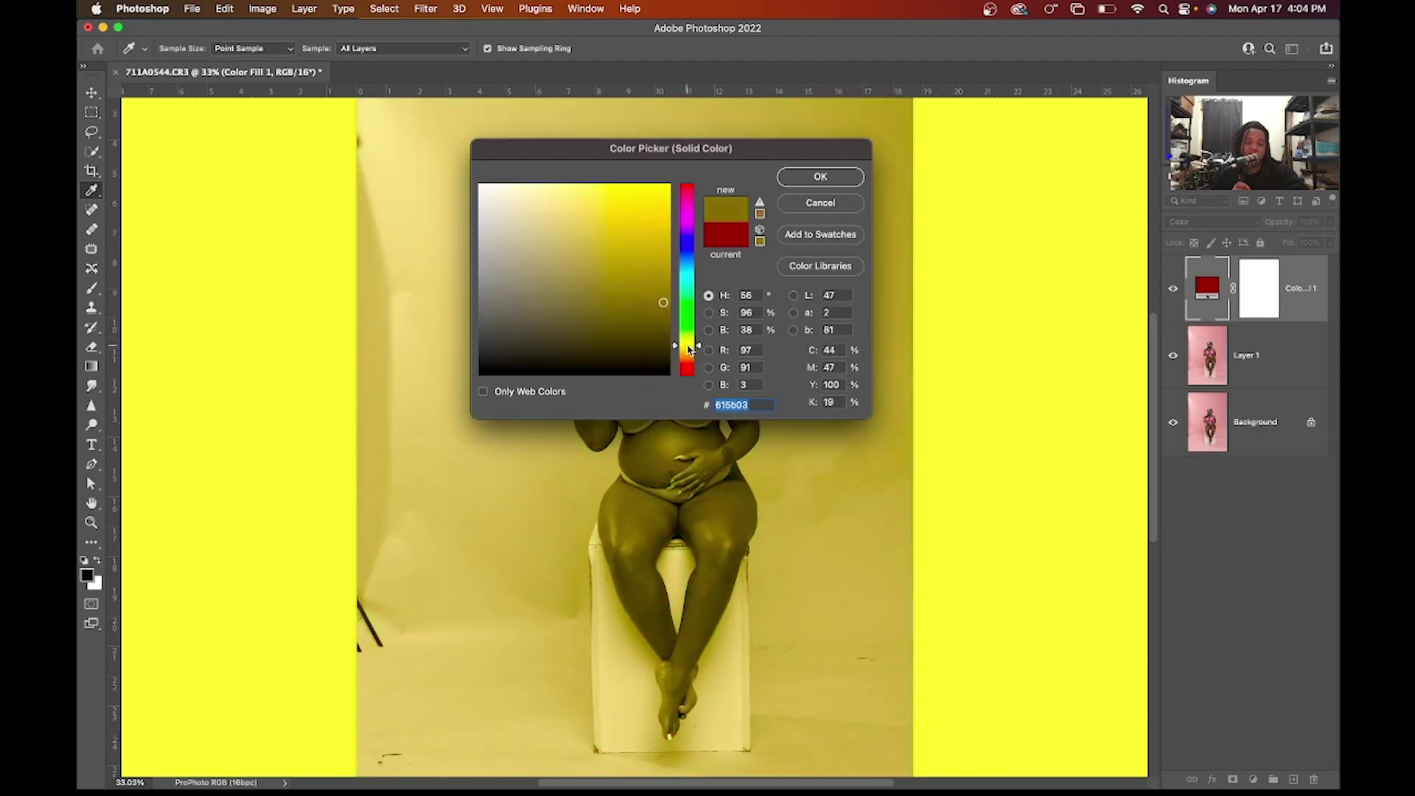
pyautogui.moveTo(716, 147); pyautogui.dragTo(992, 150)
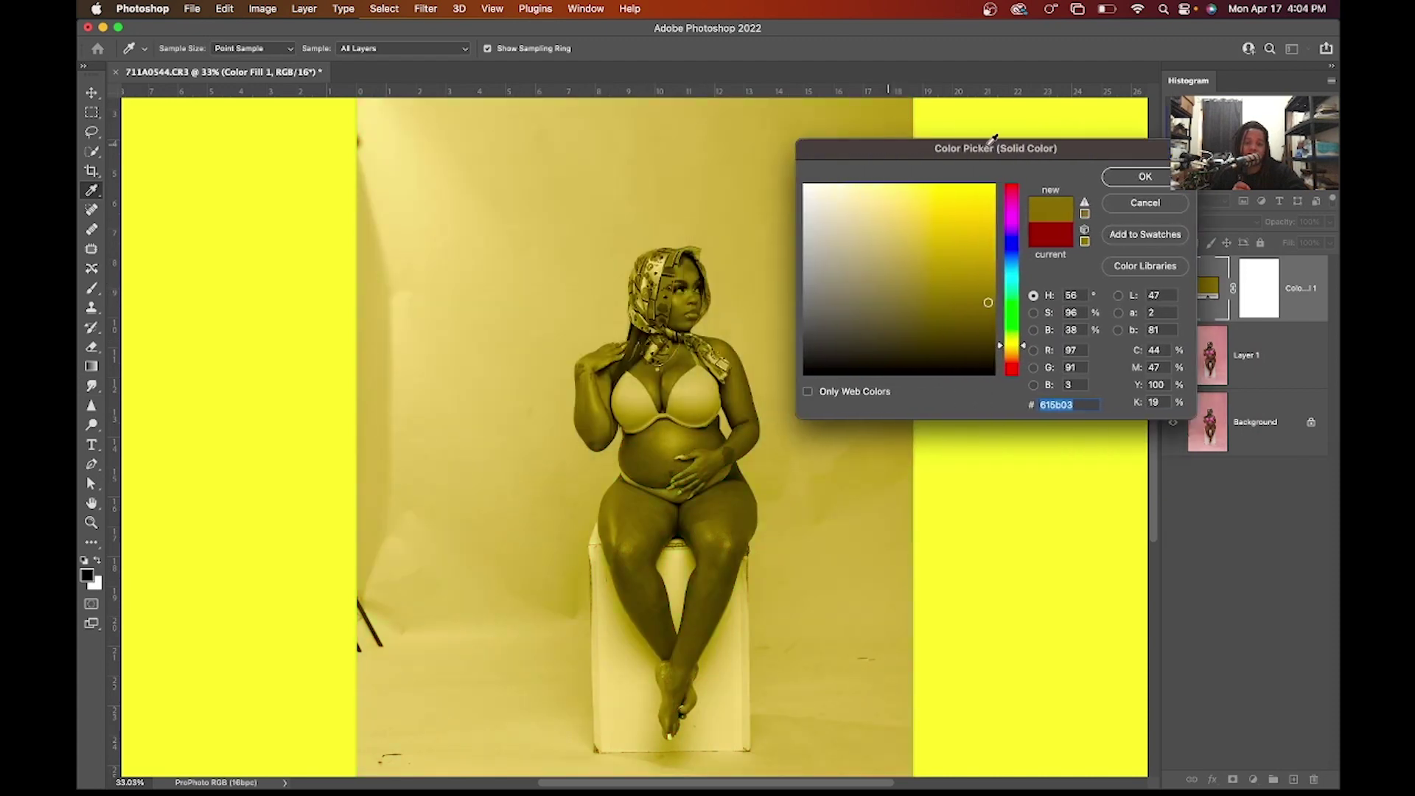
pyautogui.moveTo(986, 256)
pyautogui.mouseDown()
pyautogui.moveTo(987, 216)
pyautogui.moveTo(1015, 258)
pyautogui.moveTo(1003, 348)
pyautogui.mouseUp()
pyautogui.moveTo(988, 272); pyautogui.dragTo(992, 225)
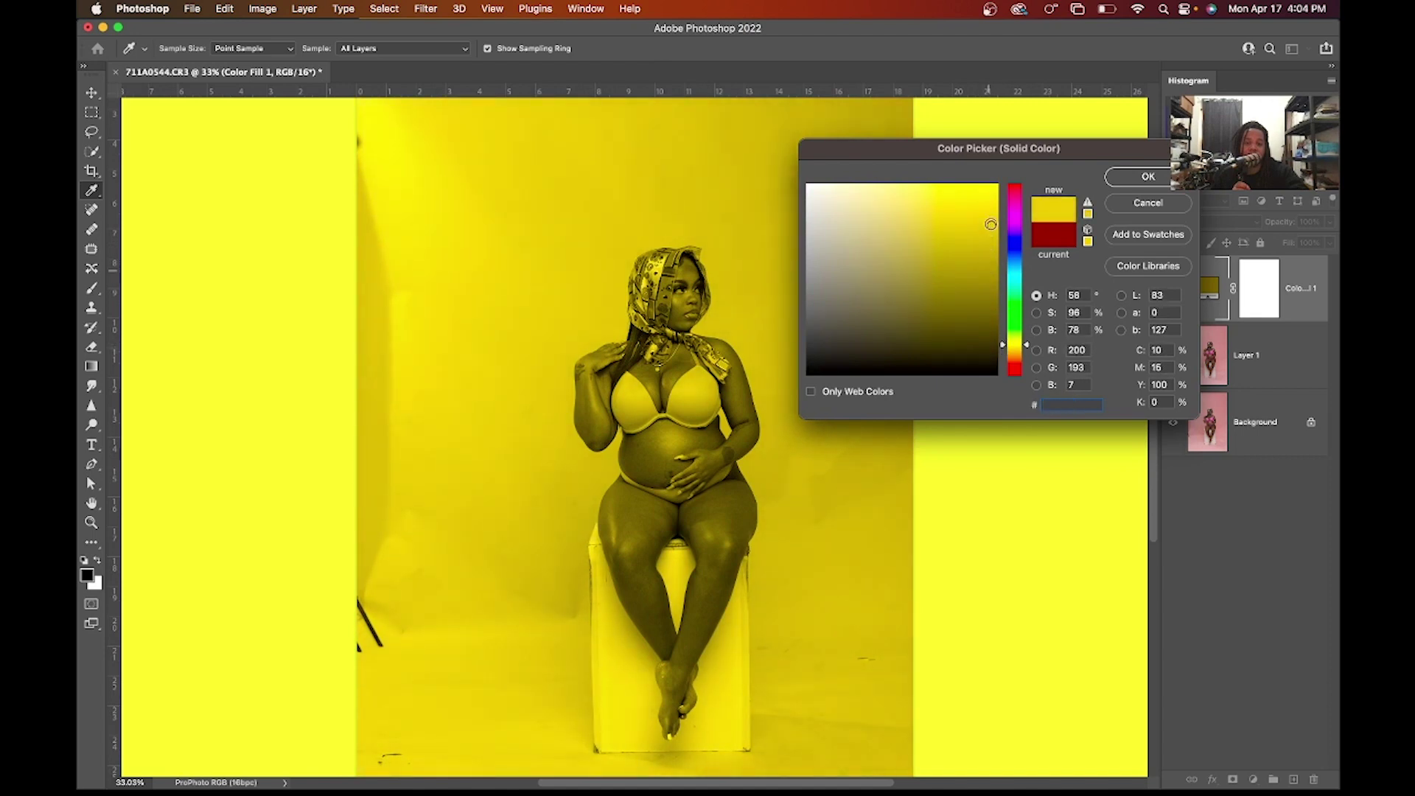
pyautogui.click(1148, 177)
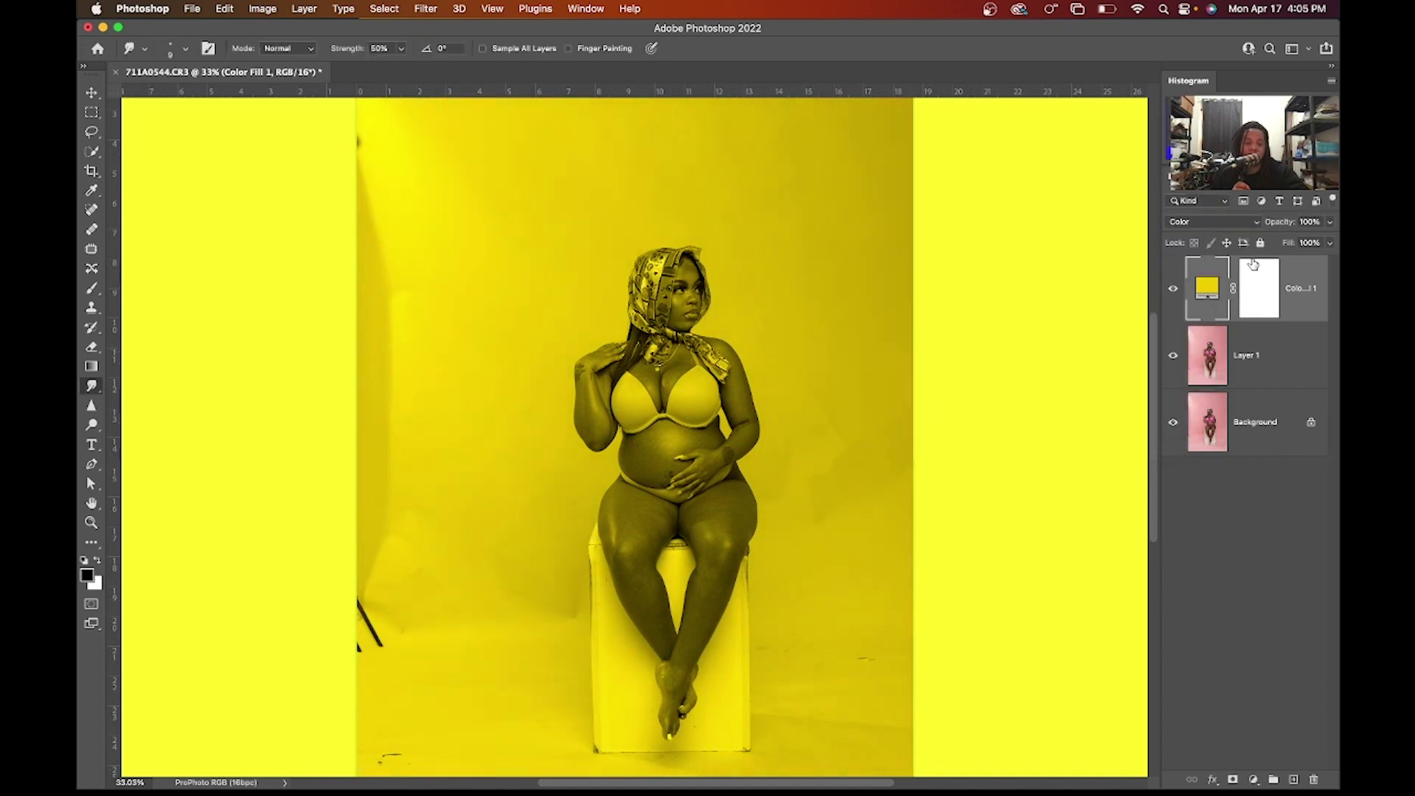
# Step: Invert the colour fill layer's mask to black and make Layer 1 the active layer
pyautogui.click(1263, 282)
pyautogui.press('super+i')
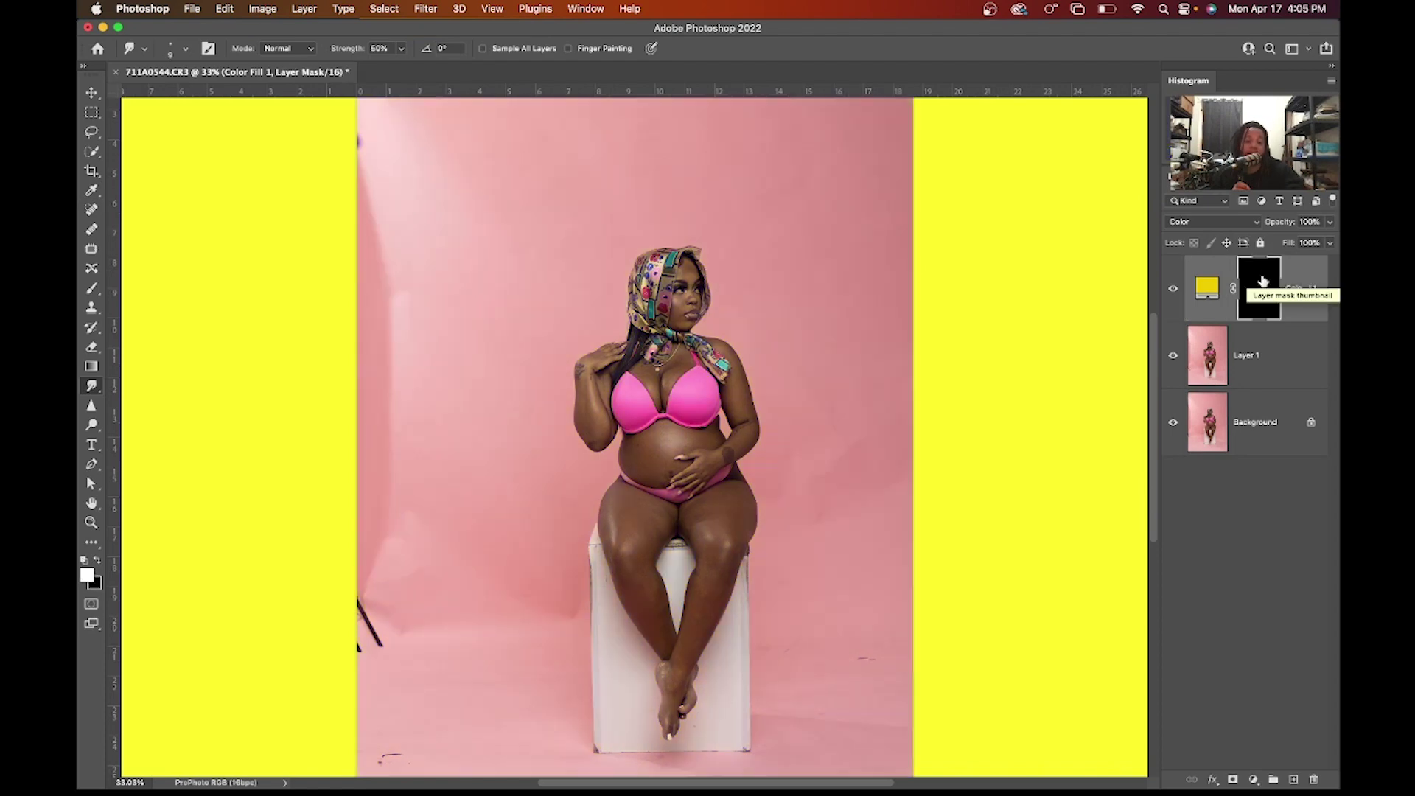
pyautogui.click(1209, 359)
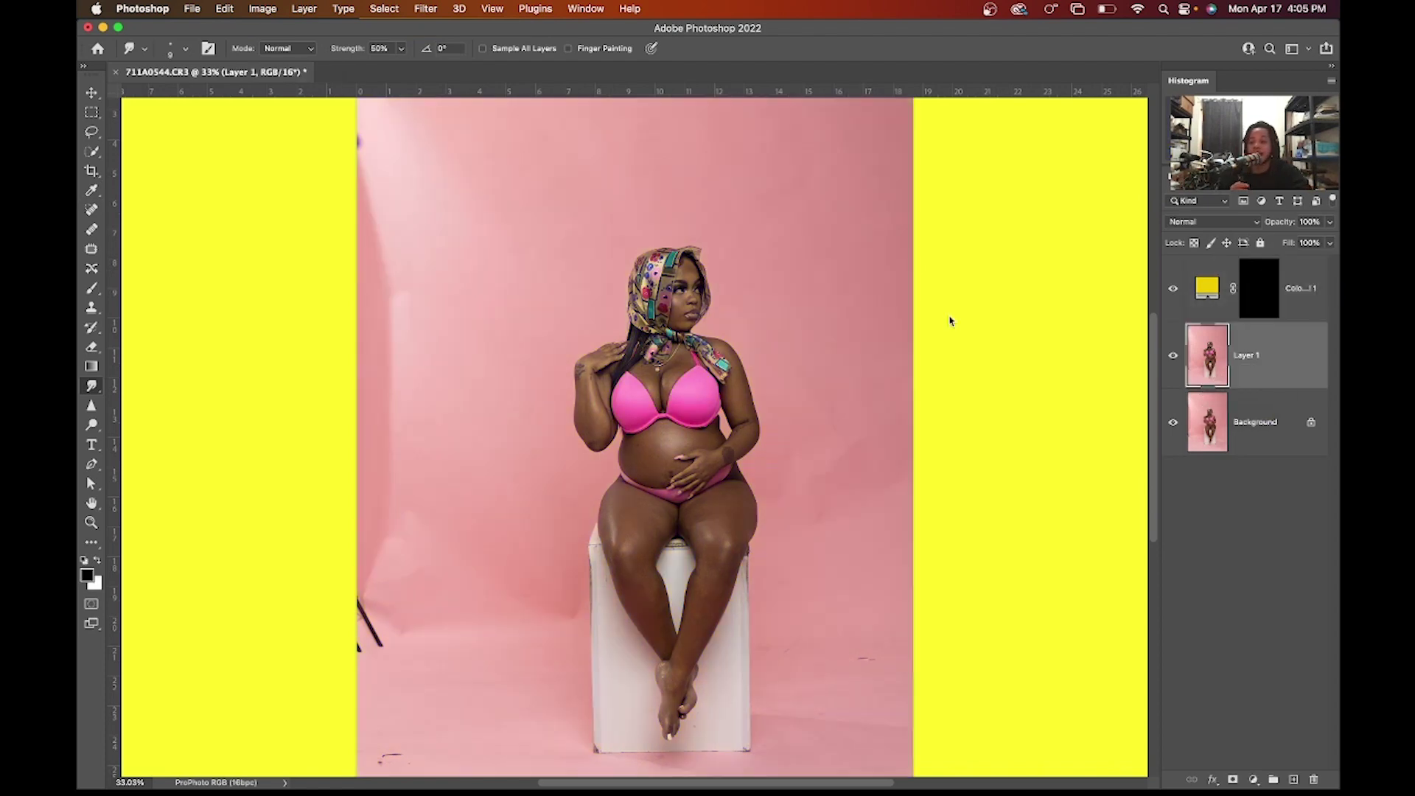
# Step: Select the pink bikini top's cup beside the raised arm with the Quick Selection tool
pyautogui.click(91, 131)
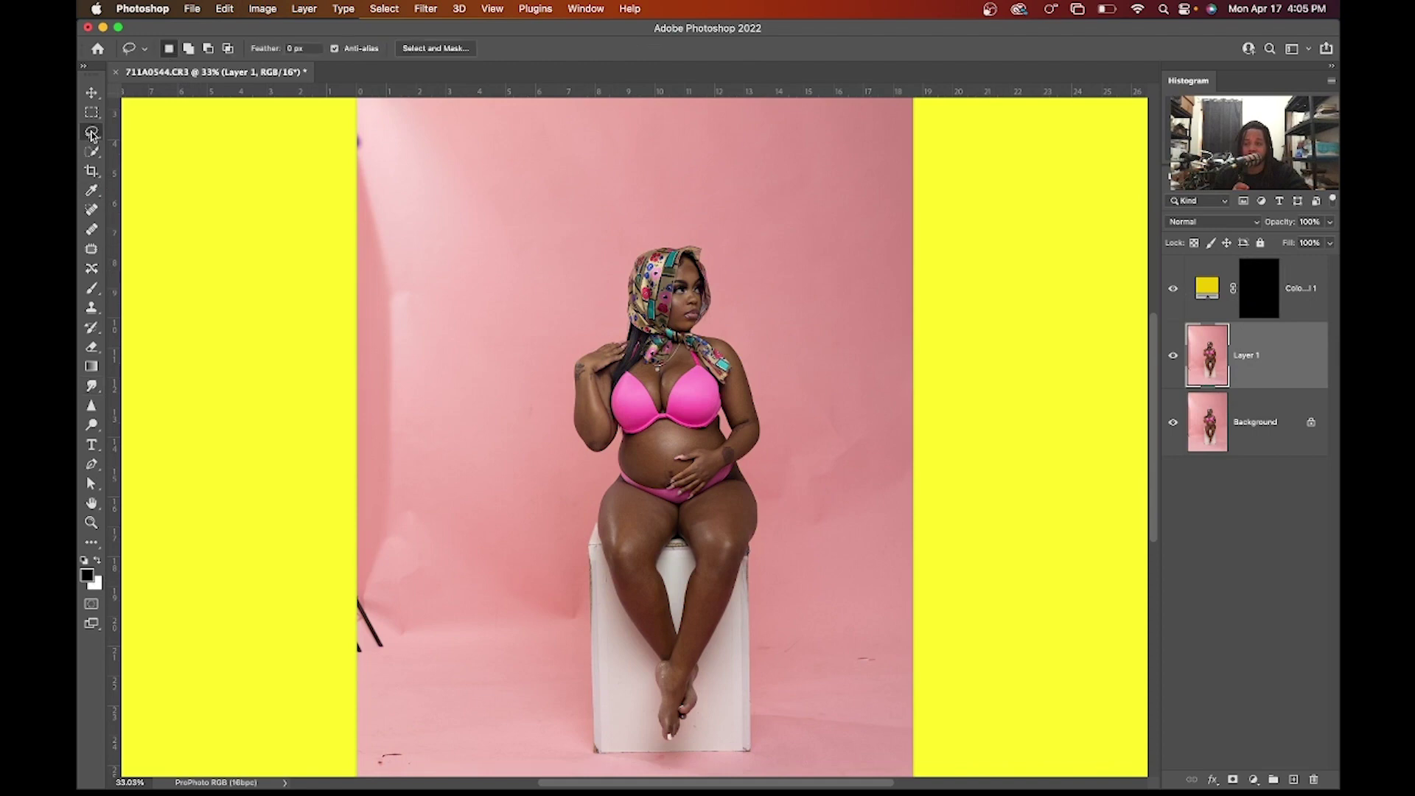
pyautogui.click(91, 116)
pyautogui.click(94, 151)
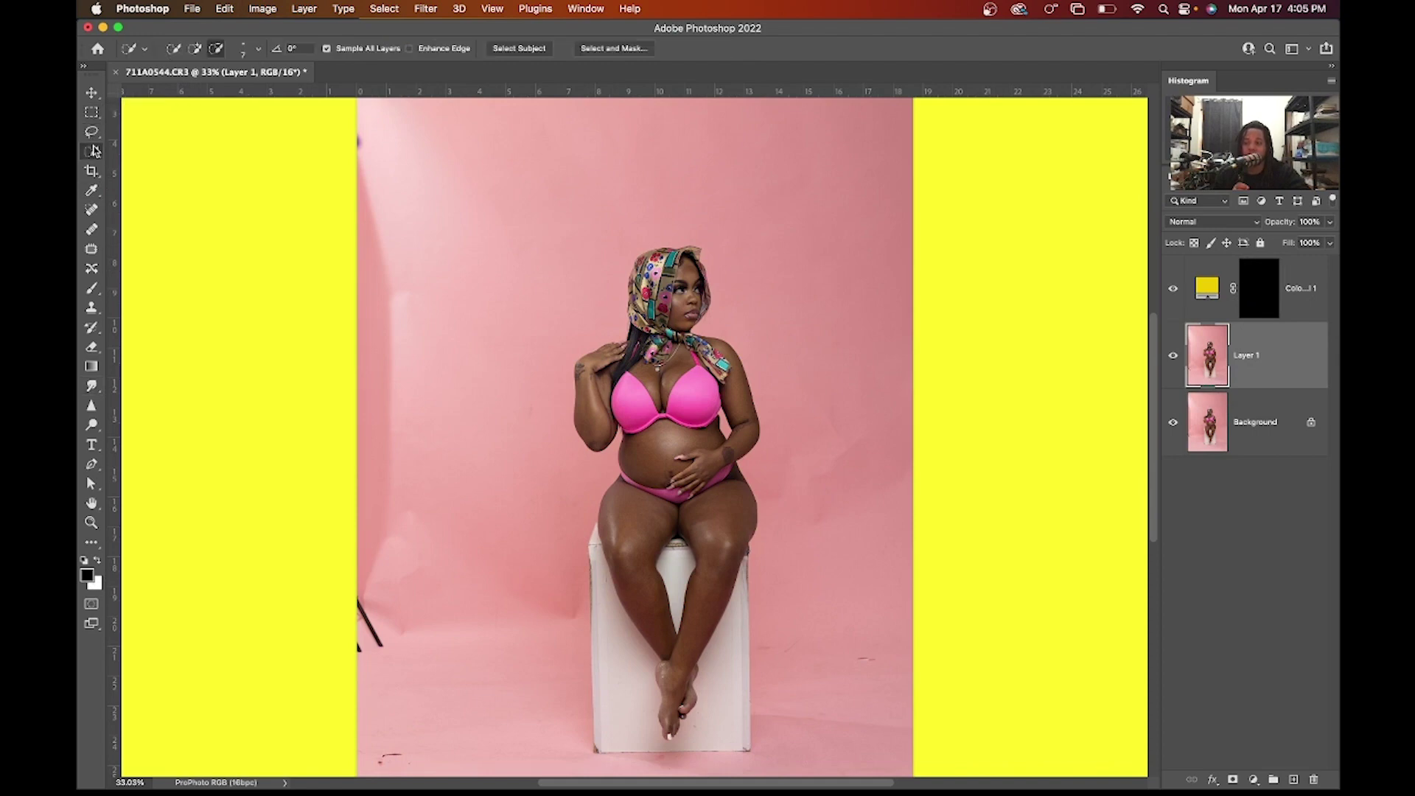
pyautogui.click(93, 150)
pyautogui.click(151, 166)
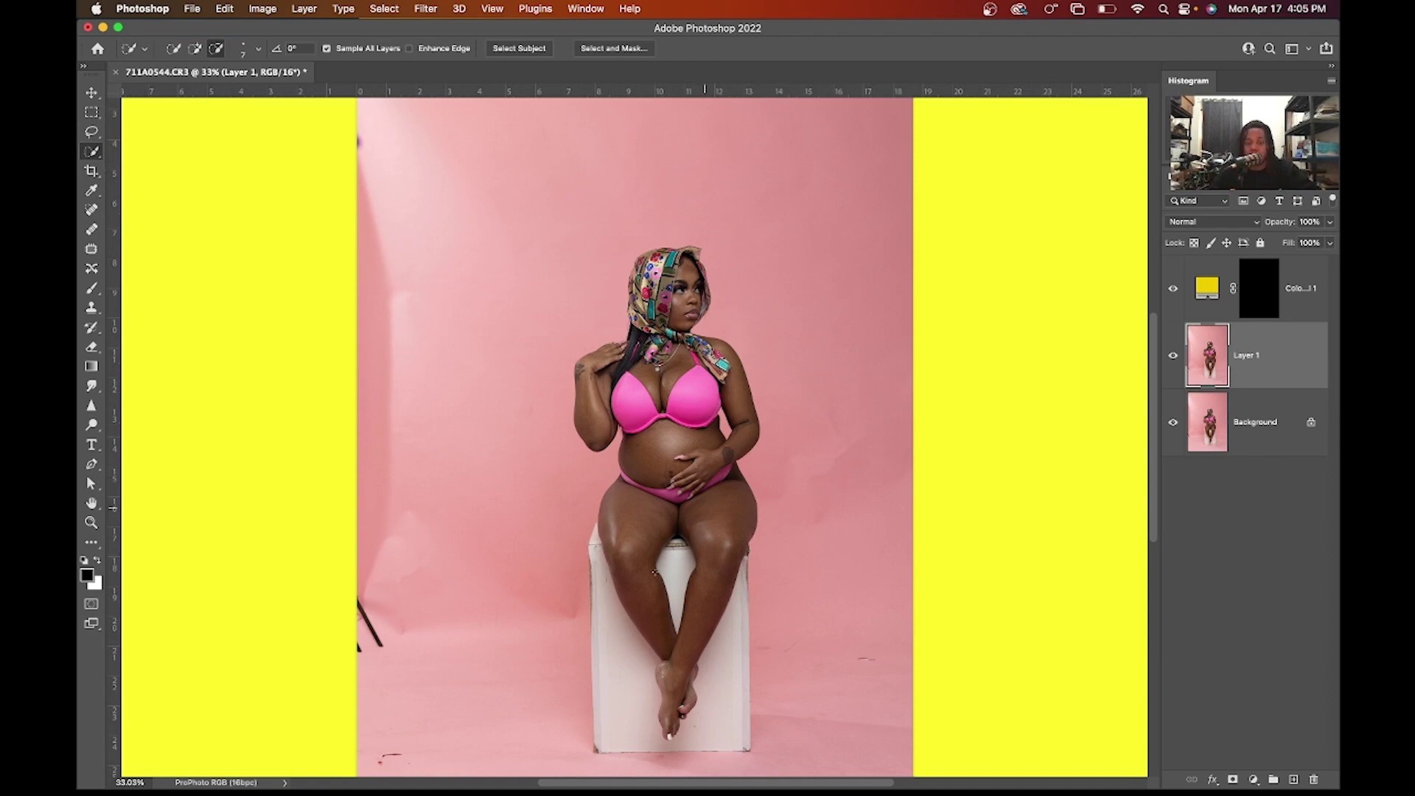
pyautogui.press('super+plus')
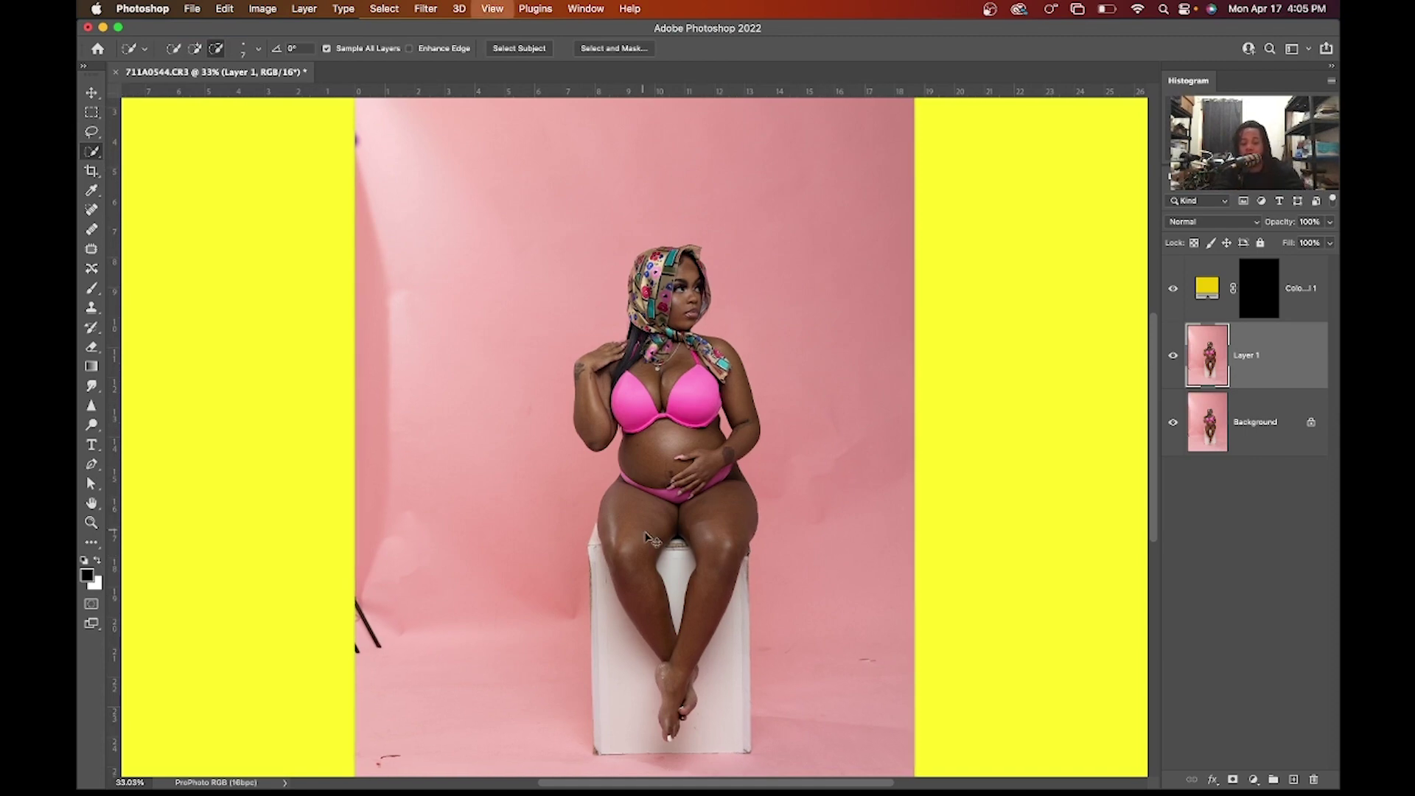
pyautogui.press('super+plus')
pyautogui.press('super+plus')
pyautogui.press('super+plus')
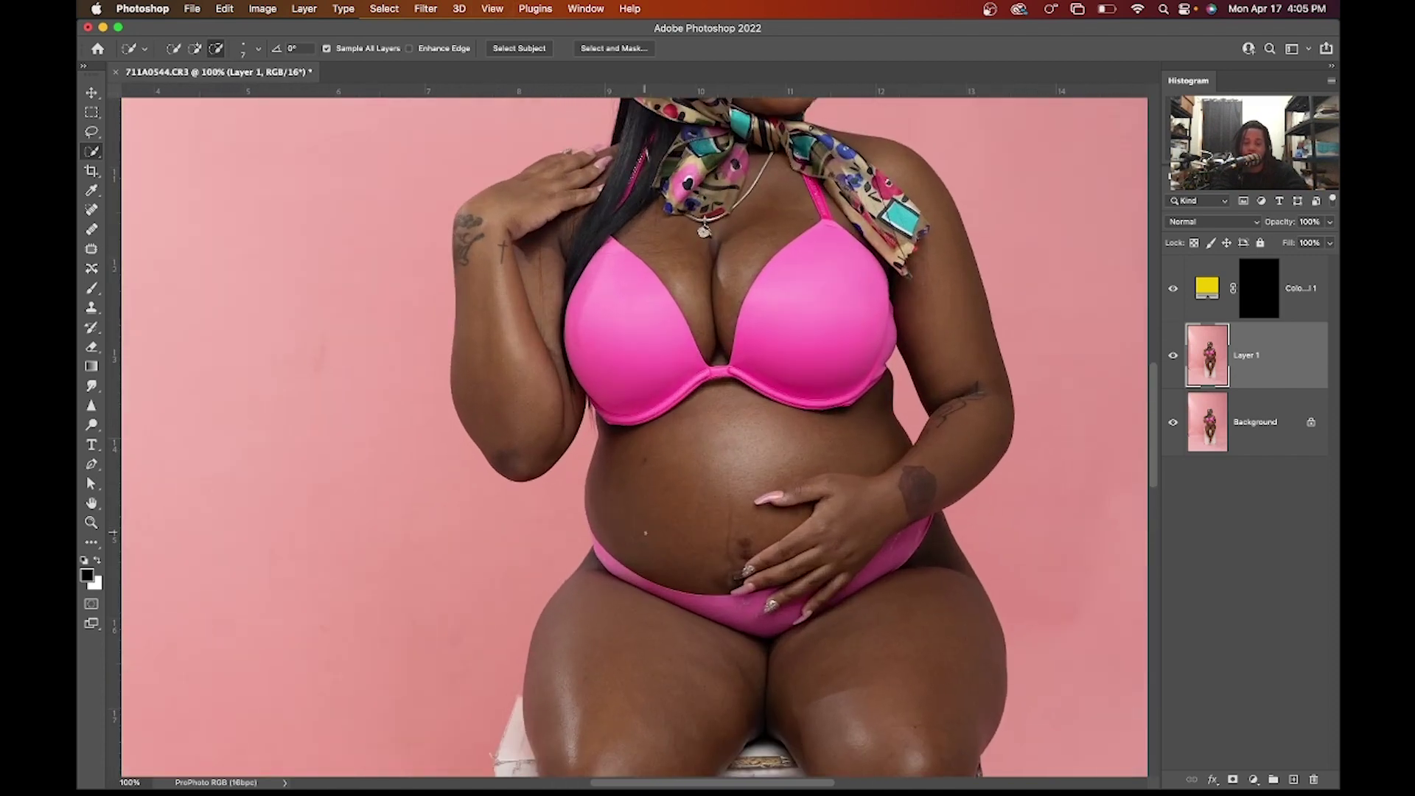
pyautogui.moveTo(603, 346)
pyautogui.mouseDown()
pyautogui.moveTo(620, 392)
pyautogui.moveTo(680, 368)
pyautogui.moveTo(649, 305)
pyautogui.mouseUp()
pyautogui.click(703, 375)
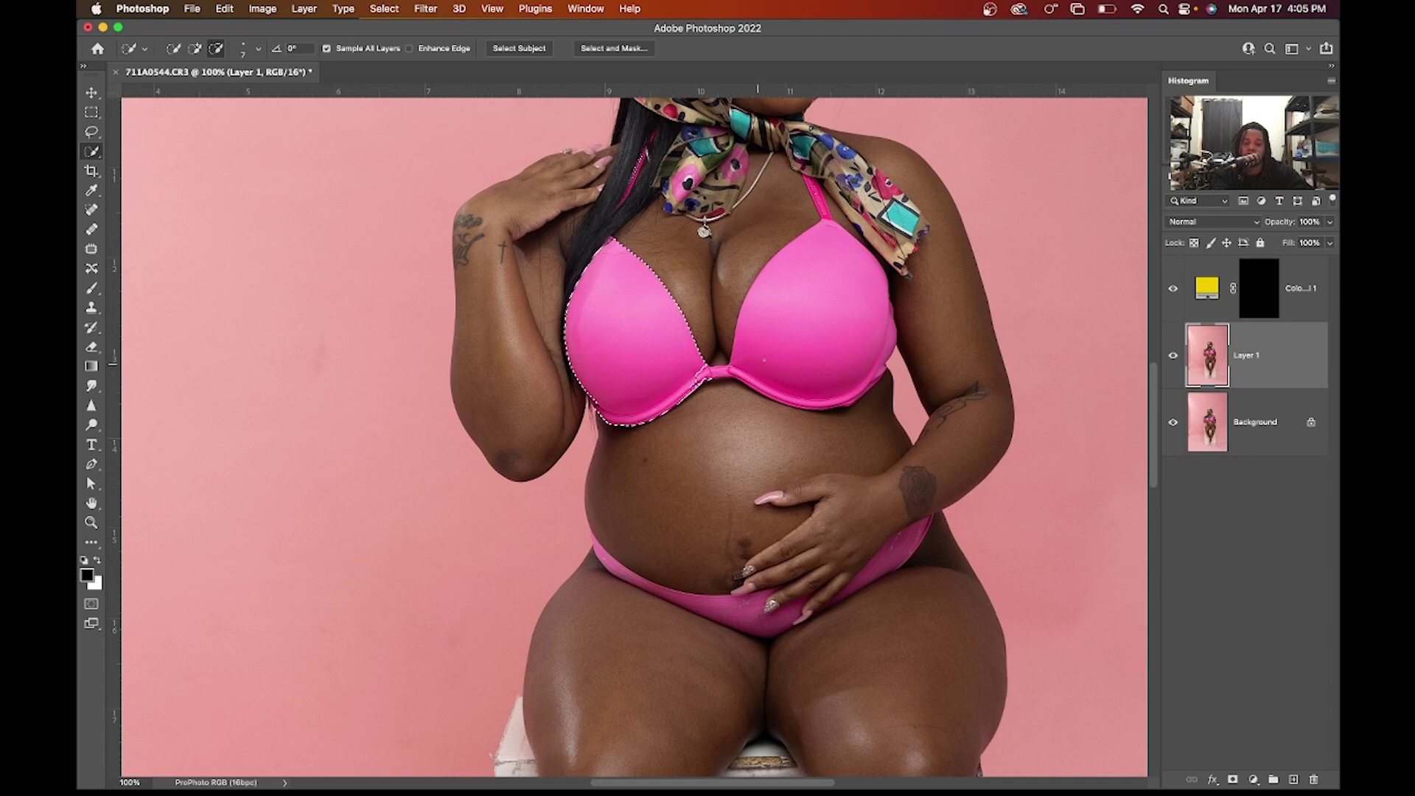
# Step: Add the bikini top's other cup to the selection and enlarge the selection brush to 35
pyautogui.click(195, 49)
pyautogui.moveTo(802, 328)
pyautogui.mouseDown()
pyautogui.moveTo(784, 347)
pyautogui.moveTo(792, 292)
pyautogui.moveTo(833, 295)
pyautogui.moveTo(822, 339)
pyautogui.moveTo(833, 317)
pyautogui.moveTo(836, 369)
pyautogui.mouseUp()
pyautogui.press(']')
pyautogui.press(']')
pyautogui.press(']')
pyautogui.press(']')
pyautogui.press(']')
pyautogui.press(']')
pyautogui.press(']')
pyautogui.press(']')
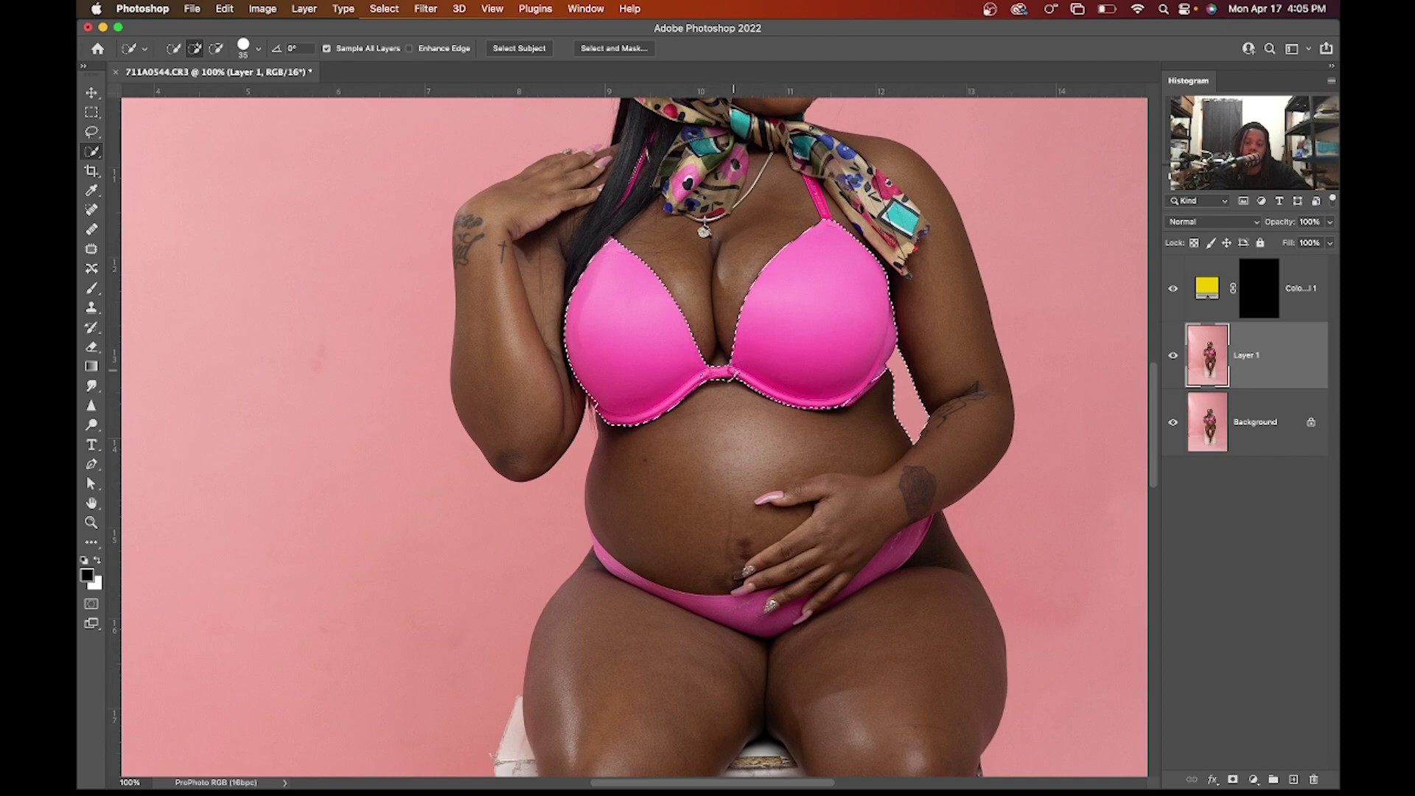
# Step: Reduce the selection brush to 10 and add the bikini top's pink shoulder strap to the selection
pyautogui.press('[')
pyautogui.press('[')
pyautogui.press('[')
pyautogui.press('[')
pyautogui.press('[')
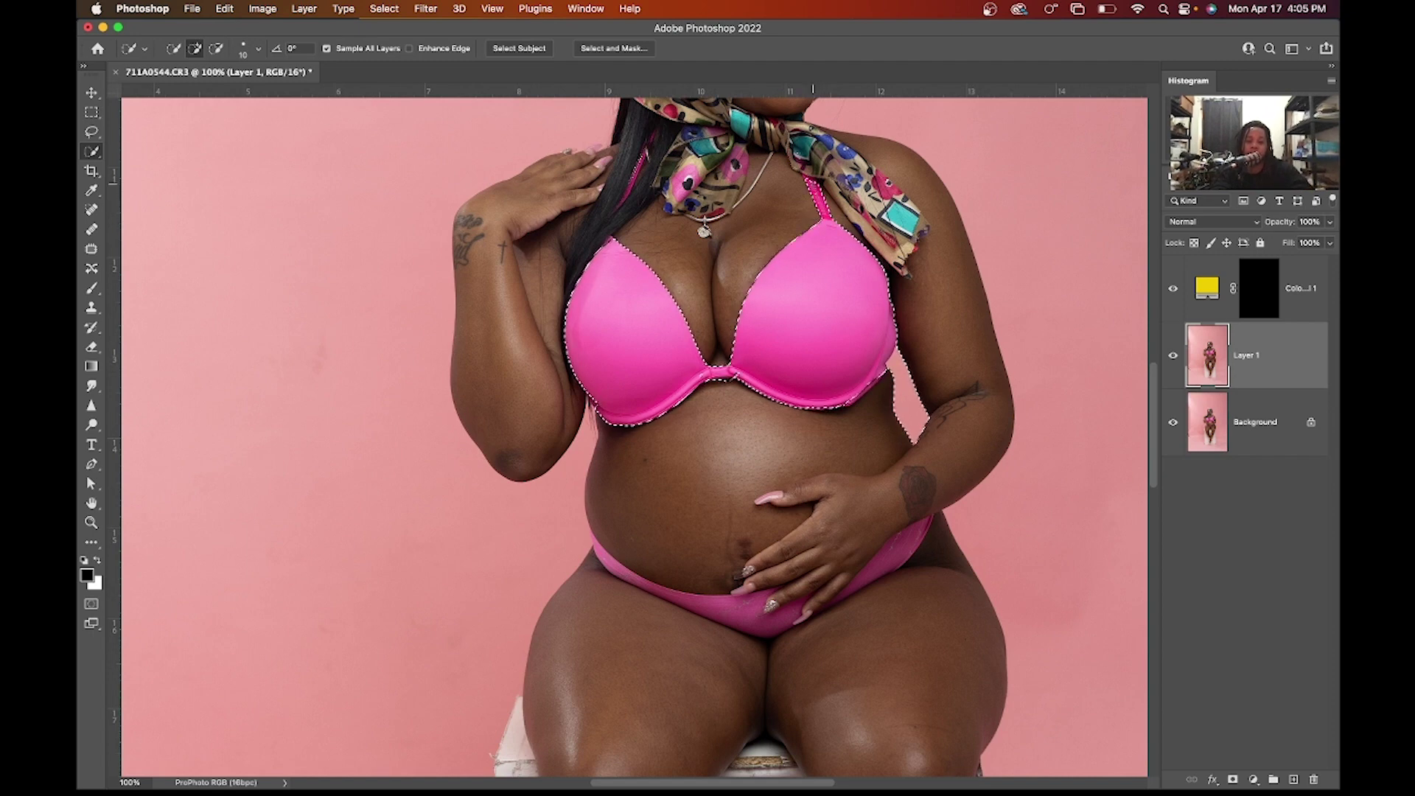
pyautogui.moveTo(813, 183); pyautogui.dragTo(808, 177)
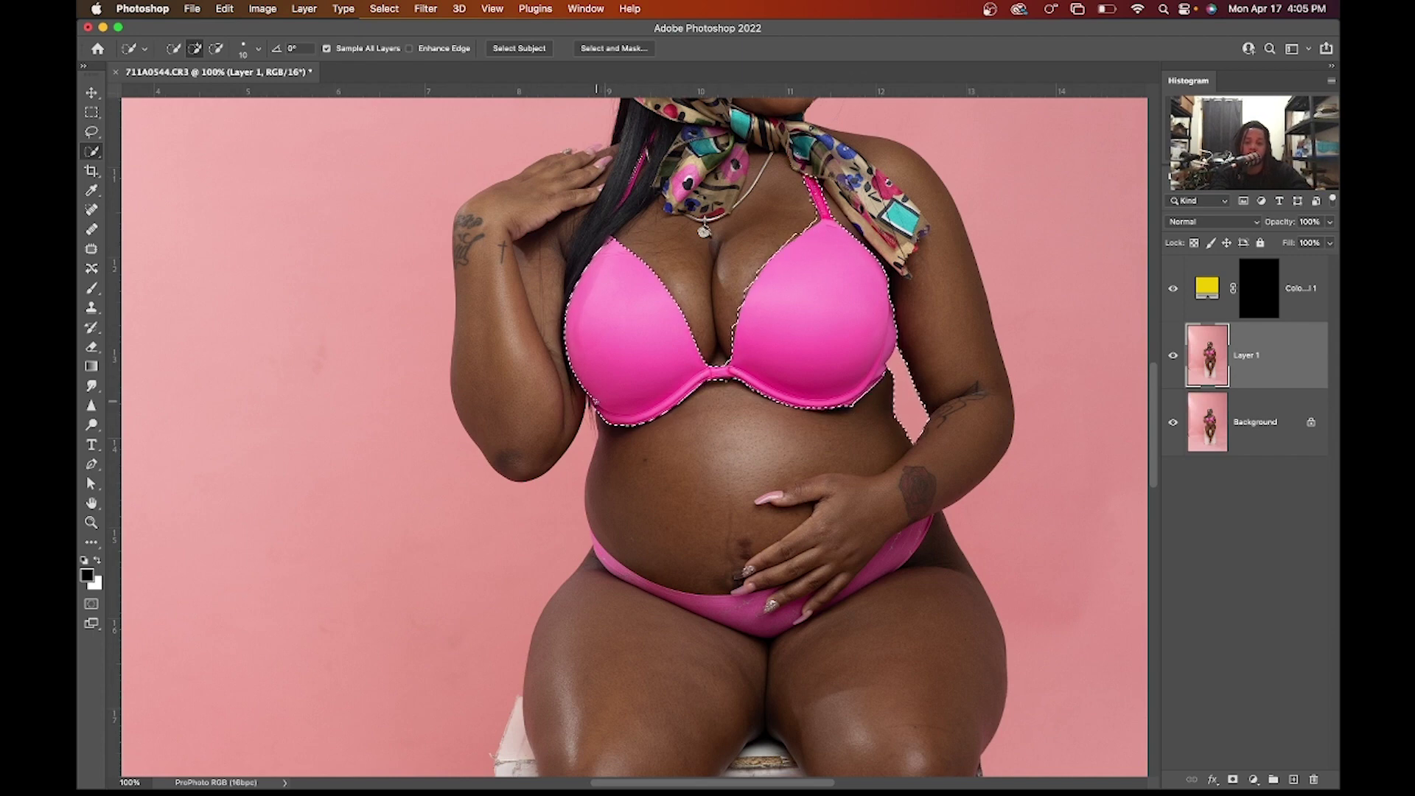
# Step: Add the pink bikini bottom on both sides of the hand to the selection
pyautogui.moveTo(601, 549)
pyautogui.mouseDown()
pyautogui.moveTo(636, 586)
pyautogui.moveTo(767, 606)
pyautogui.moveTo(785, 620)
pyautogui.moveTo(768, 629)
pyautogui.mouseUp()
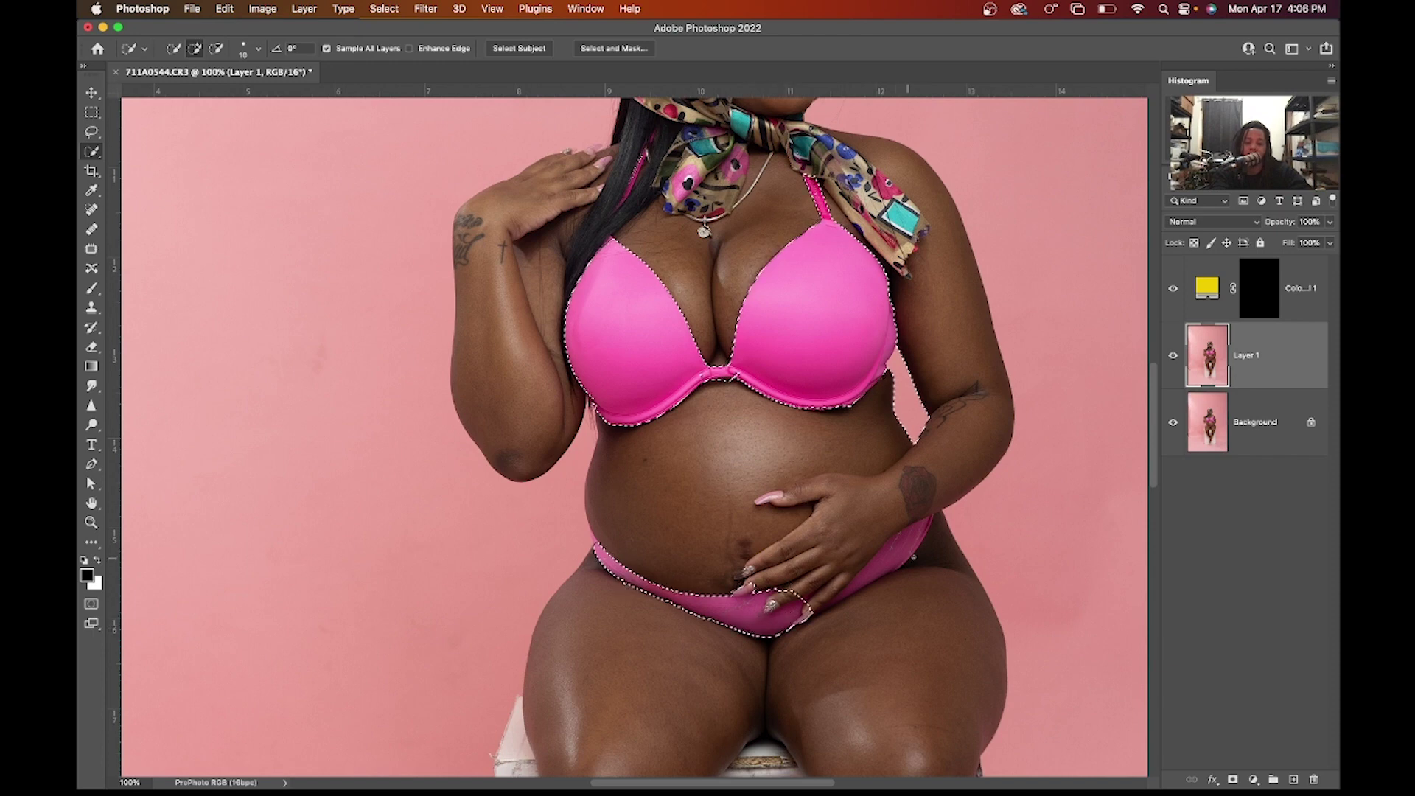
pyautogui.moveTo(916, 539); pyautogui.dragTo(840, 599)
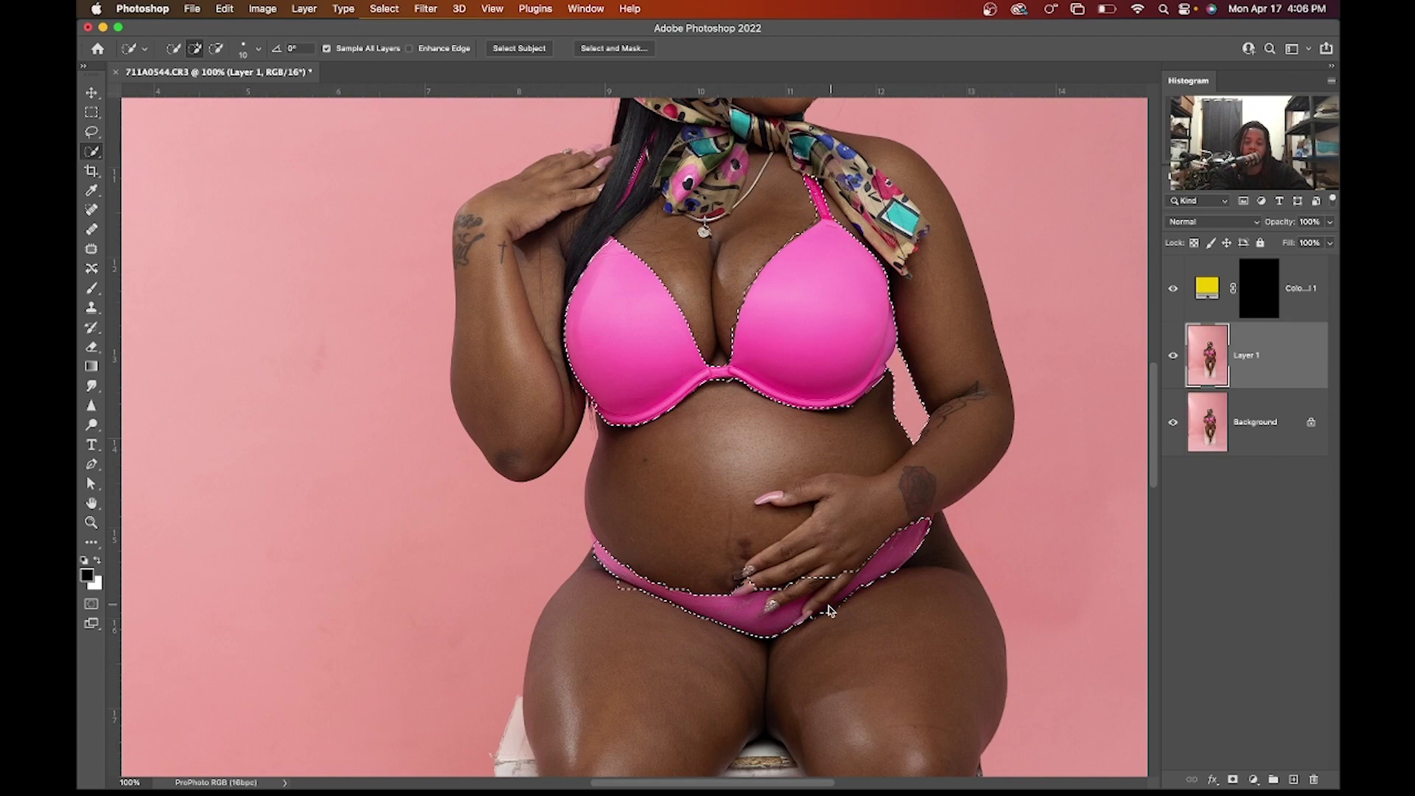
pyautogui.click(930, 523)
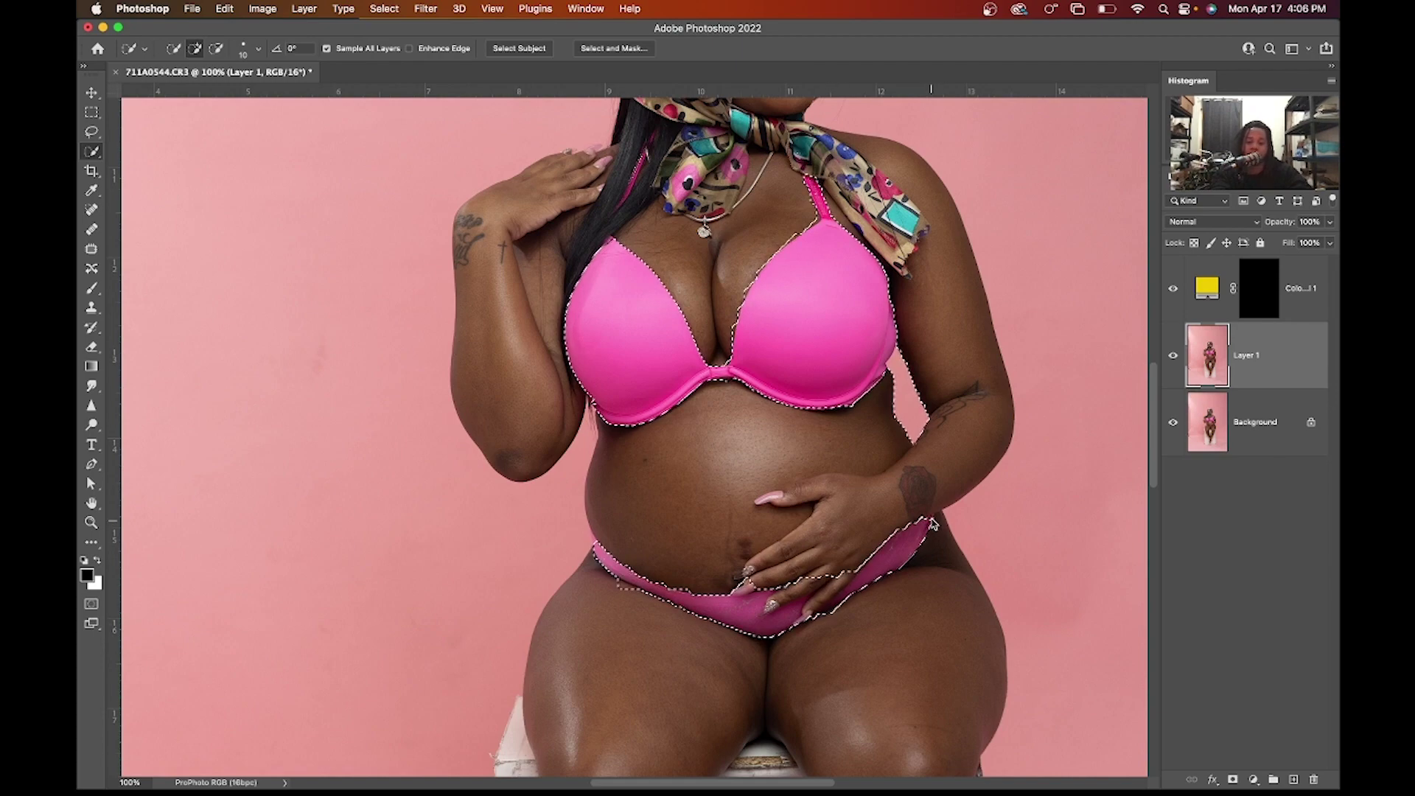
# Step: Subtract the fingertips and the stray thigh area beside the little finger from the bikini bottom selection
pyautogui.press('super+equal')
pyautogui.press('super+equal')
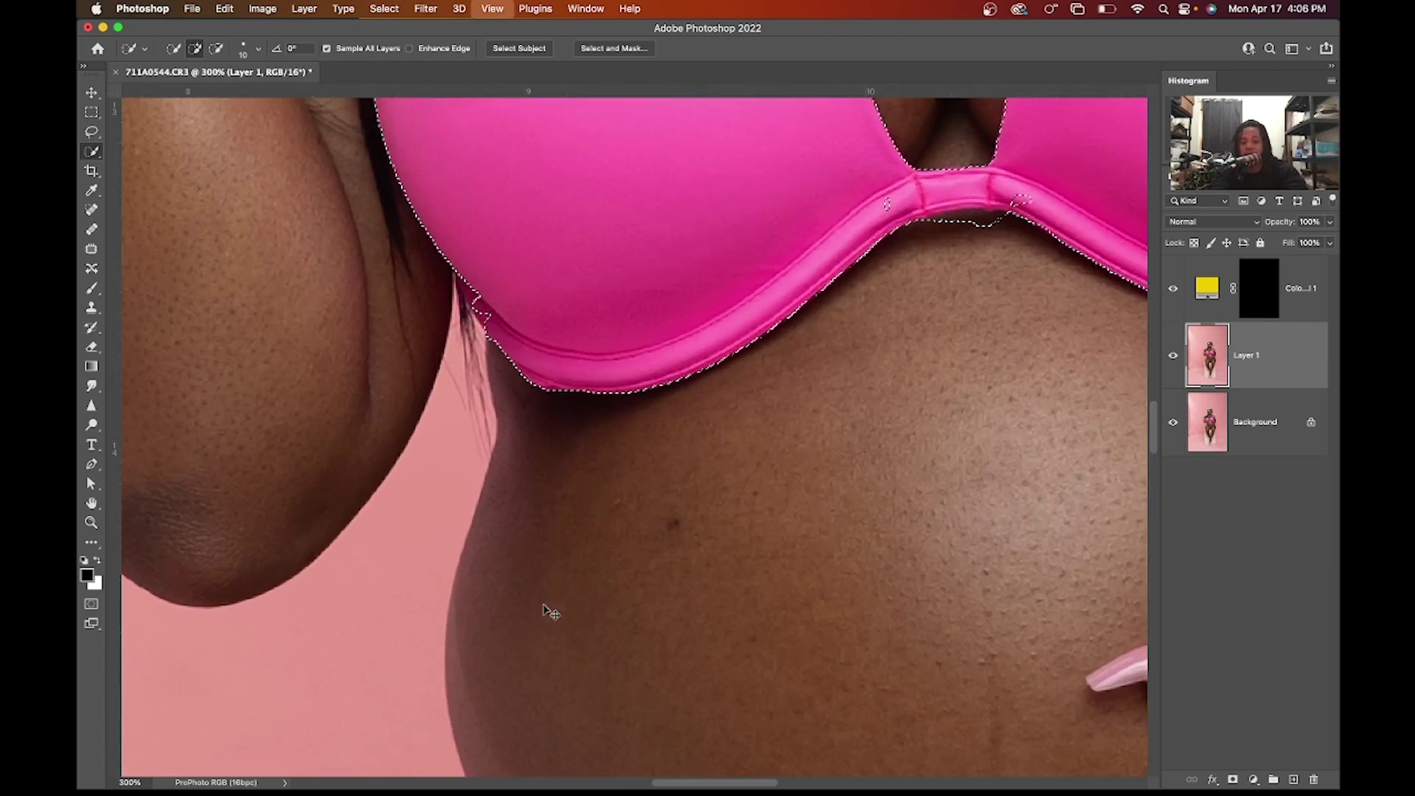
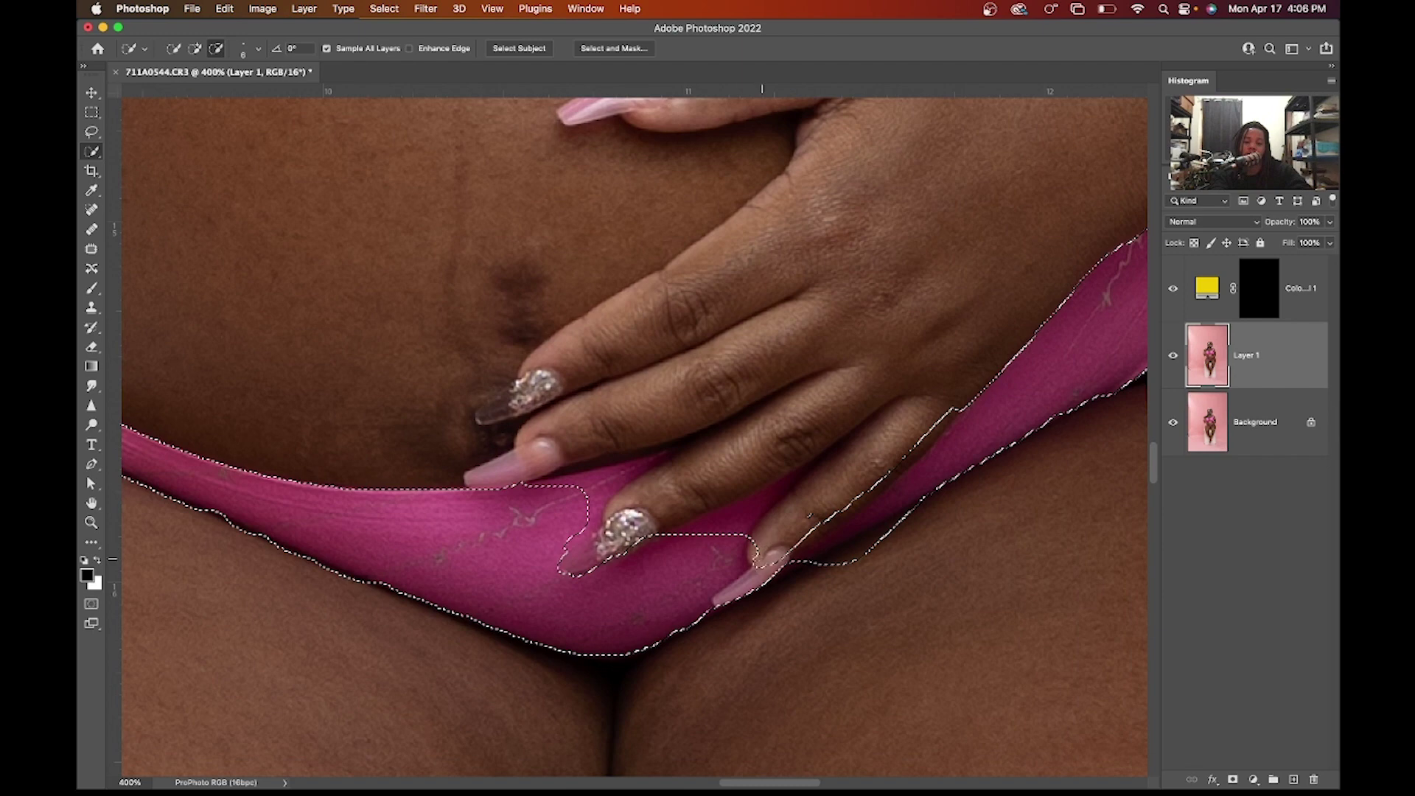
pyautogui.moveTo(759, 552); pyautogui.dragTo(753, 553)
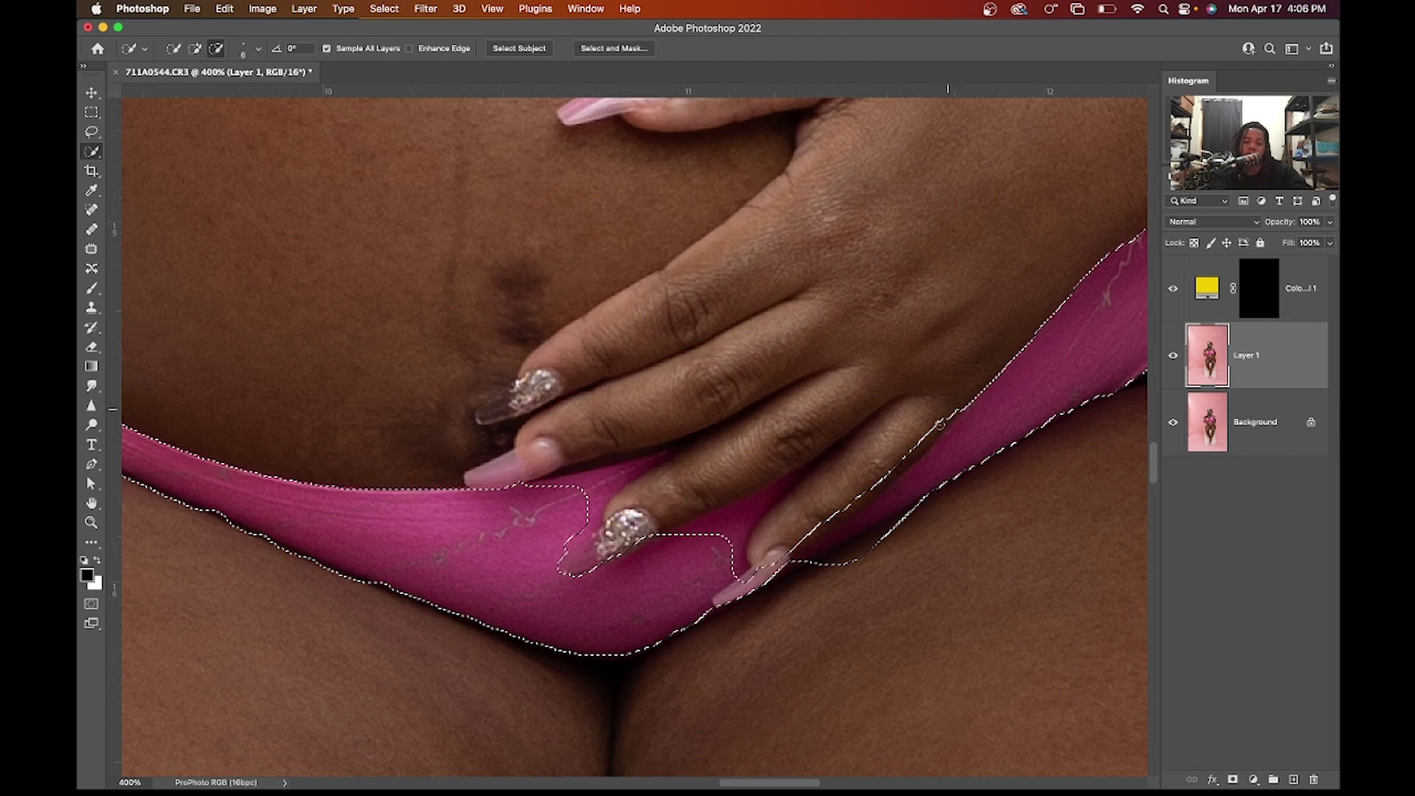
pyautogui.moveTo(789, 539); pyautogui.dragTo(775, 562)
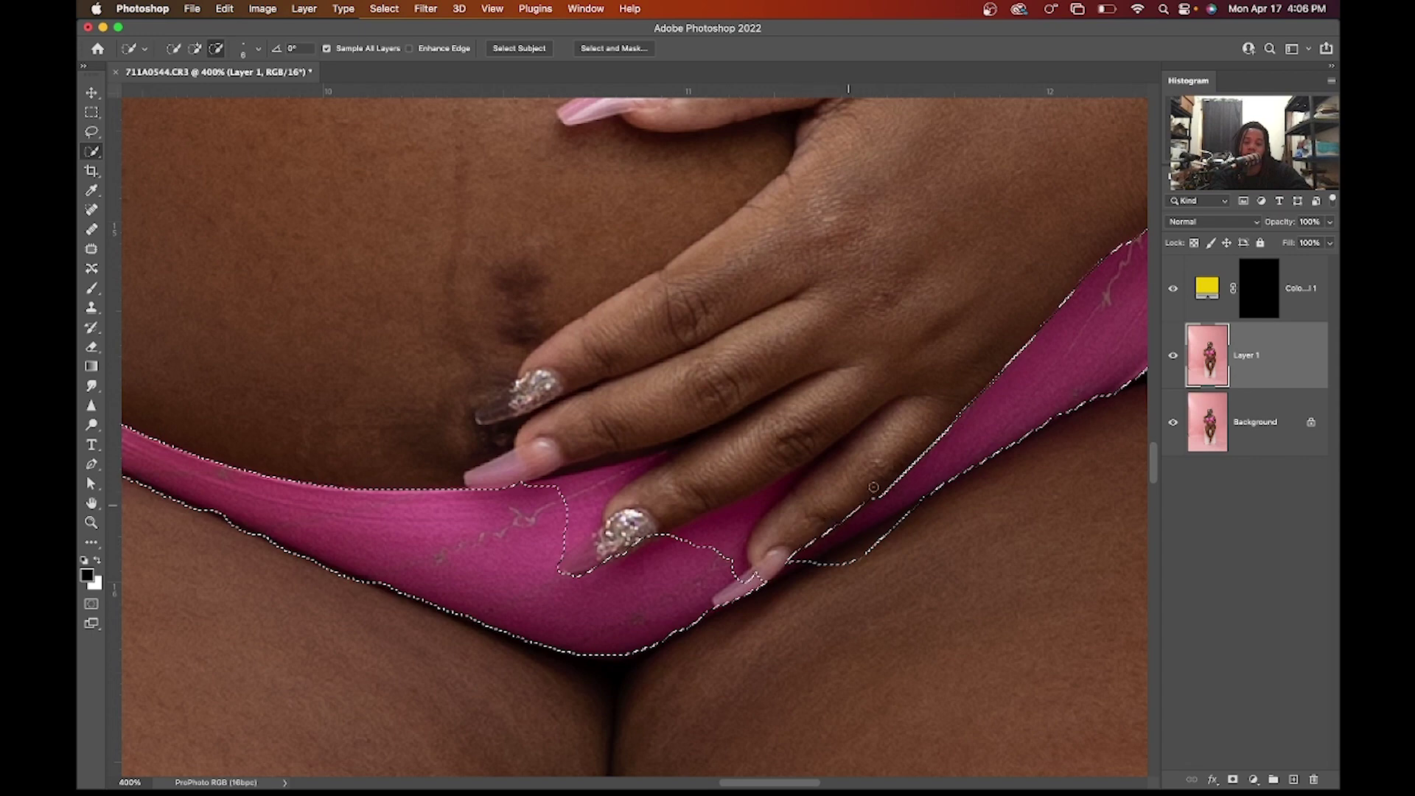
pyautogui.moveTo(873, 487)
pyautogui.mouseDown()
pyautogui.moveTo(906, 535)
pyautogui.moveTo(863, 537)
pyautogui.moveTo(818, 566)
pyautogui.mouseUp()
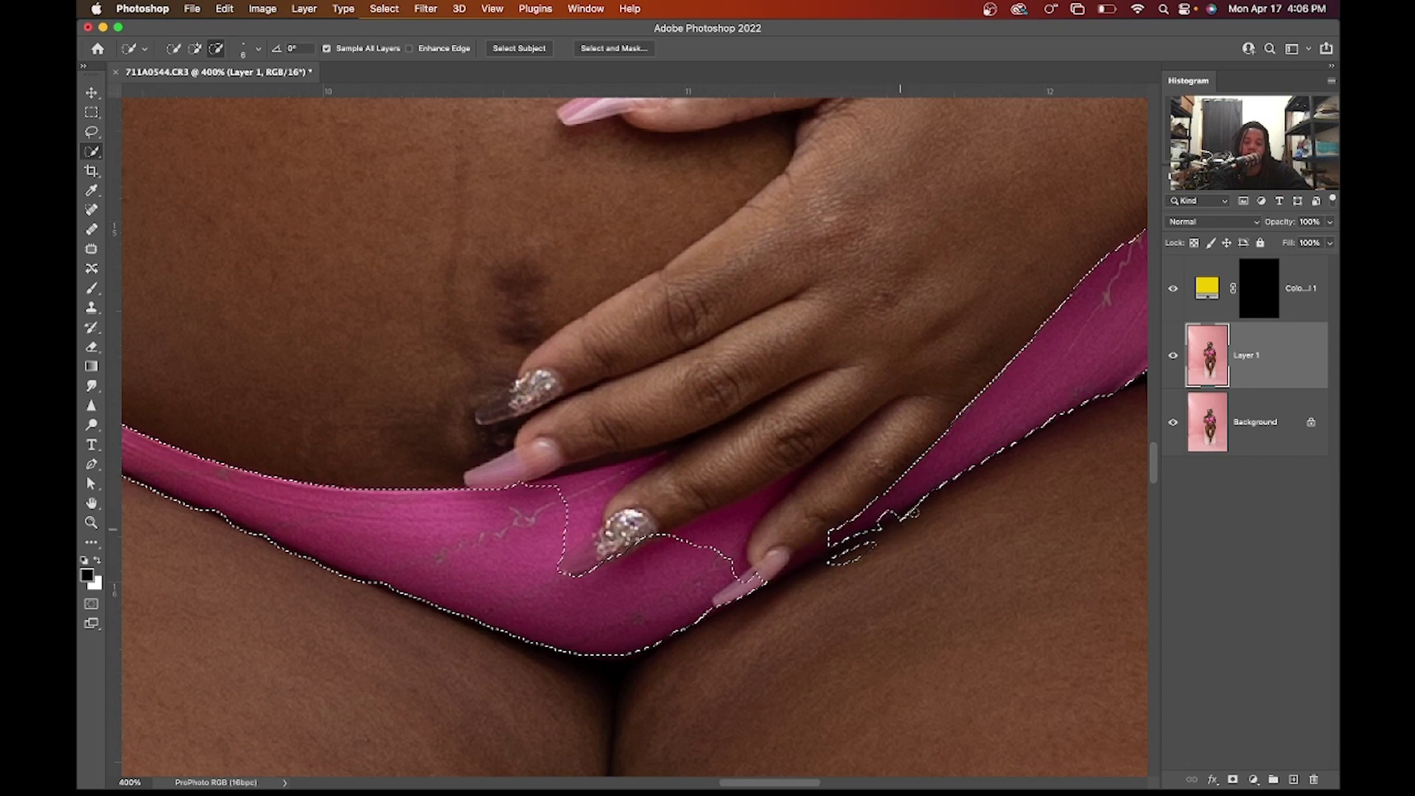
pyautogui.moveTo(913, 512)
pyautogui.mouseDown()
pyautogui.moveTo(814, 596)
pyautogui.moveTo(755, 575)
pyautogui.moveTo(717, 602)
pyautogui.mouseUp()
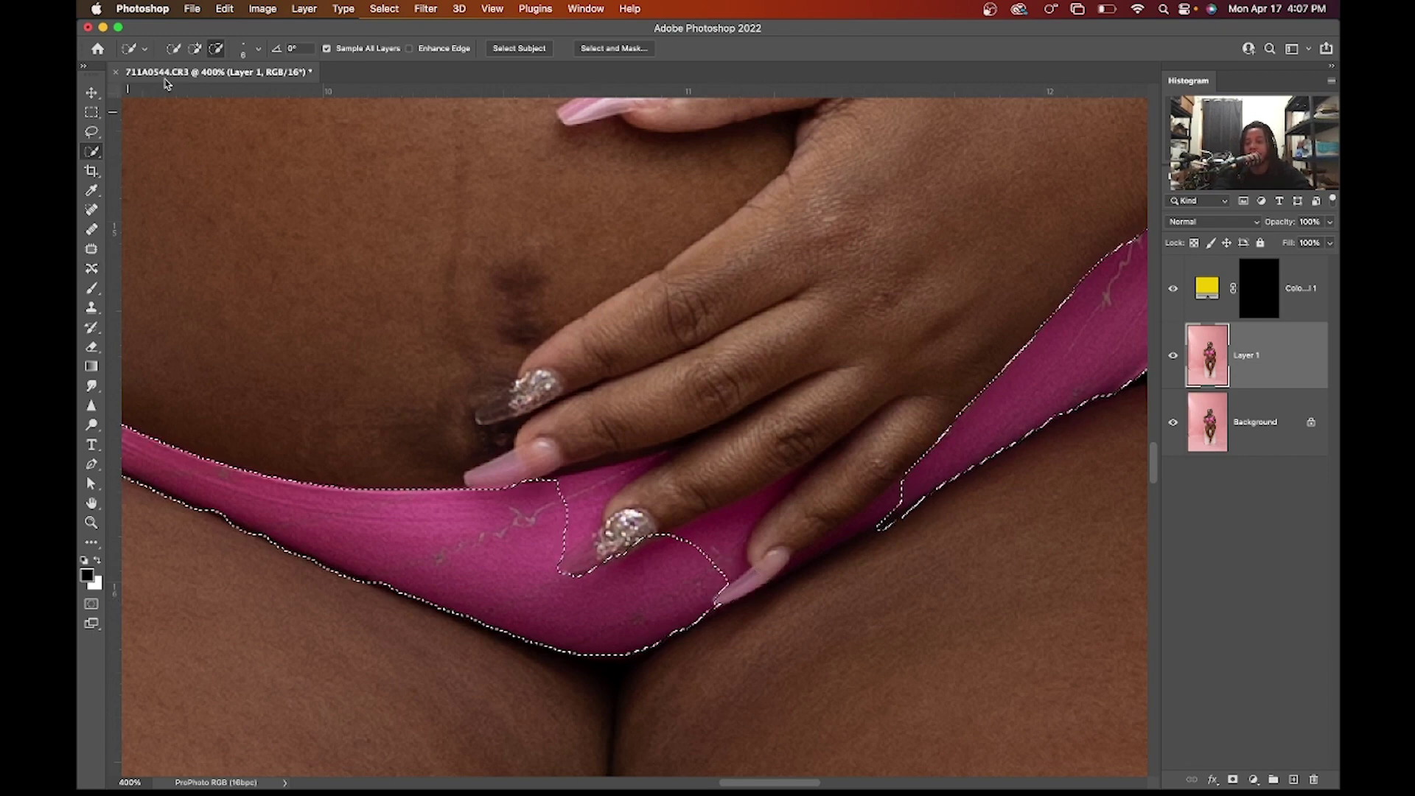
# Step: Add the pink bikini bottom fabric showing between the fingers to the selection, undoing the last stray addition
pyautogui.click(194, 49)
pyautogui.moveTo(721, 529); pyautogui.dragTo(773, 488)
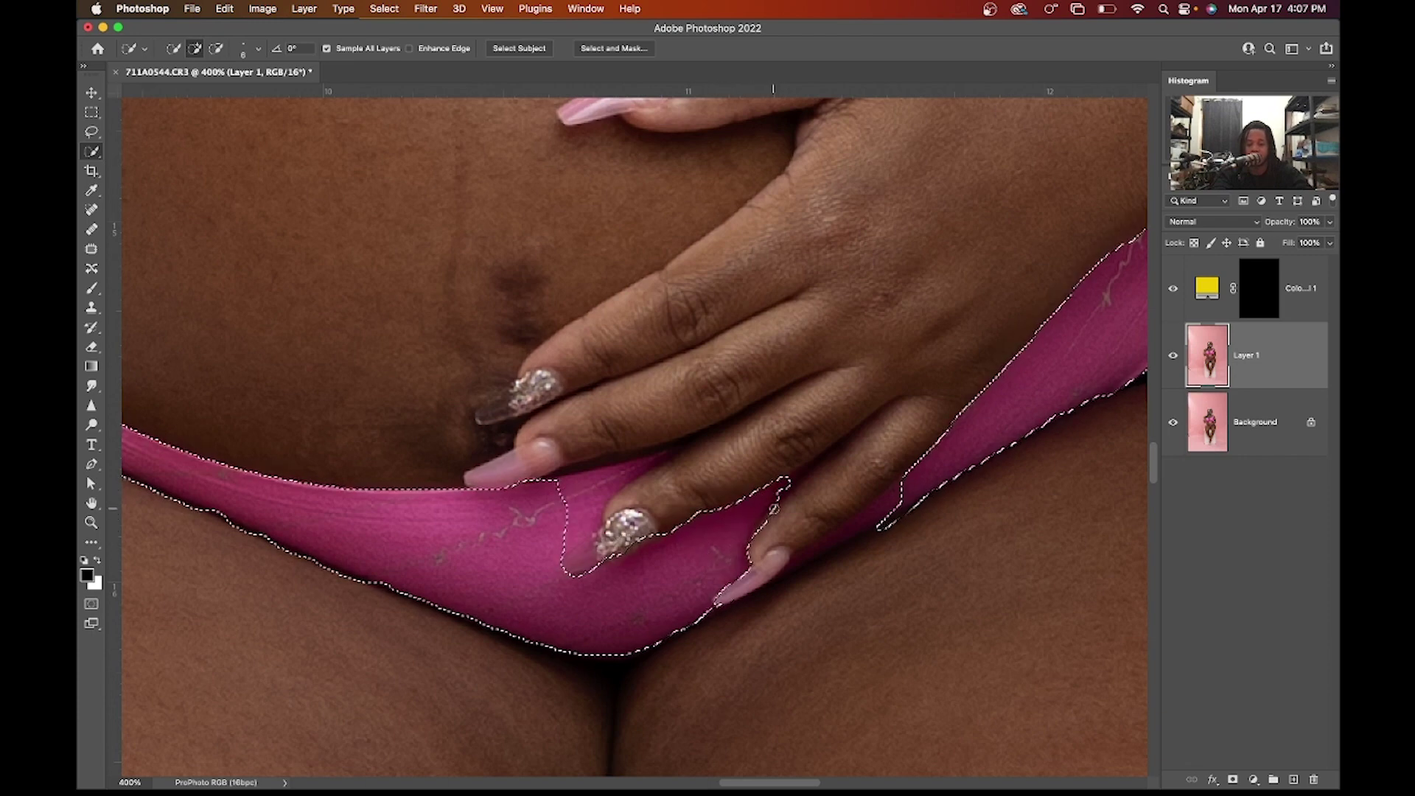
pyautogui.click(642, 461)
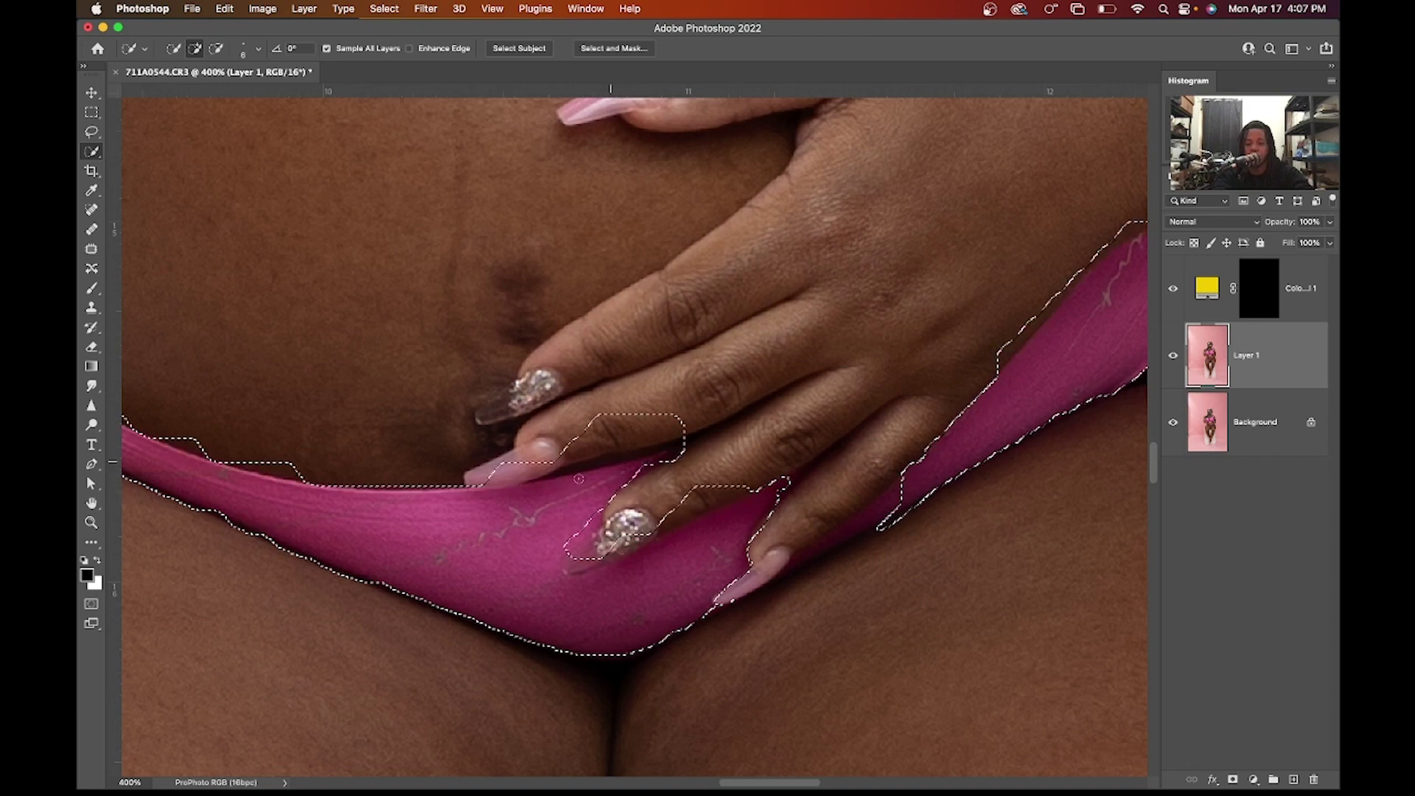
pyautogui.click(651, 456)
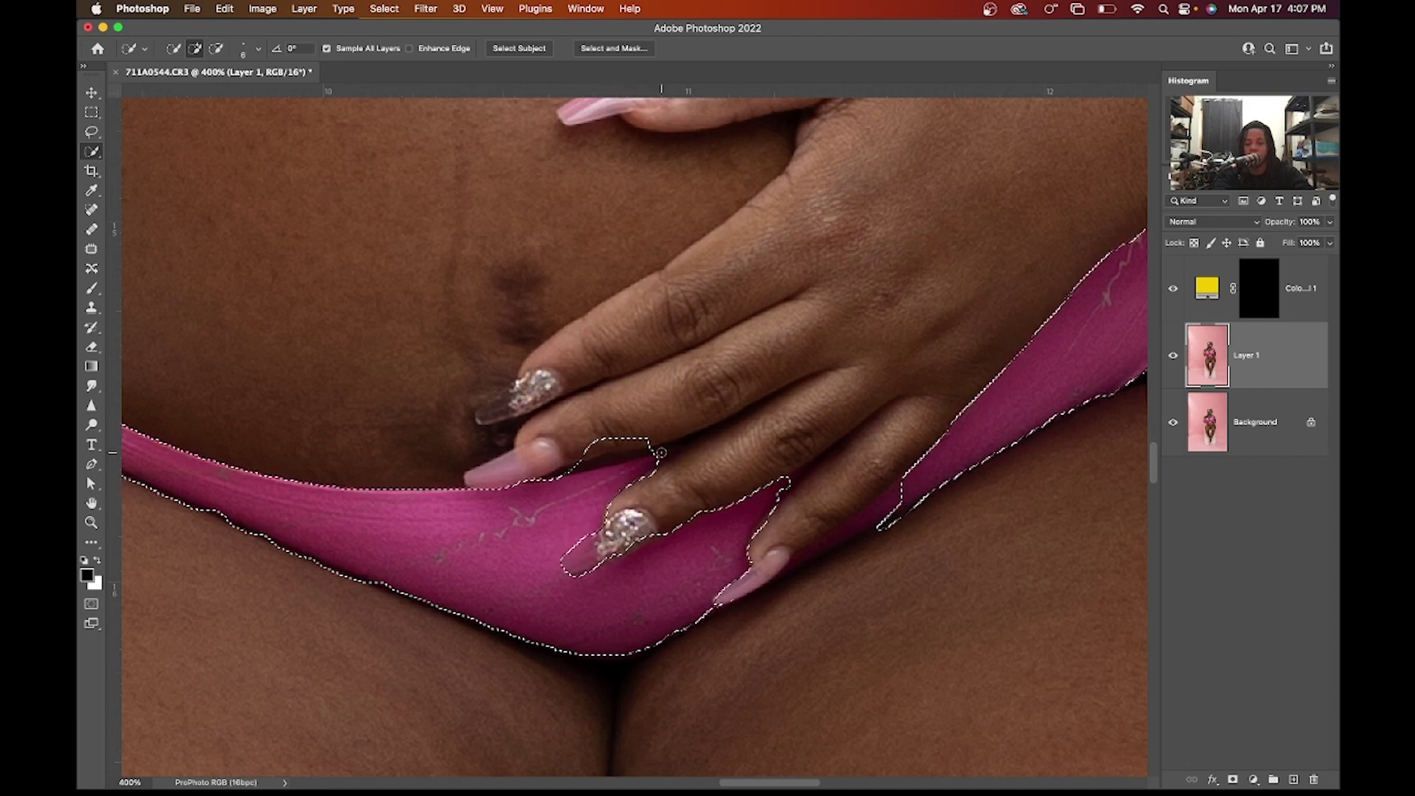
pyautogui.click(666, 452)
pyautogui.press('super+z')
# Step: Subtract the selection's spill on the finger above the bikini bottom's waistband
pyautogui.press('alt')
pyautogui.click(653, 473)
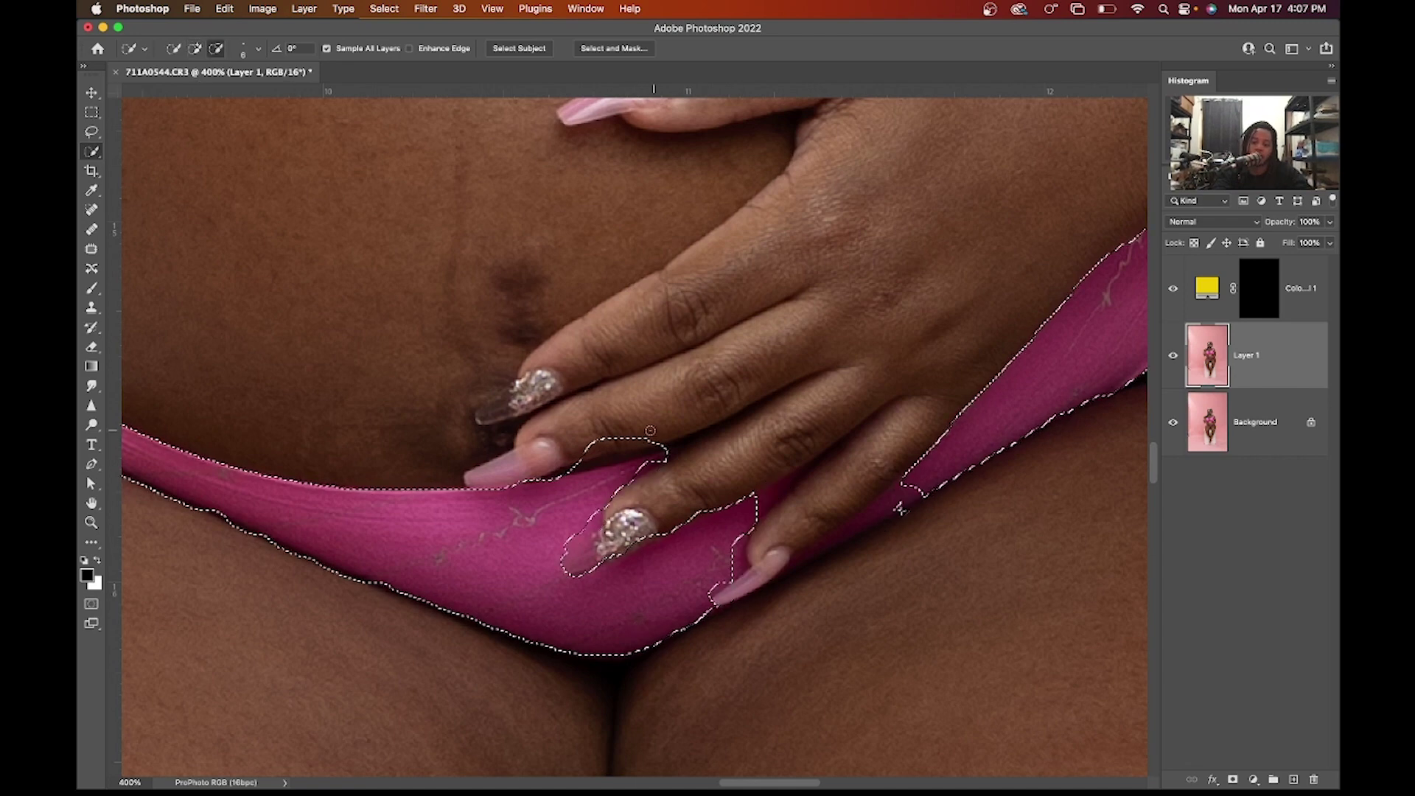
pyautogui.keyDown('alt'); pyautogui.click(632, 443); pyautogui.keyUp('alt')
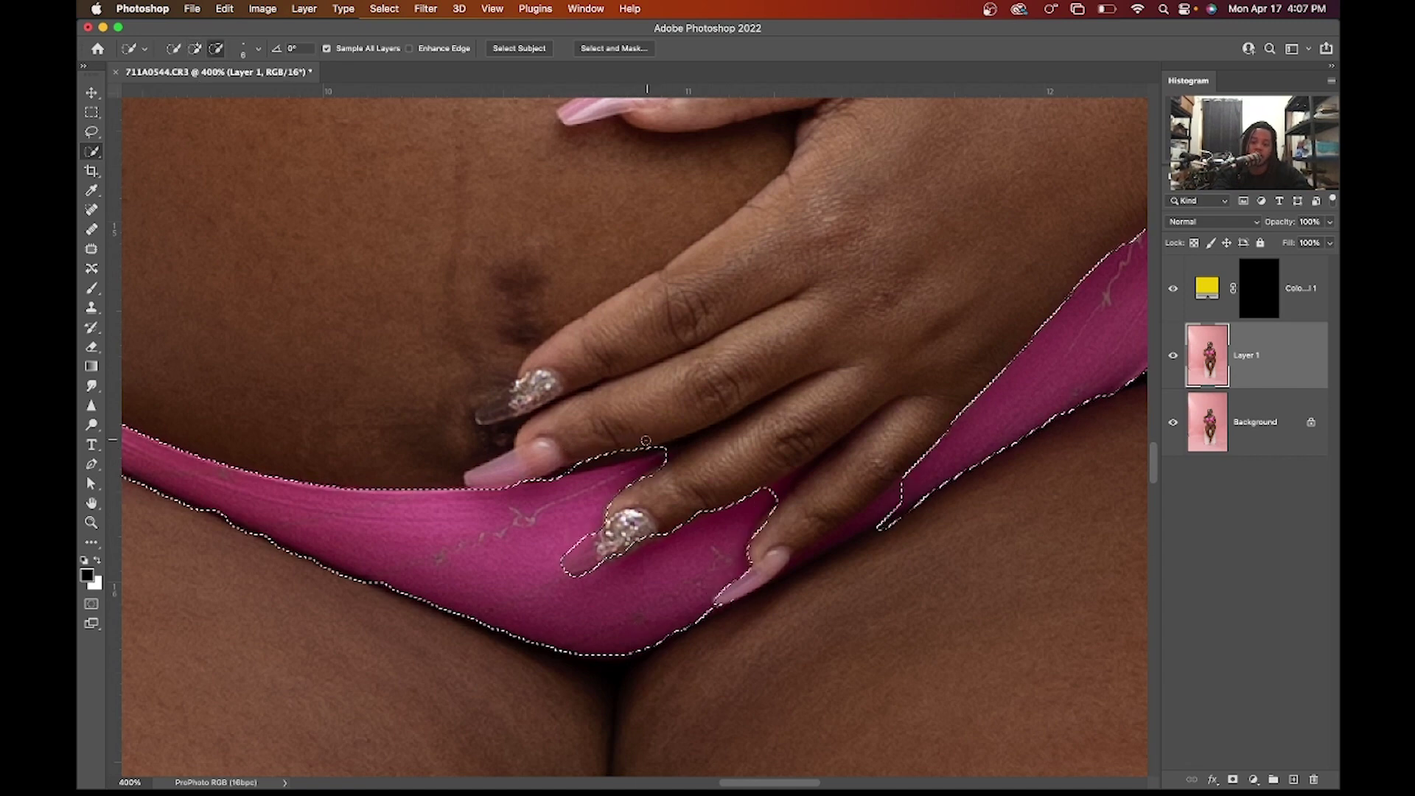
pyautogui.moveTo(633, 443); pyautogui.dragTo(581, 446)
# Step: Subtract the skin beside the bikini bottom's hip end near the wrist and add its pink tip to the selection
pyautogui.hscroll(10, 636, 437)
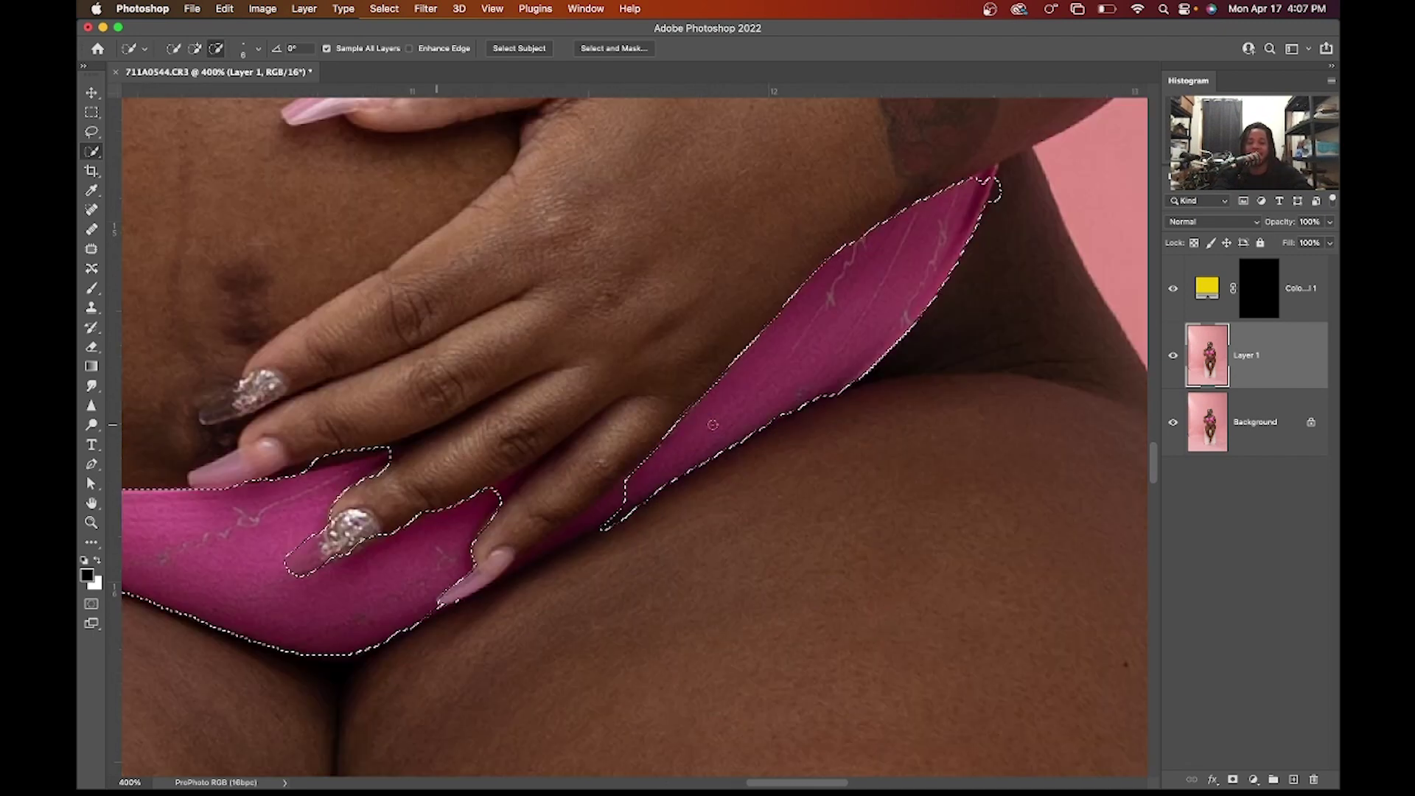
pyautogui.hscroll(-4, 691, 236)
pyautogui.click(682, 239)
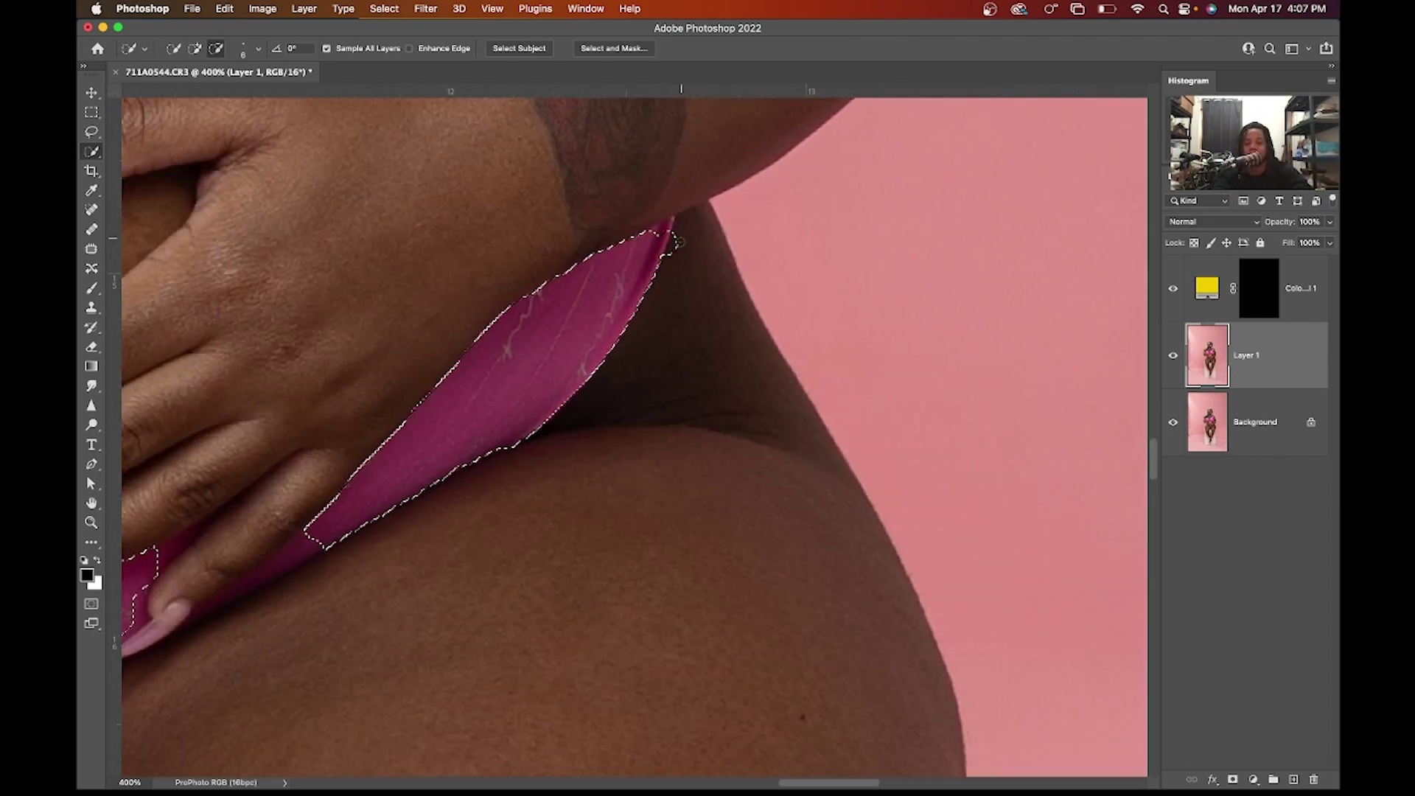
pyautogui.keyDown('alt'); pyautogui.click(676, 237); pyautogui.keyUp('alt')
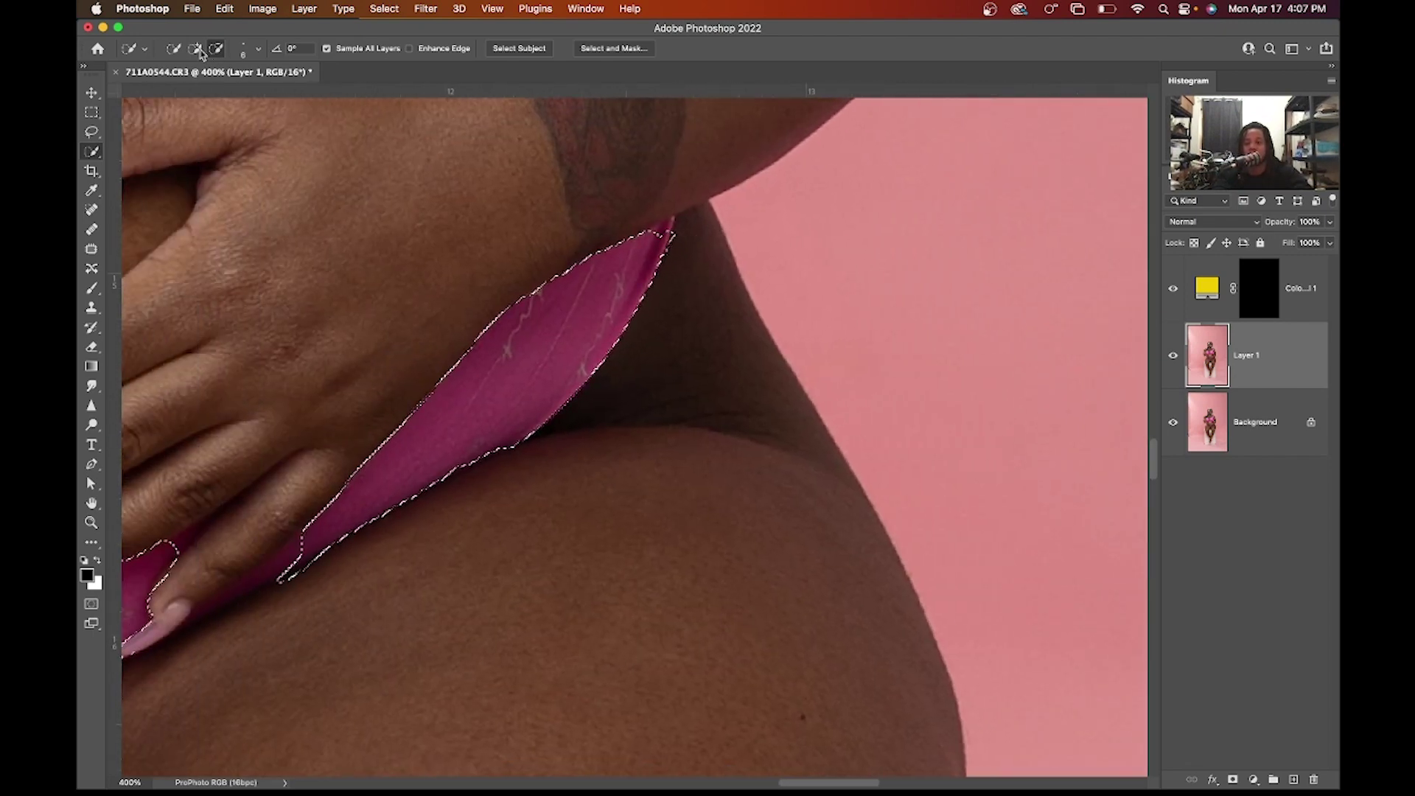
pyautogui.click(662, 232)
pyautogui.click(665, 233)
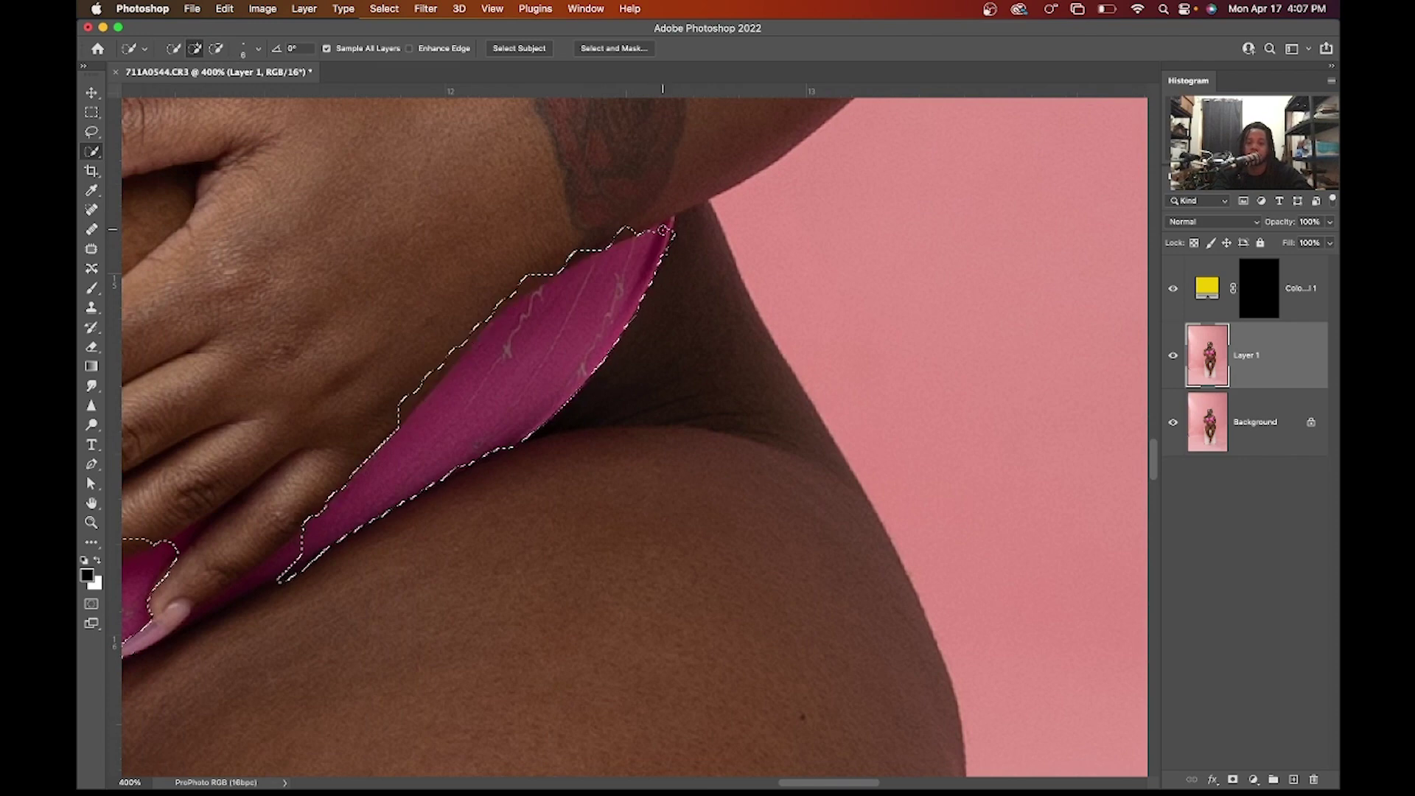
pyautogui.click(670, 223)
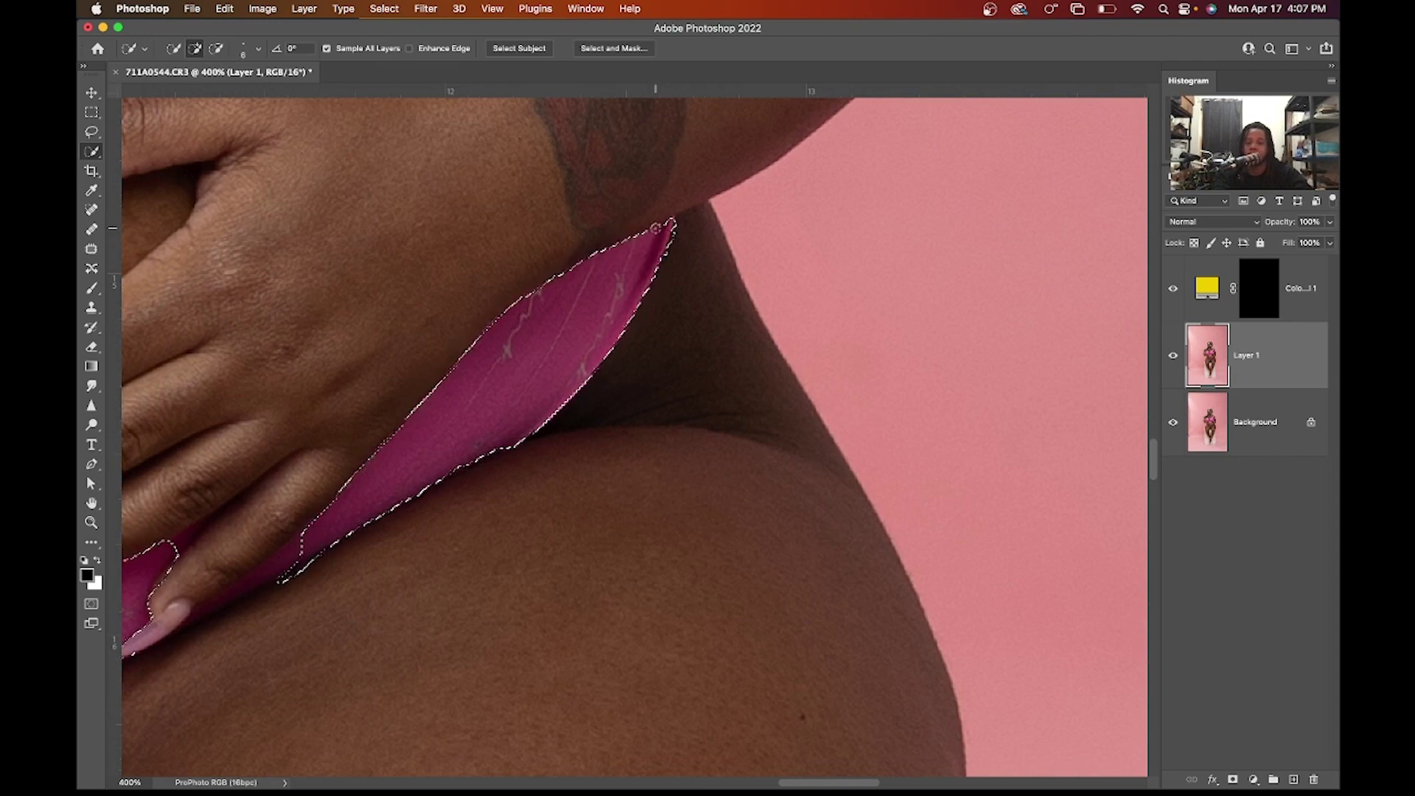
# Step: Add the pink strip beneath the little finger and the narrow gap between the fingers to the selection
pyautogui.scroll(-4, 437, 377)
pyautogui.hscroll(-5, 437, 376)
pyautogui.moveTo(437, 376)
pyautogui.mouseDown()
pyautogui.moveTo(472, 403)
pyautogui.moveTo(456, 433)
pyautogui.moveTo(417, 451)
pyautogui.moveTo(462, 419)
pyautogui.moveTo(368, 481)
pyautogui.moveTo(454, 436)
pyautogui.mouseUp()
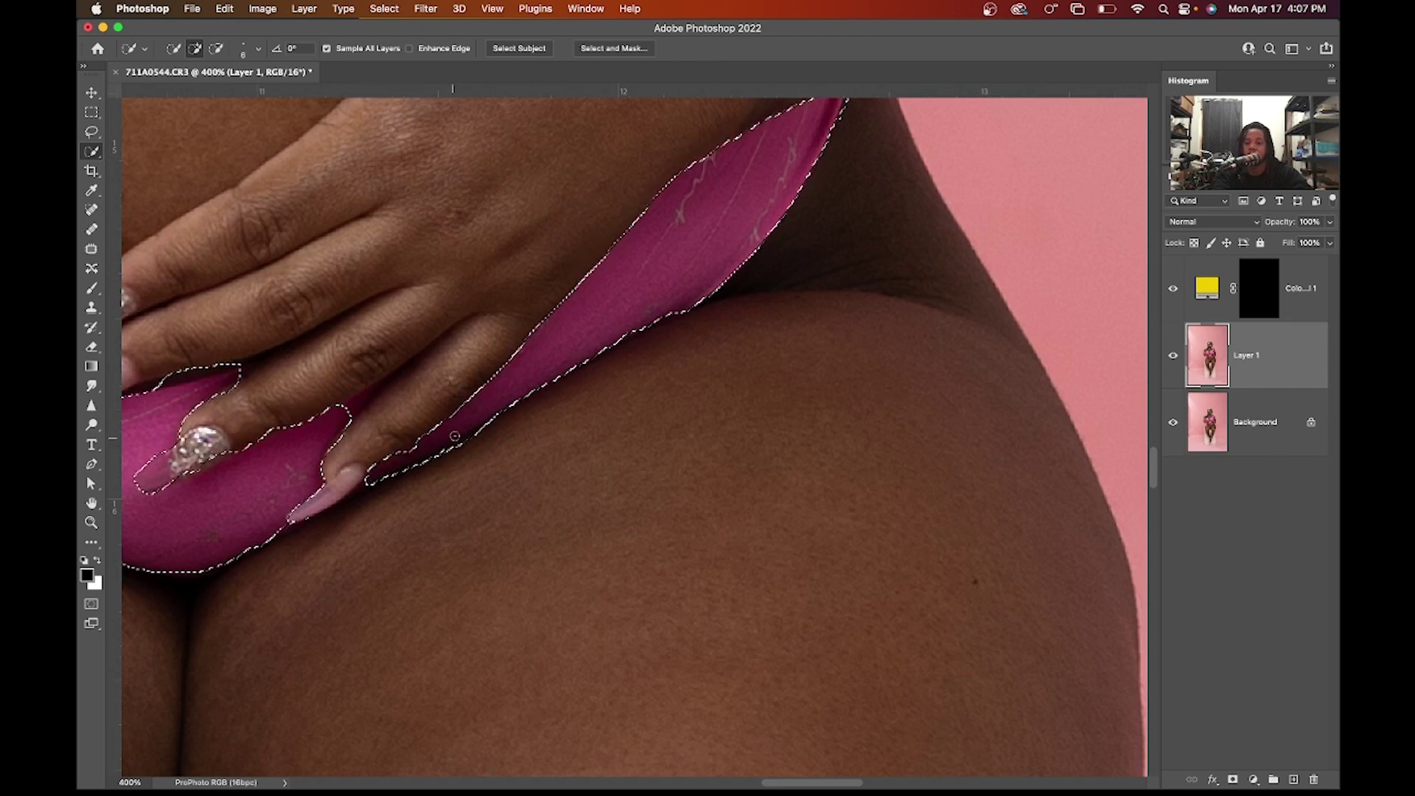
pyautogui.click(346, 410)
pyautogui.moveTo(347, 409); pyautogui.dragTo(356, 403)
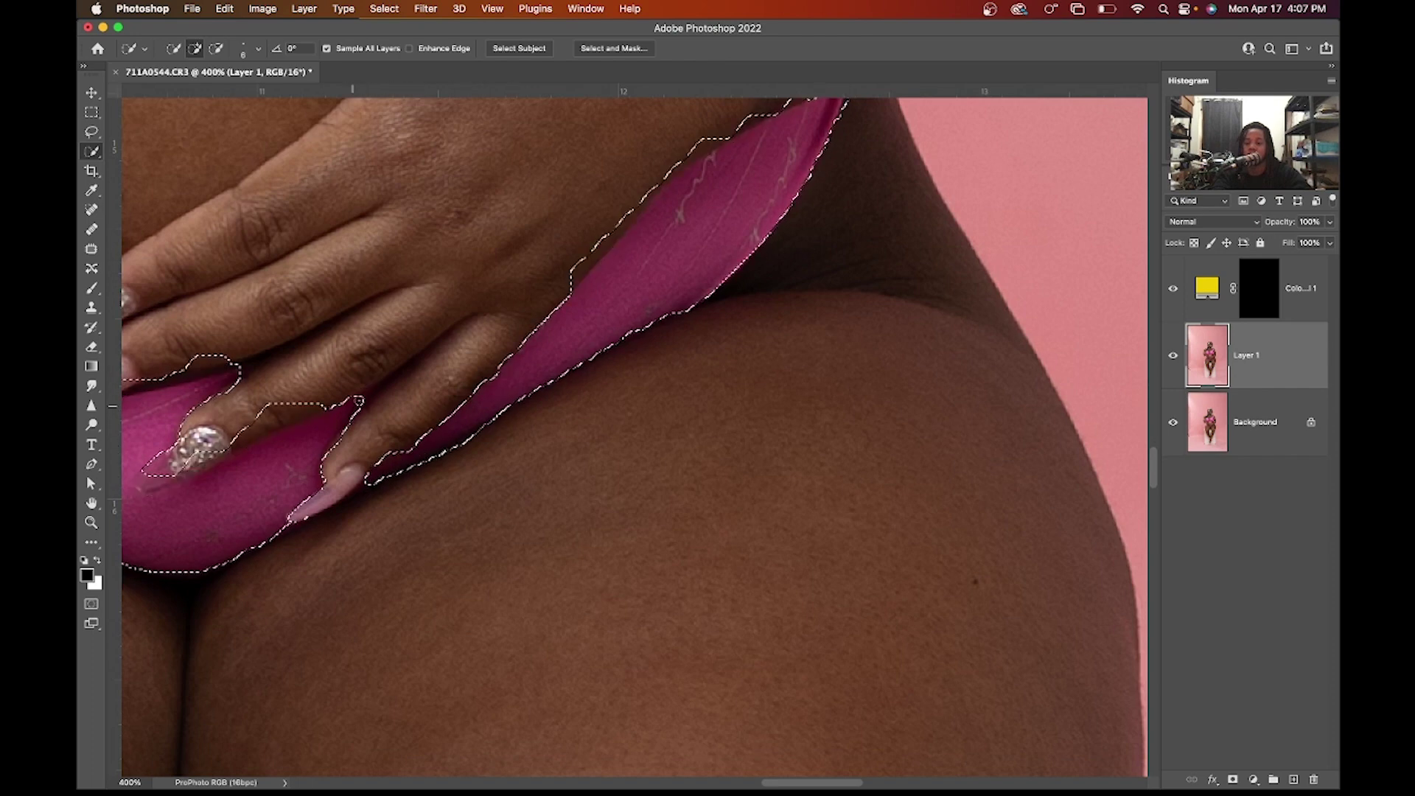
# Step: Add the missed spot on the bikini top's underband, beside the center bridge below the lowered arm's cup, to the selection
pyautogui.hscroll(-10, 392, 394)
pyautogui.scroll(-5, 392, 395)
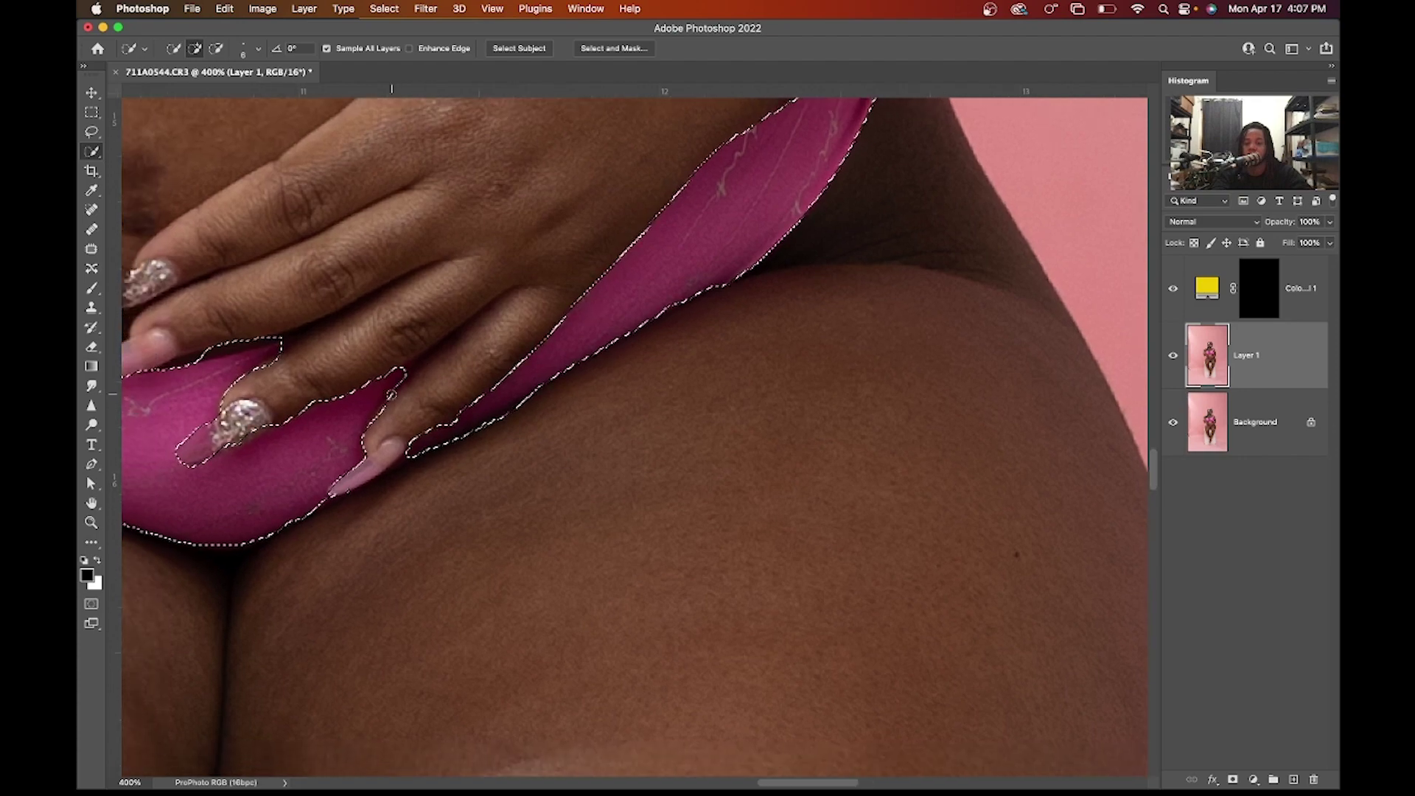
pyautogui.hscroll(-10, 391, 394)
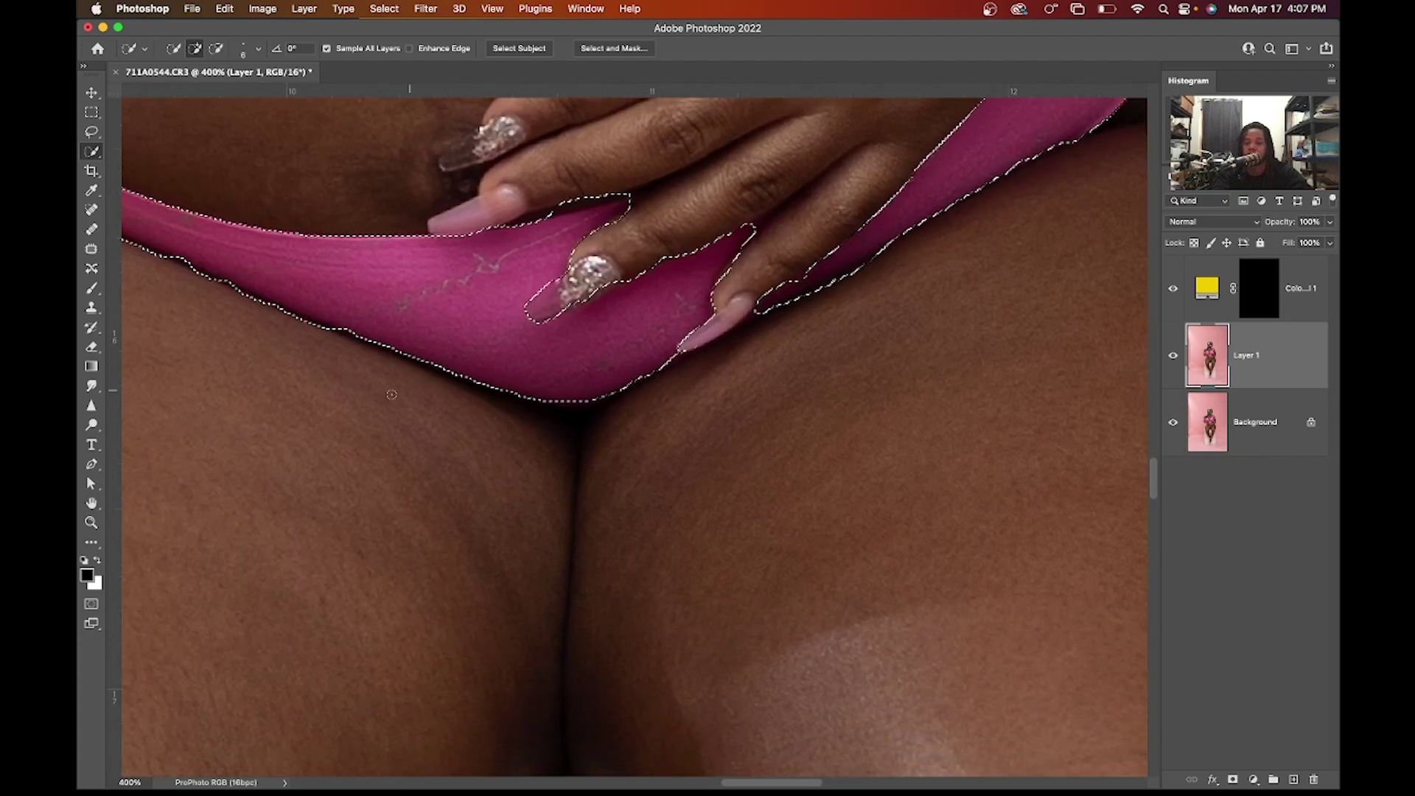
pyautogui.scroll(3, 391, 394)
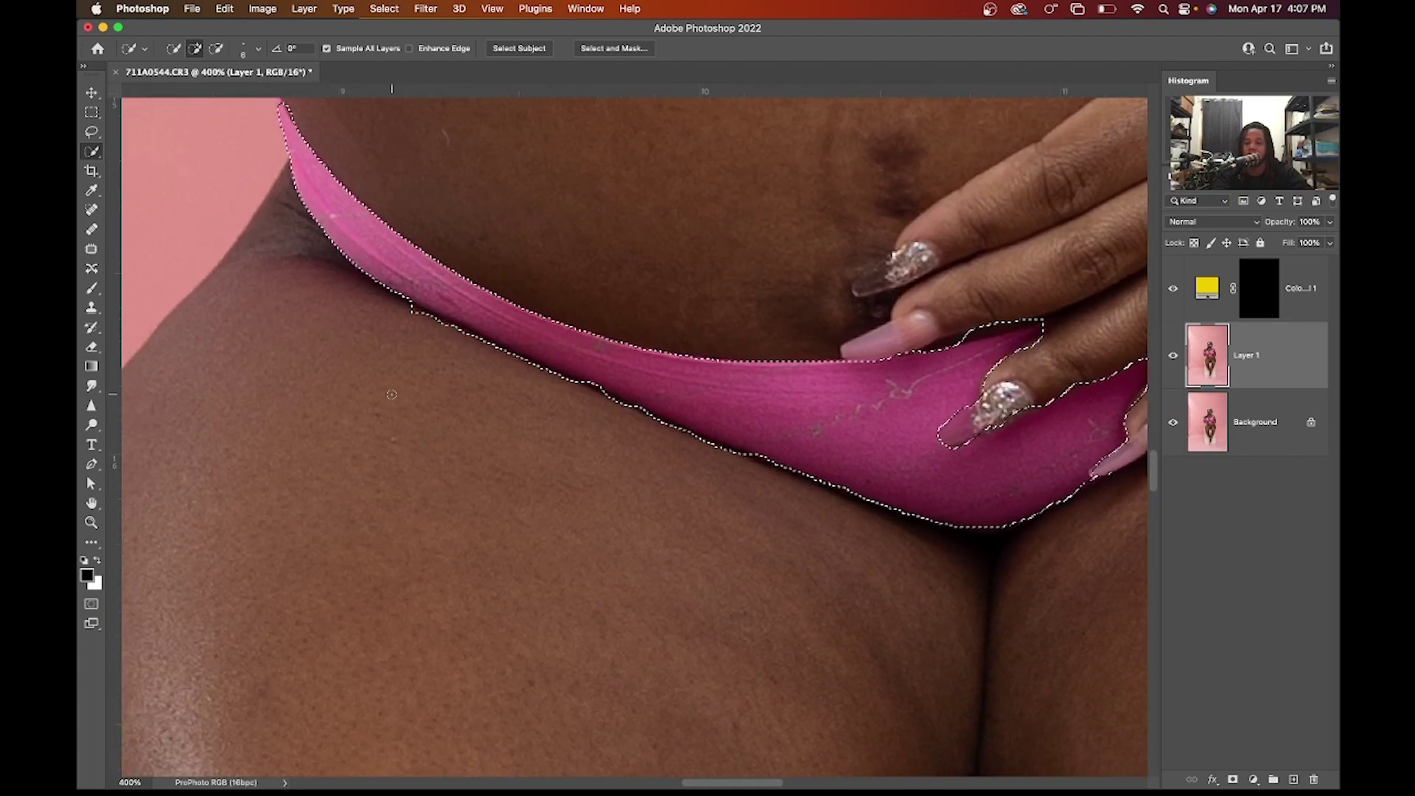
pyautogui.scroll(4, 392, 394)
pyautogui.hscroll(-3, 392, 394)
pyautogui.scroll(10, 391, 394)
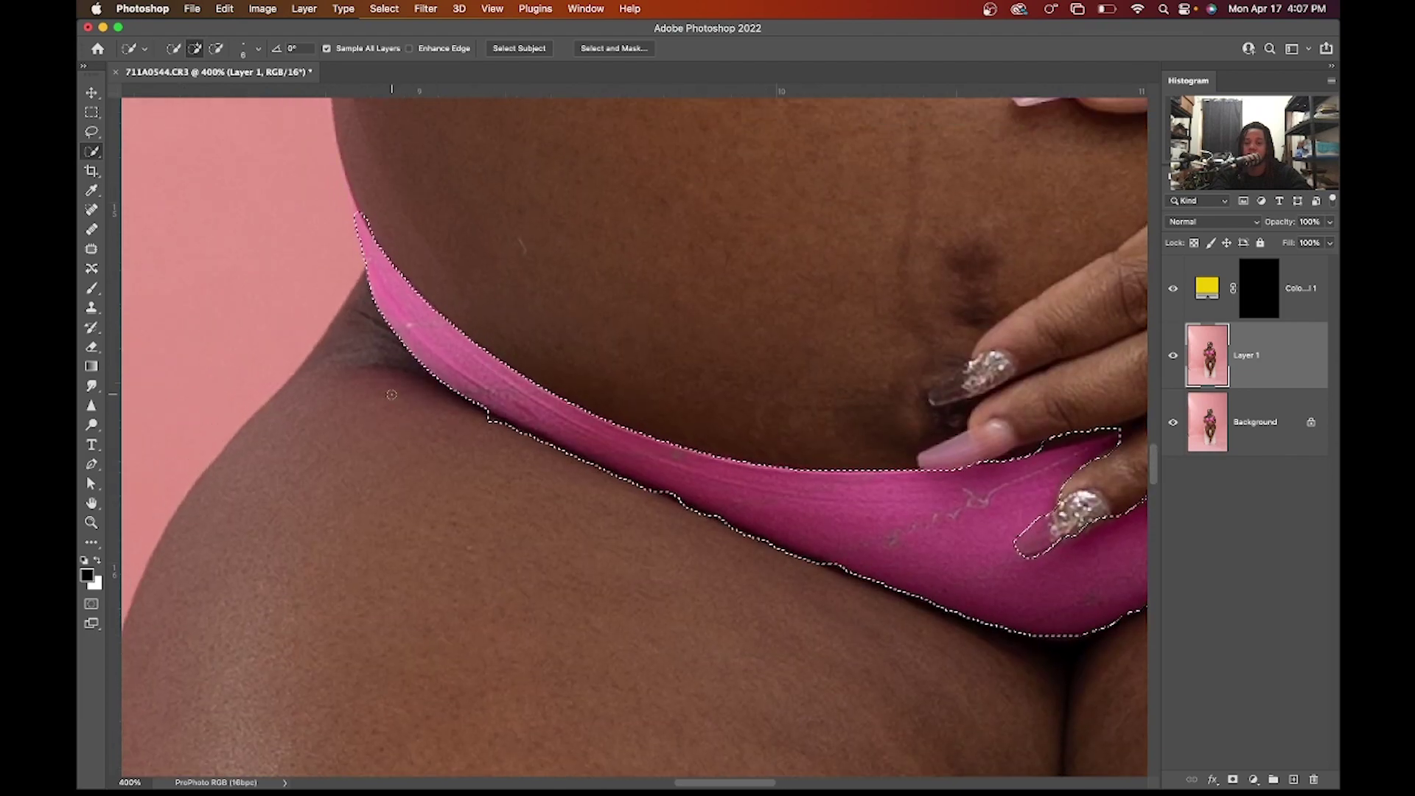
pyautogui.hscroll(8, 391, 395)
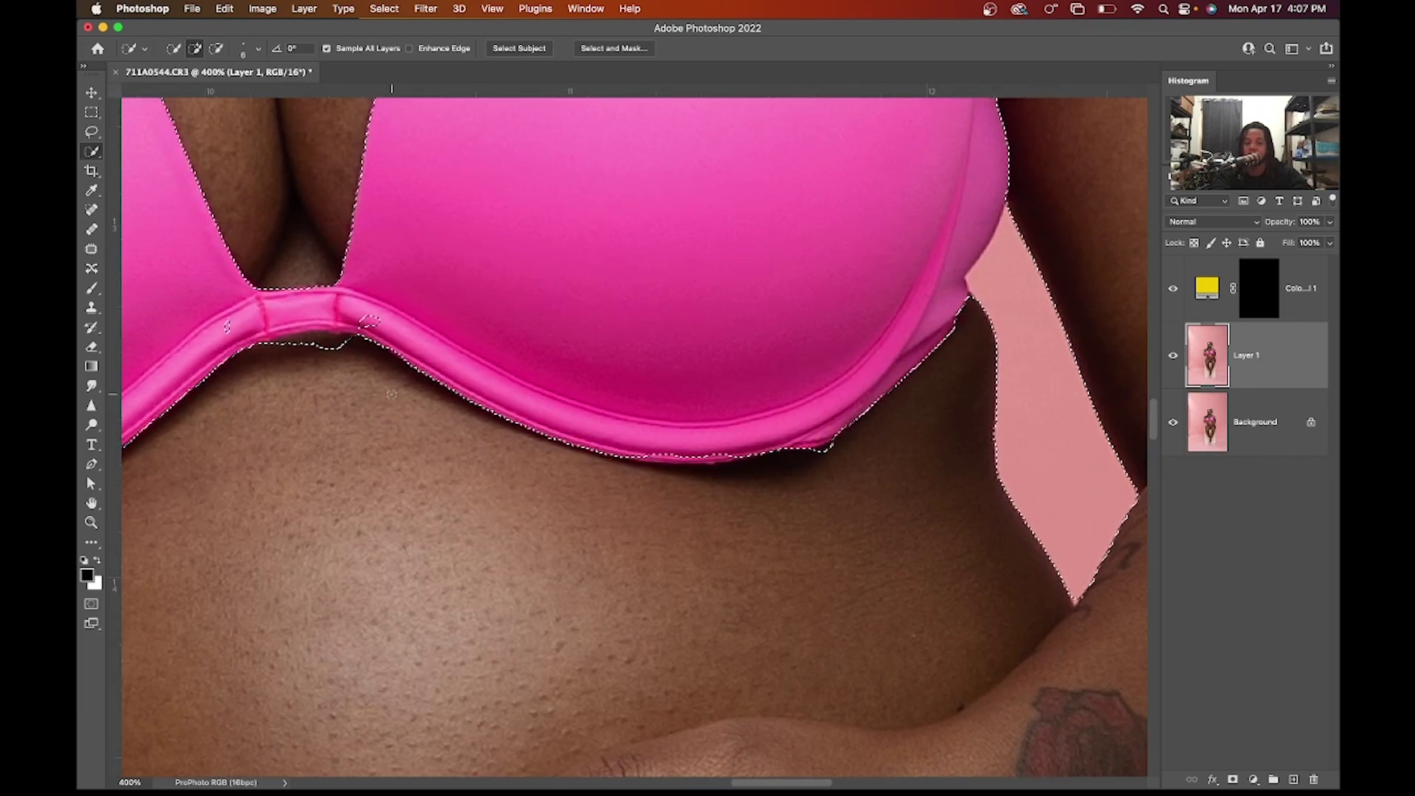
pyautogui.moveTo(382, 321); pyautogui.dragTo(355, 322)
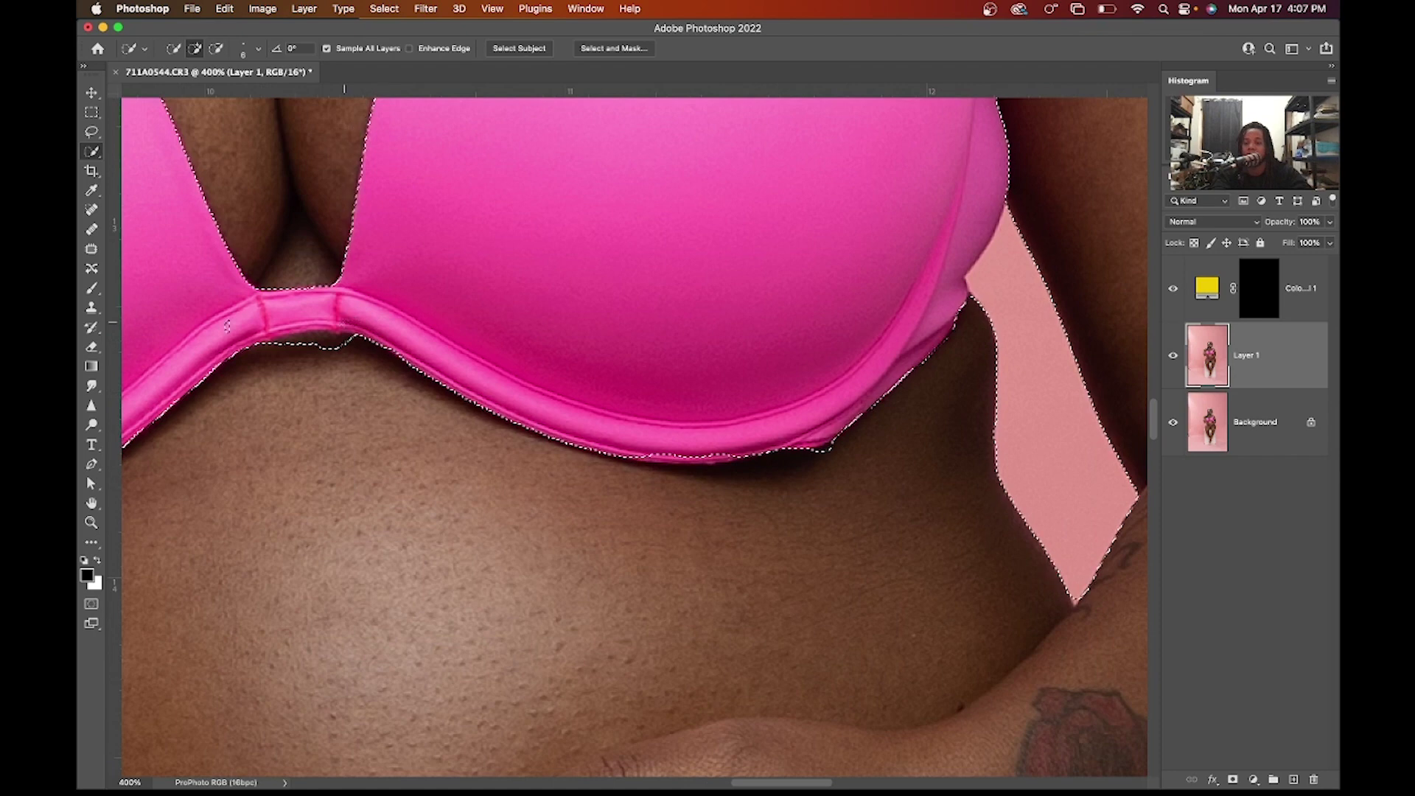
# Step: Subtract the skin beneath the bikini top's center bridge and add the missed spot on the underband's other side
pyautogui.press('alt')
pyautogui.moveTo(345, 347); pyautogui.dragTo(320, 346)
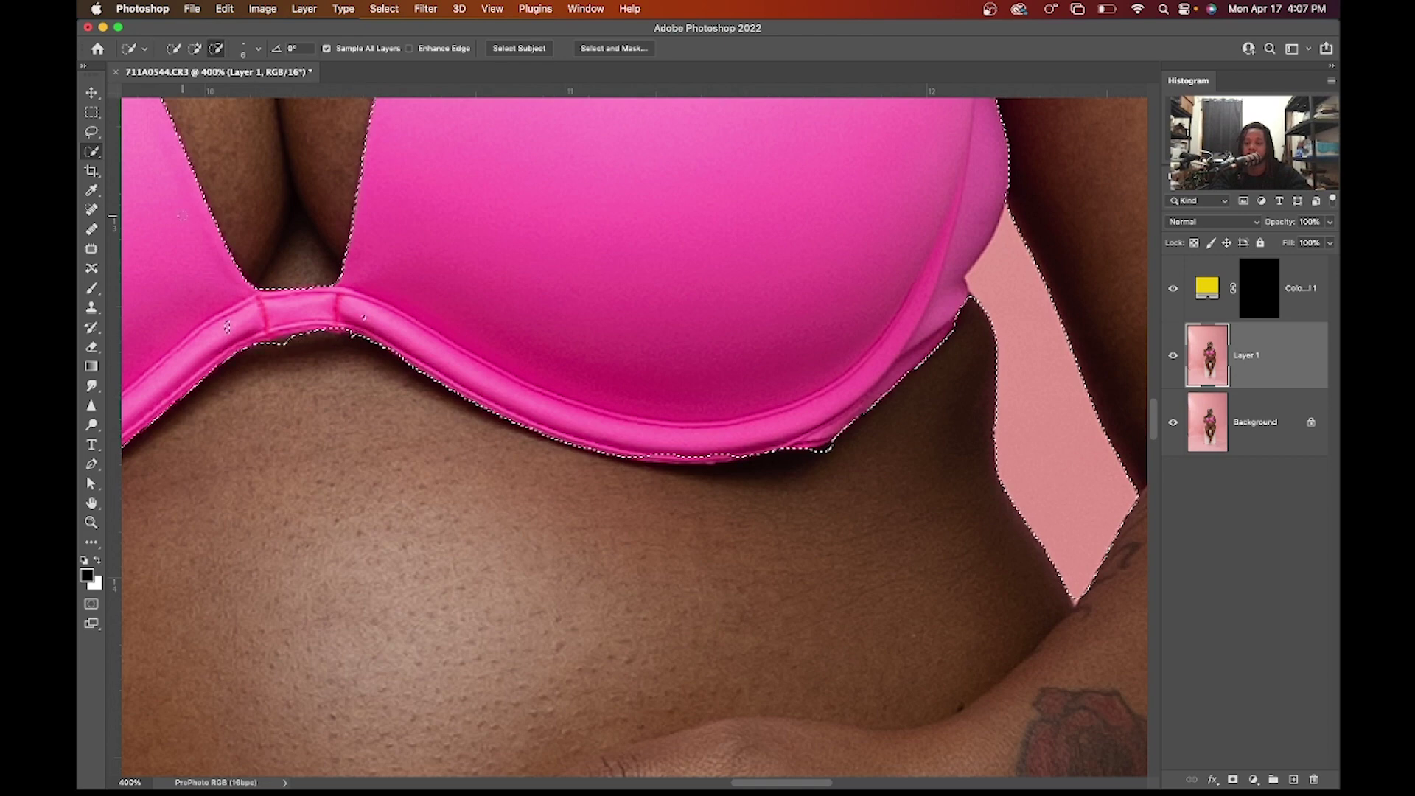
pyautogui.click(196, 49)
pyautogui.click(221, 317)
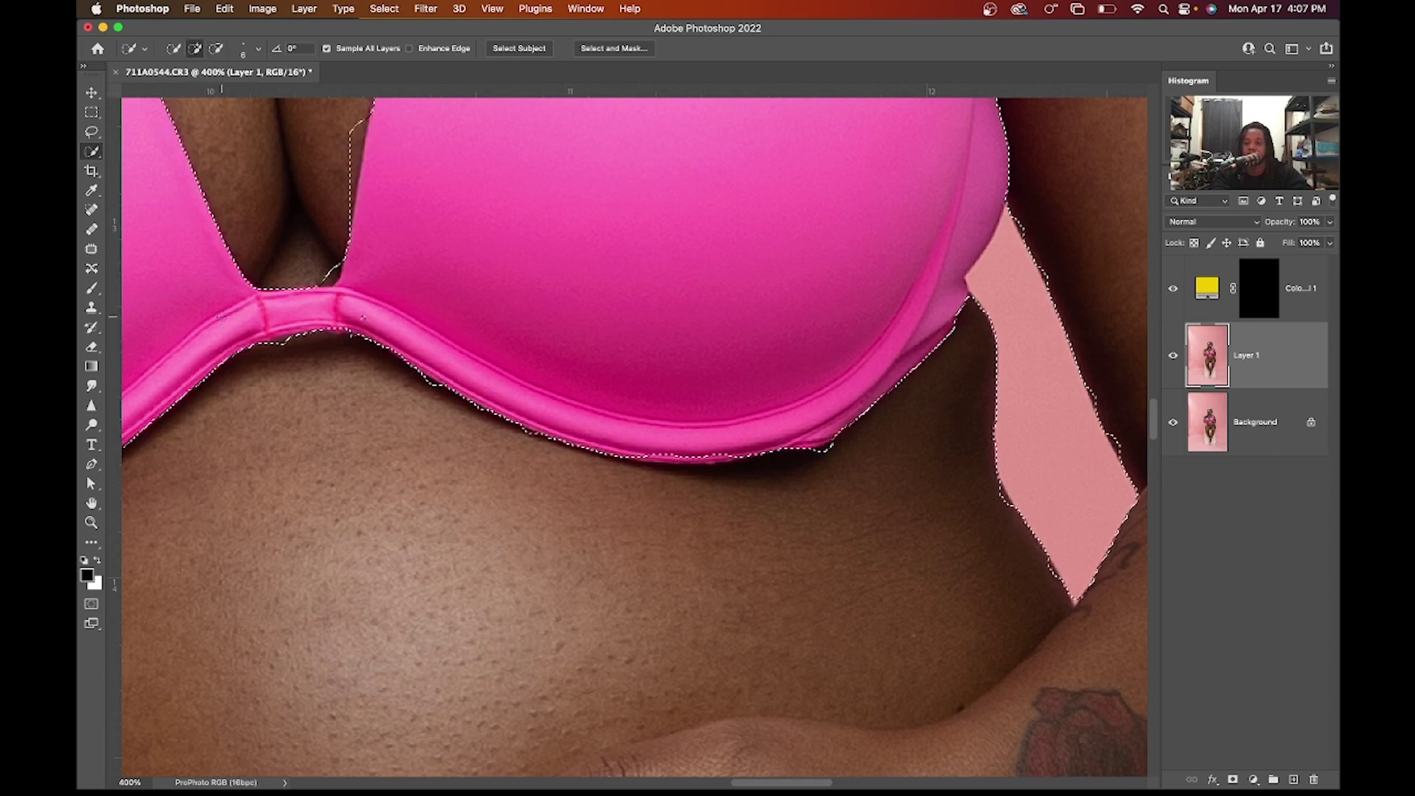
# Step: Subtract the pink background gap between the lowered arm and the torso from the selection
pyautogui.hscroll(1, 517, 274)
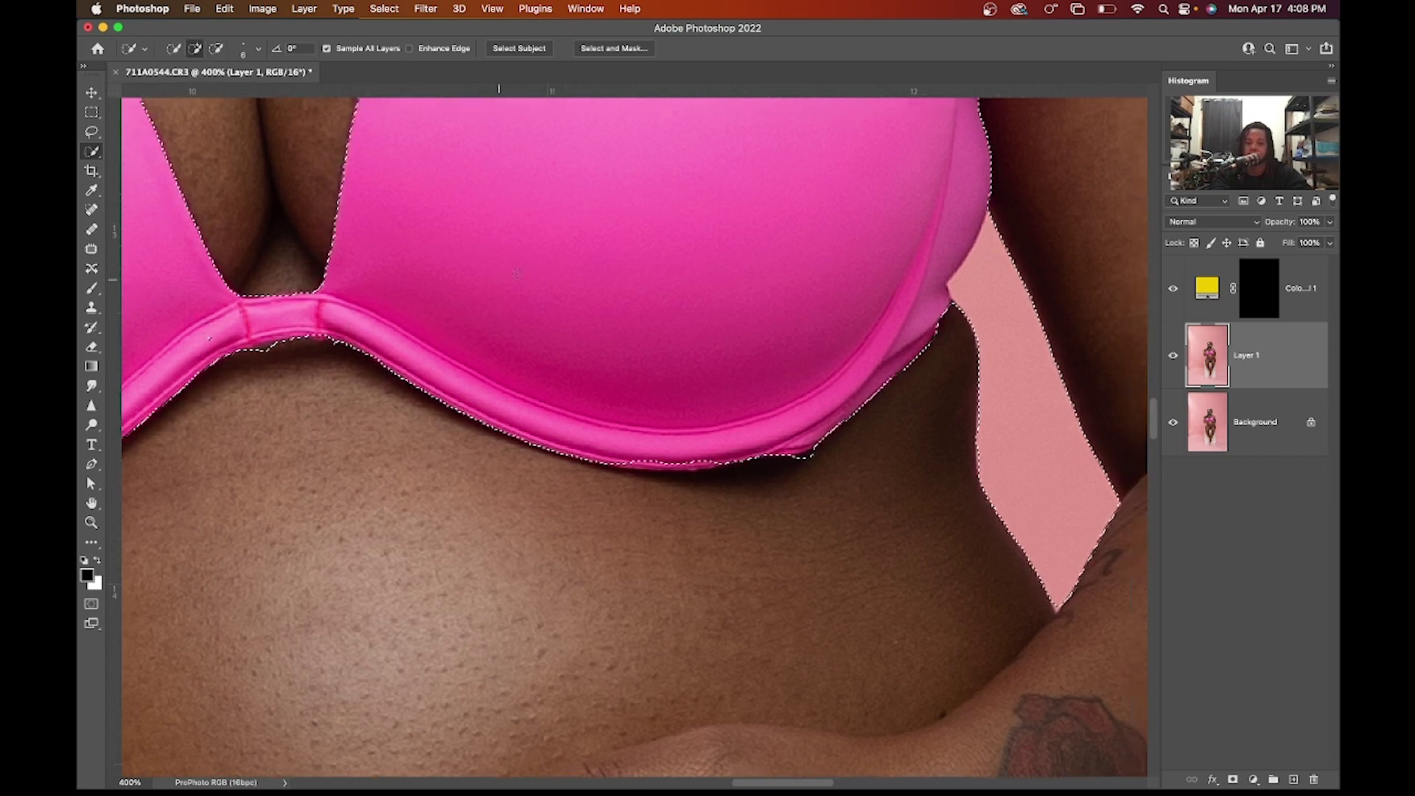
pyautogui.hscroll(5, 516, 273)
pyautogui.scroll(4, 516, 274)
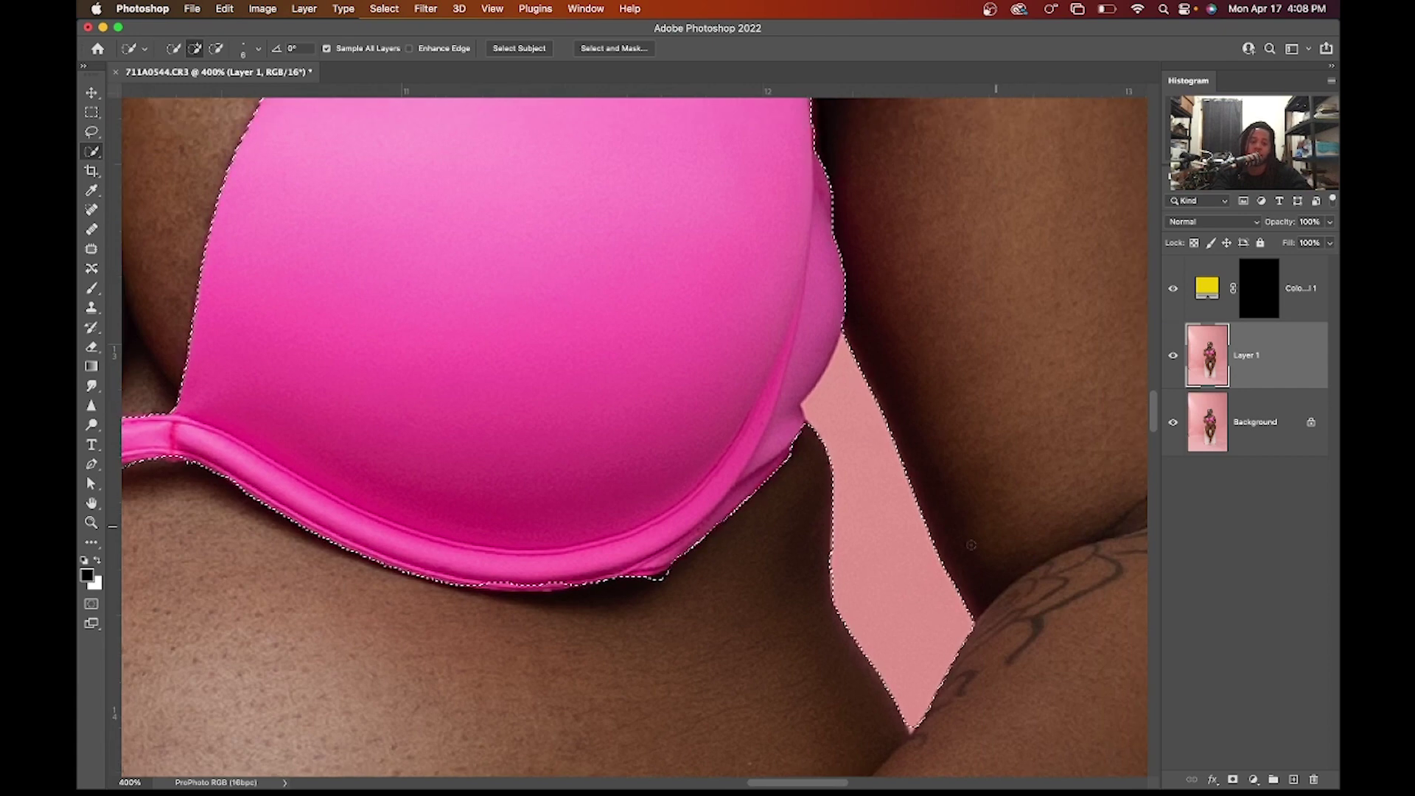
pyautogui.click(215, 48)
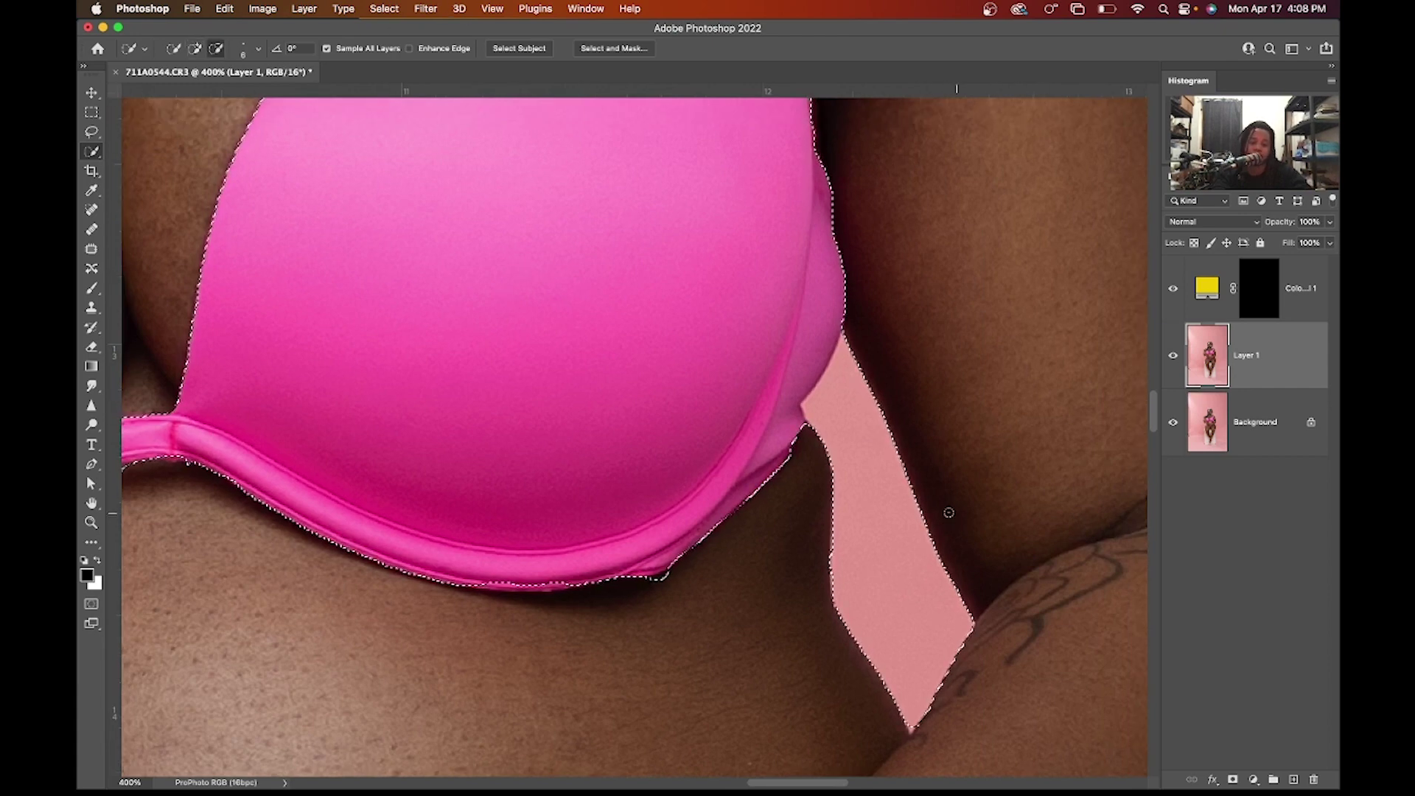
pyautogui.moveTo(948, 512)
pyautogui.mouseDown()
pyautogui.moveTo(815, 728)
pyautogui.moveTo(989, 582)
pyautogui.mouseUp()
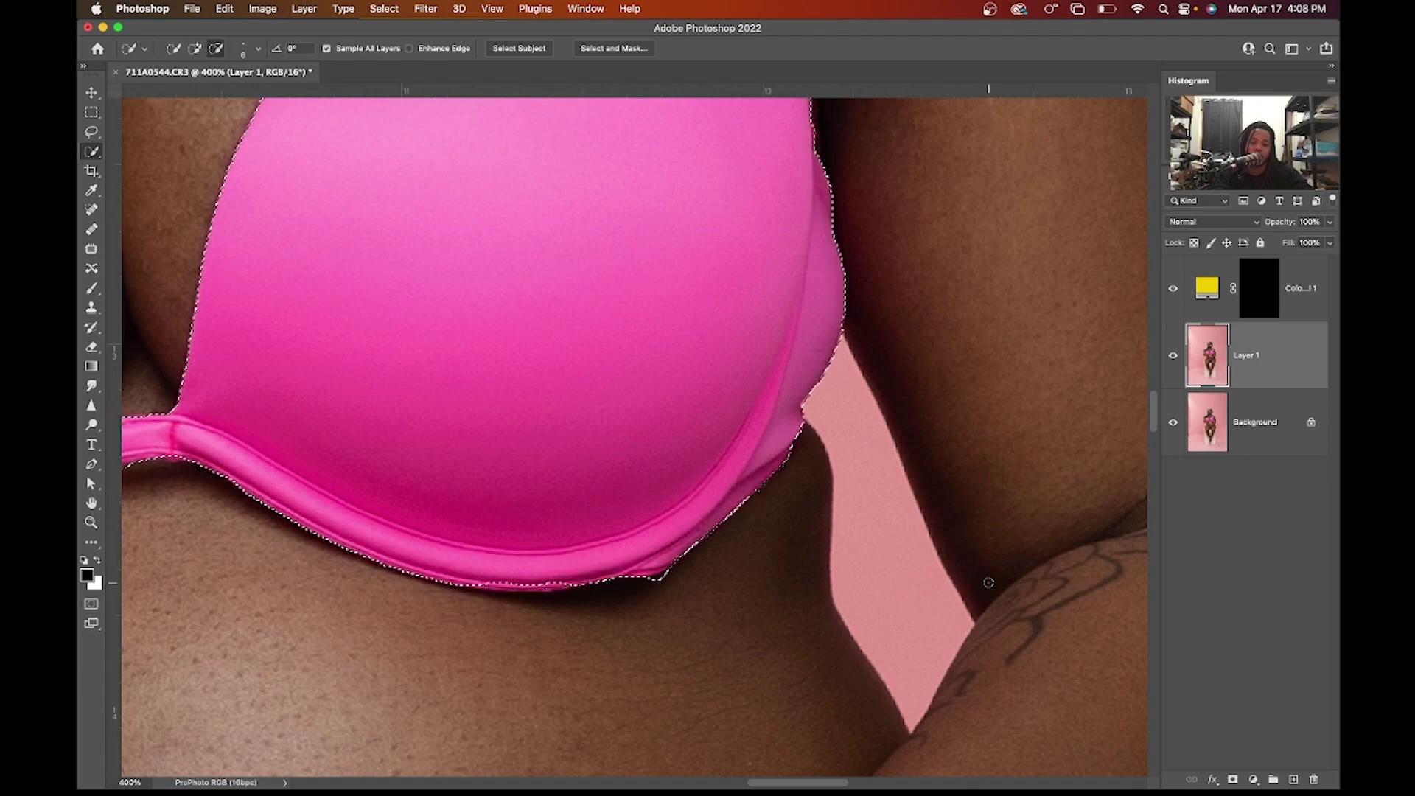
# Step: Add the missed notch at the outer lower corner of the raised arm's cup to the selection and subtract the spill onto the background beside it
pyautogui.scroll(13, 693, 460)
pyautogui.hscroll(-3, 693, 459)
pyautogui.scroll(8, 693, 459)
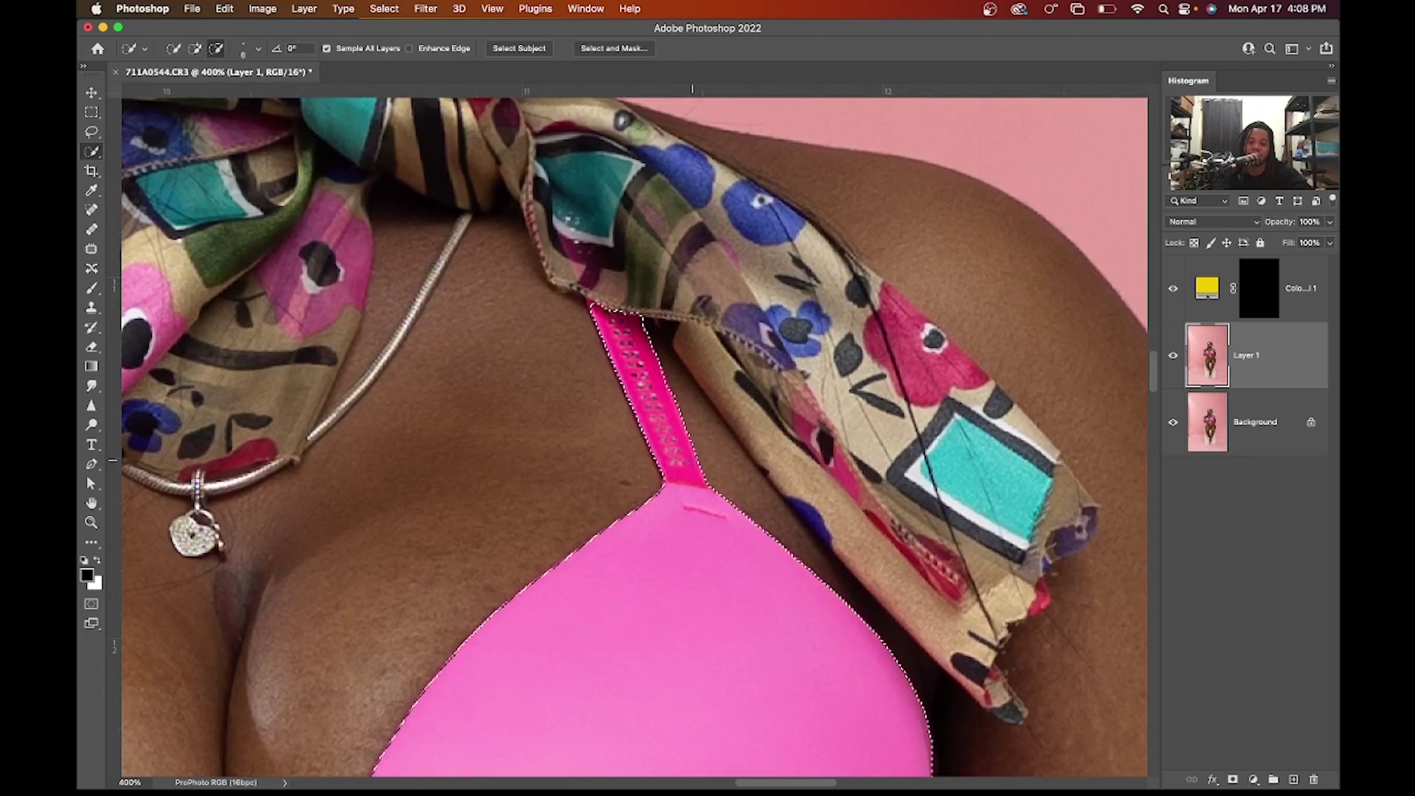
pyautogui.scroll(-12, 692, 460)
pyautogui.hscroll(-13, 693, 459)
pyautogui.hscroll(-5, 583, 737)
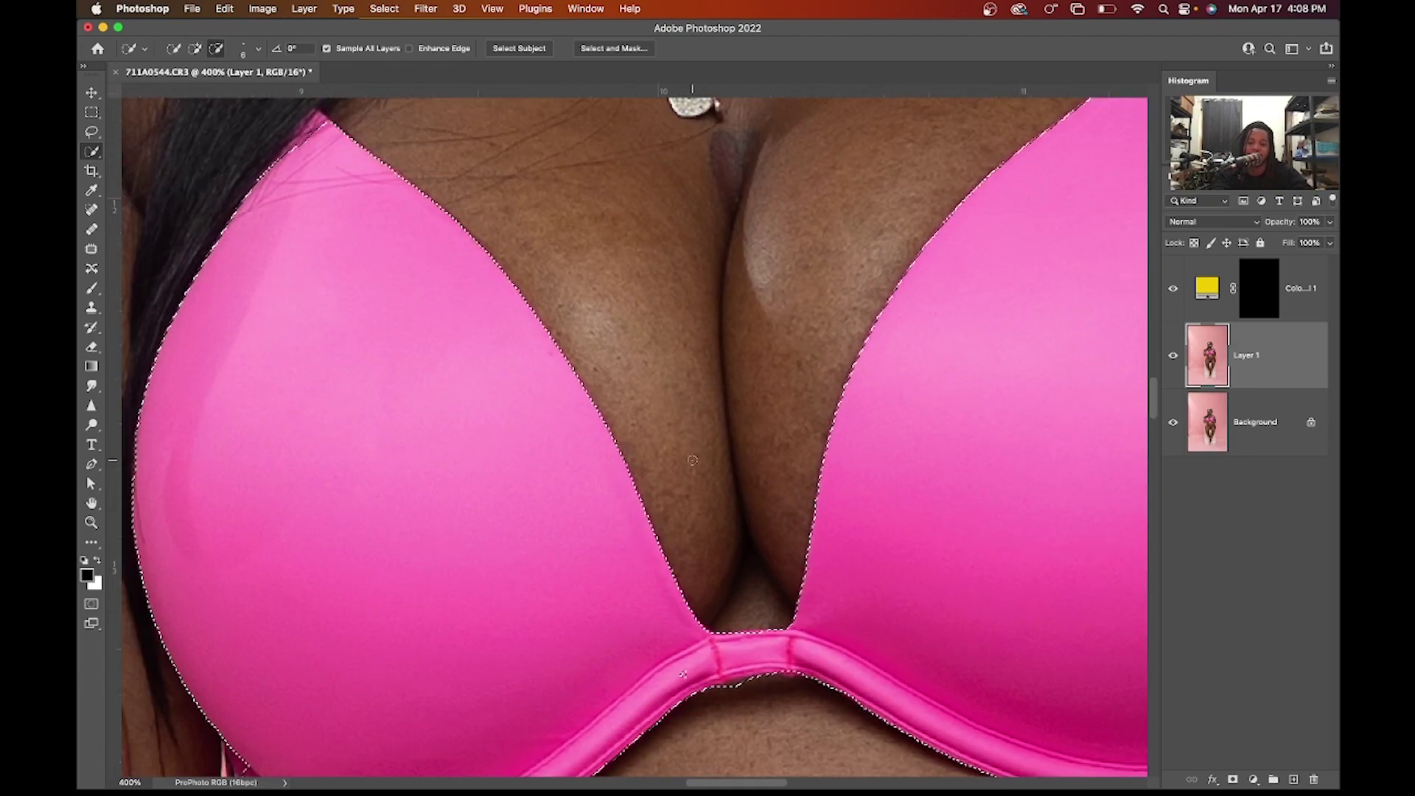
pyautogui.scroll(-6, 664, 641)
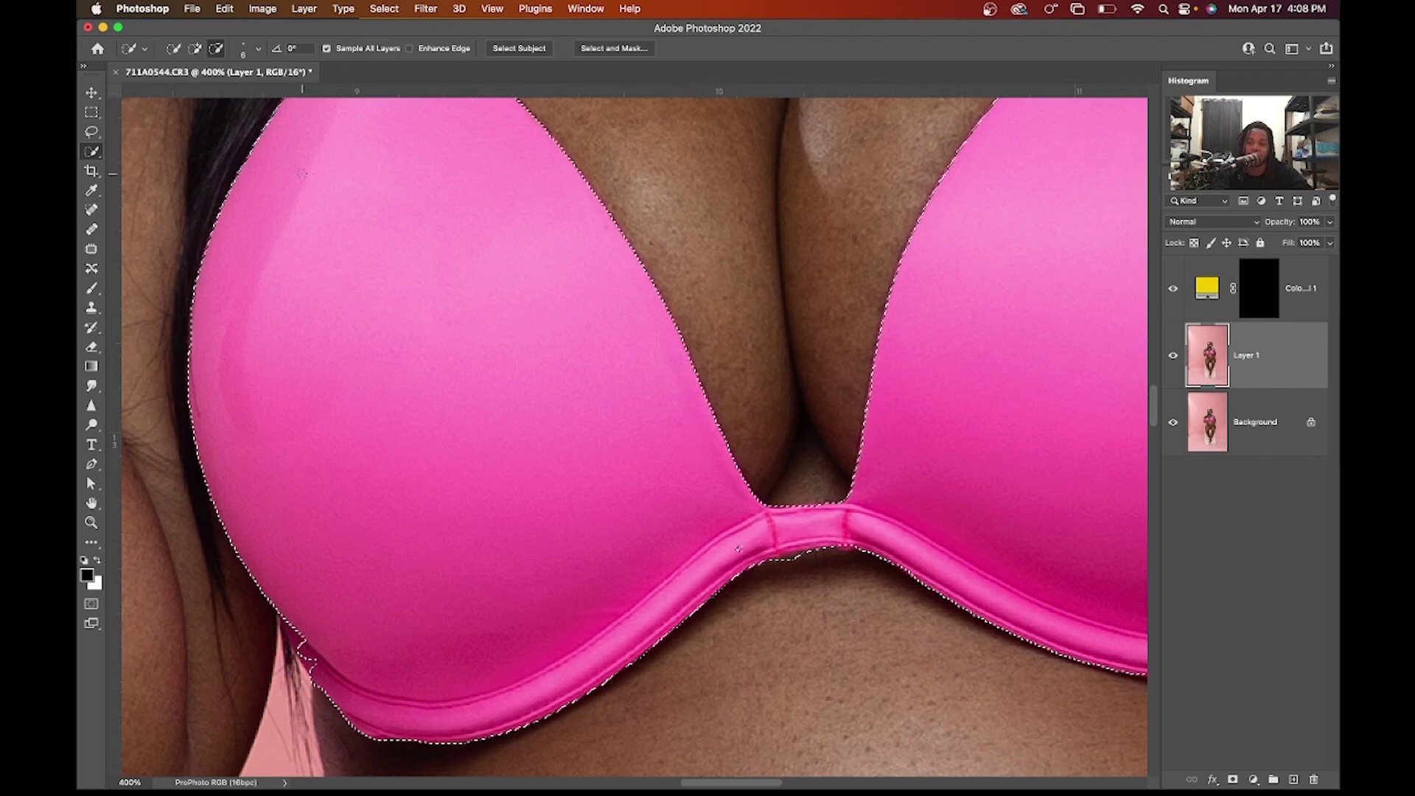
pyautogui.click(196, 49)
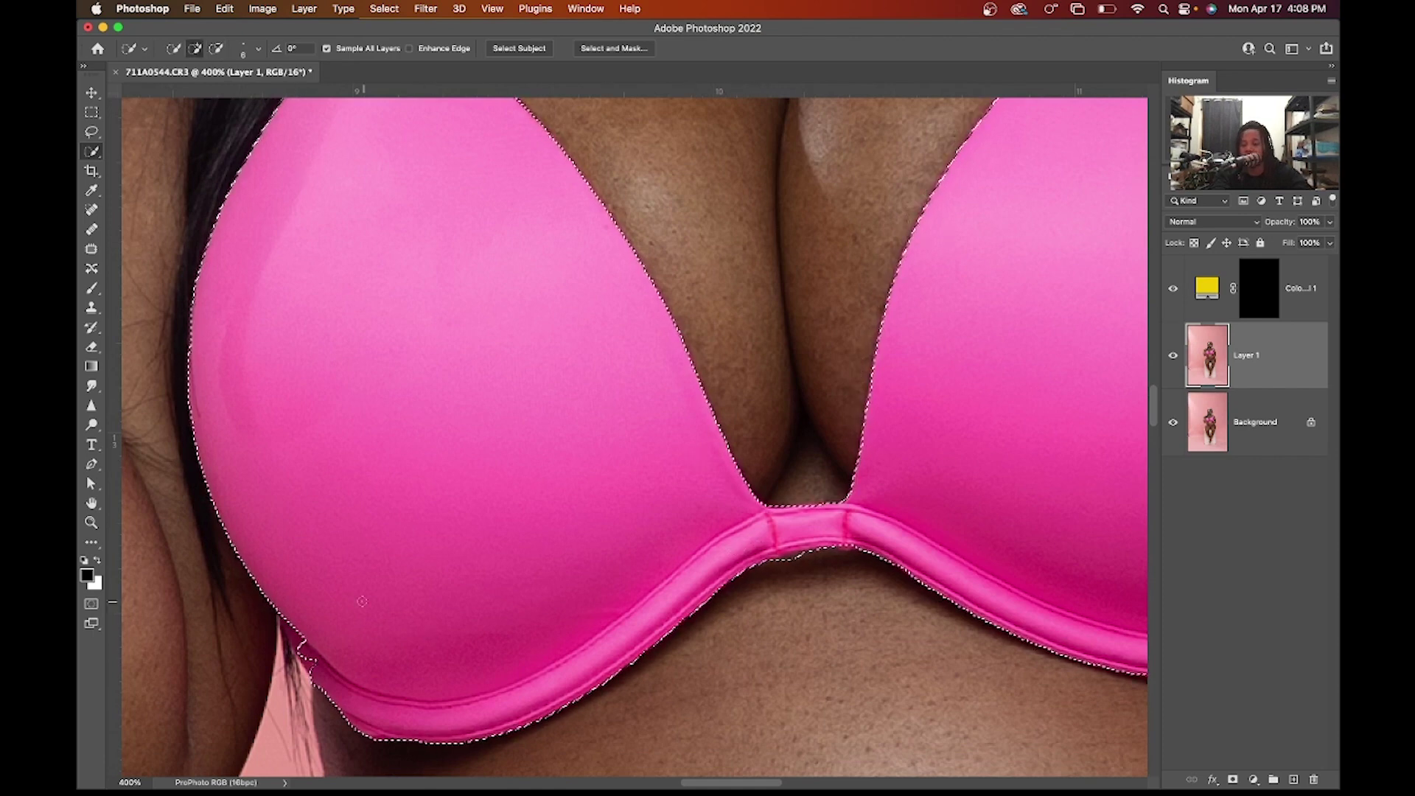
pyautogui.moveTo(290, 630); pyautogui.dragTo(318, 666)
pyautogui.press('alt')
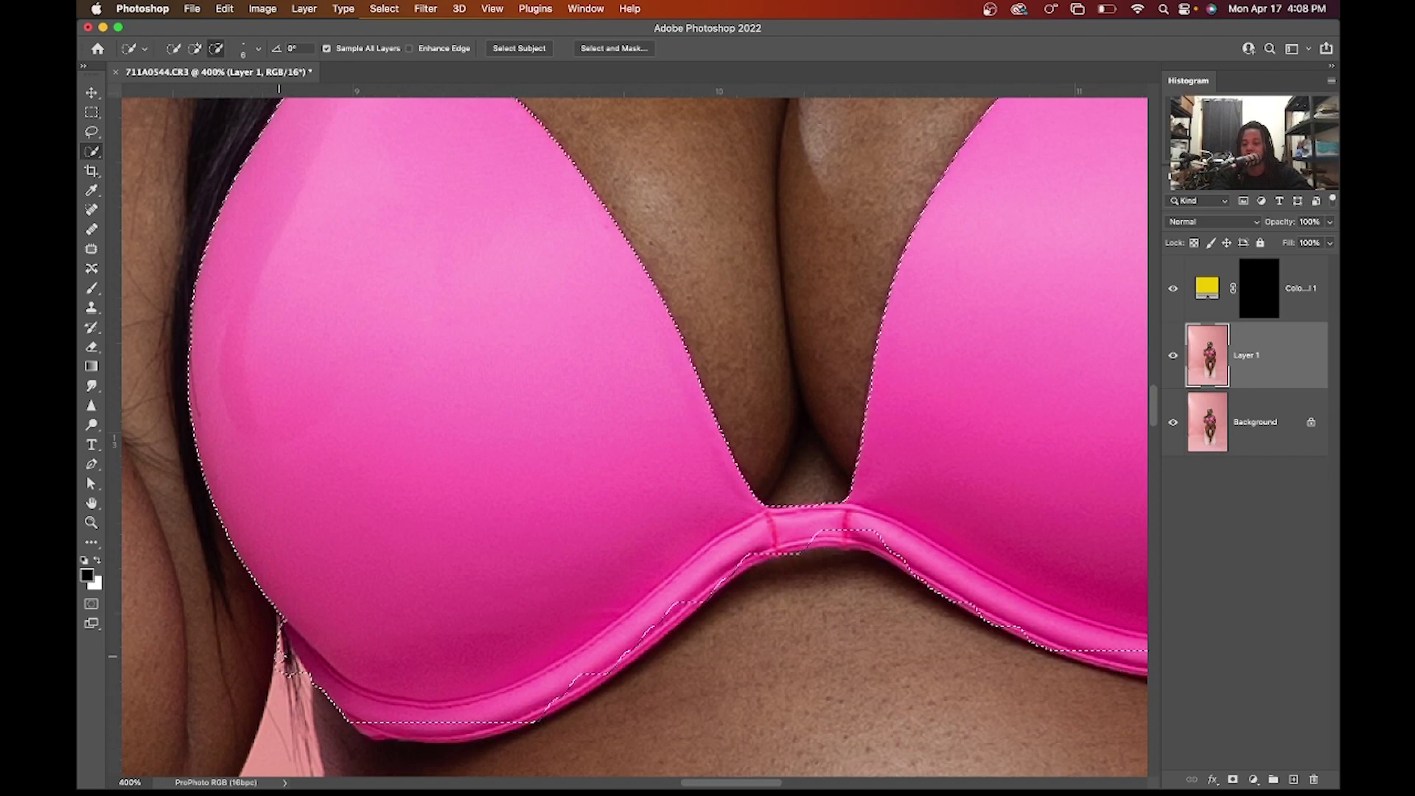
pyautogui.keyDown('alt'); pyautogui.moveTo(286, 672); pyautogui.dragTo(273, 640); pyautogui.keyUp('alt')
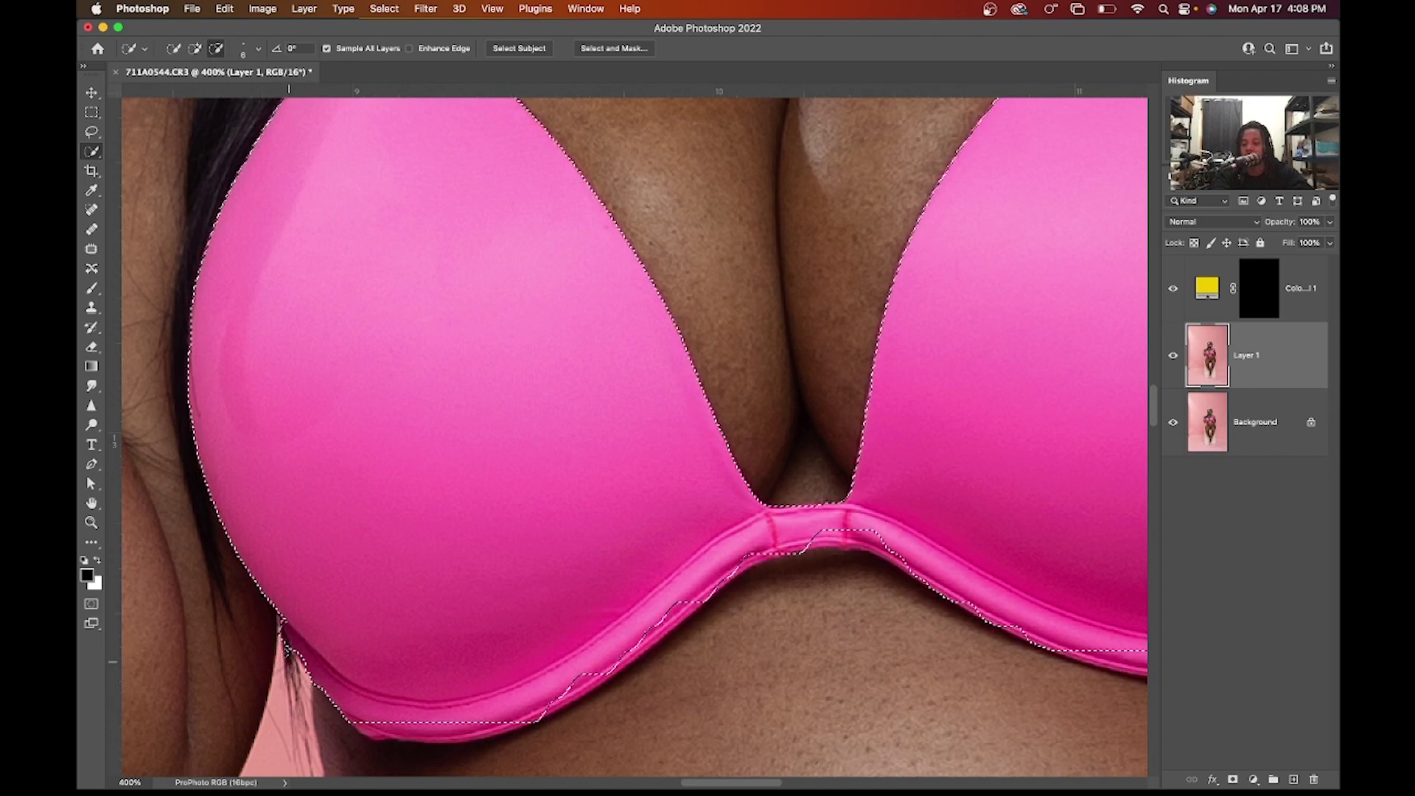
# Step: Paint white with the Brush on the yellow fill layer's mask across the selected bikini top and its visible shoulder strap
pyautogui.scroll(5, 352, 586)
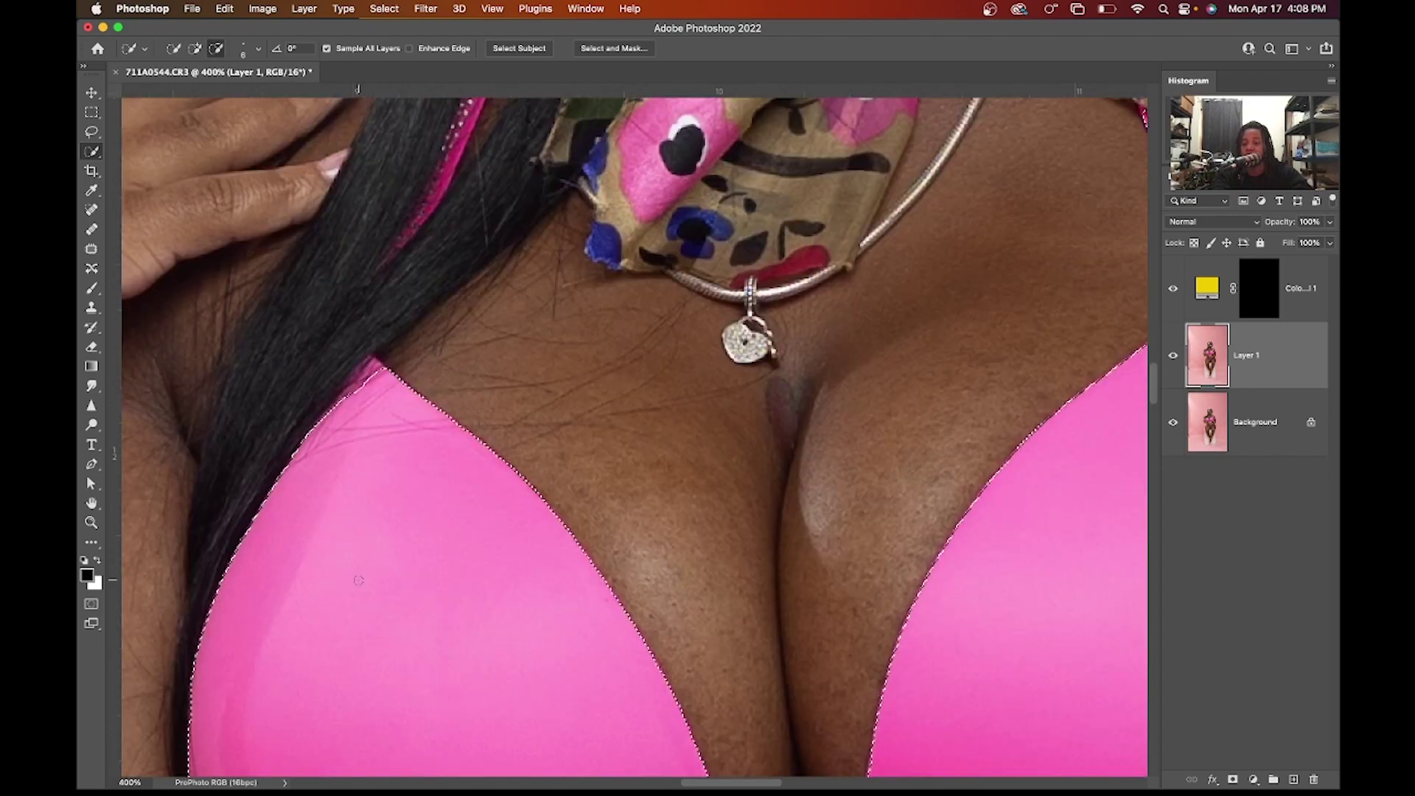
pyautogui.scroll(6, 359, 580)
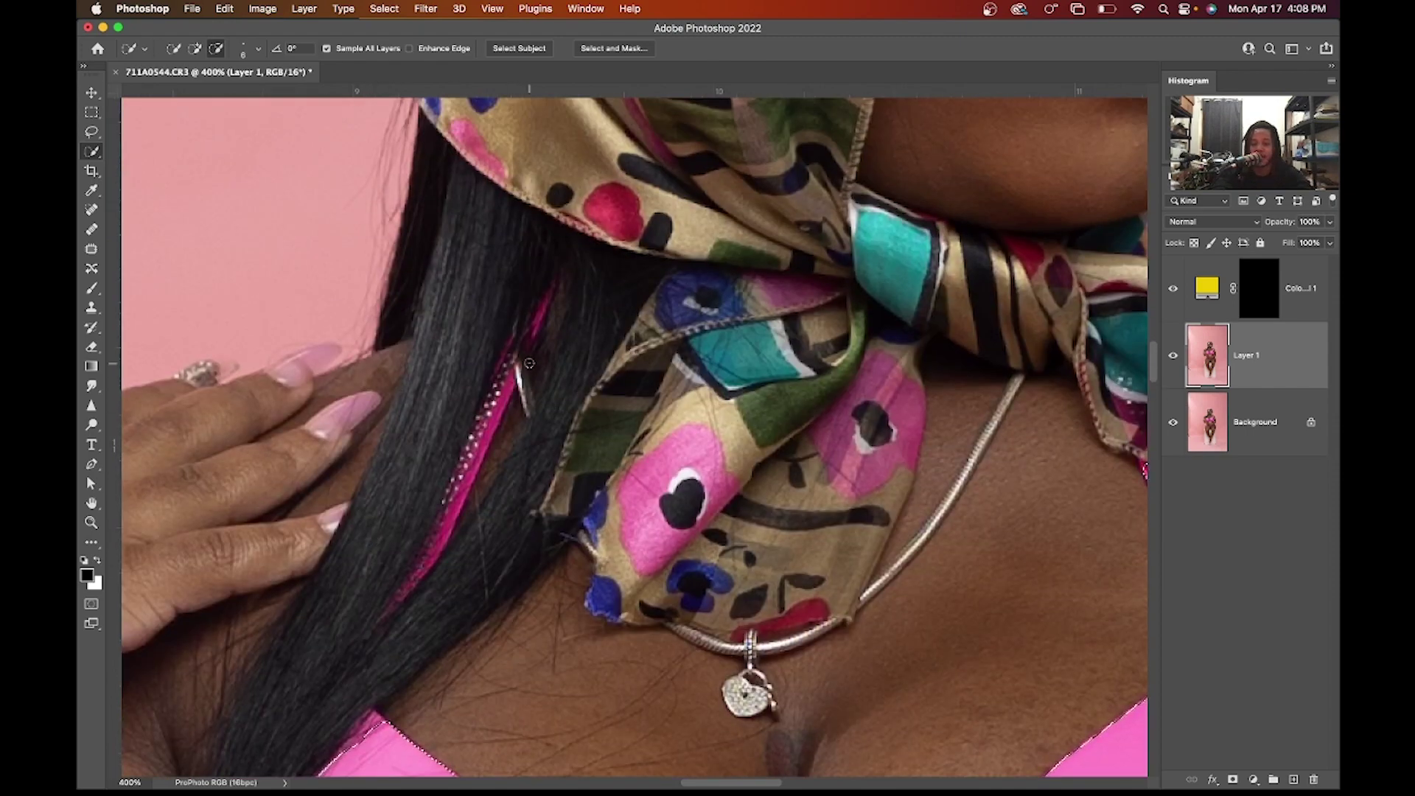
pyautogui.press('super+minus')
pyautogui.press('super+minus')
pyautogui.press('super+minus')
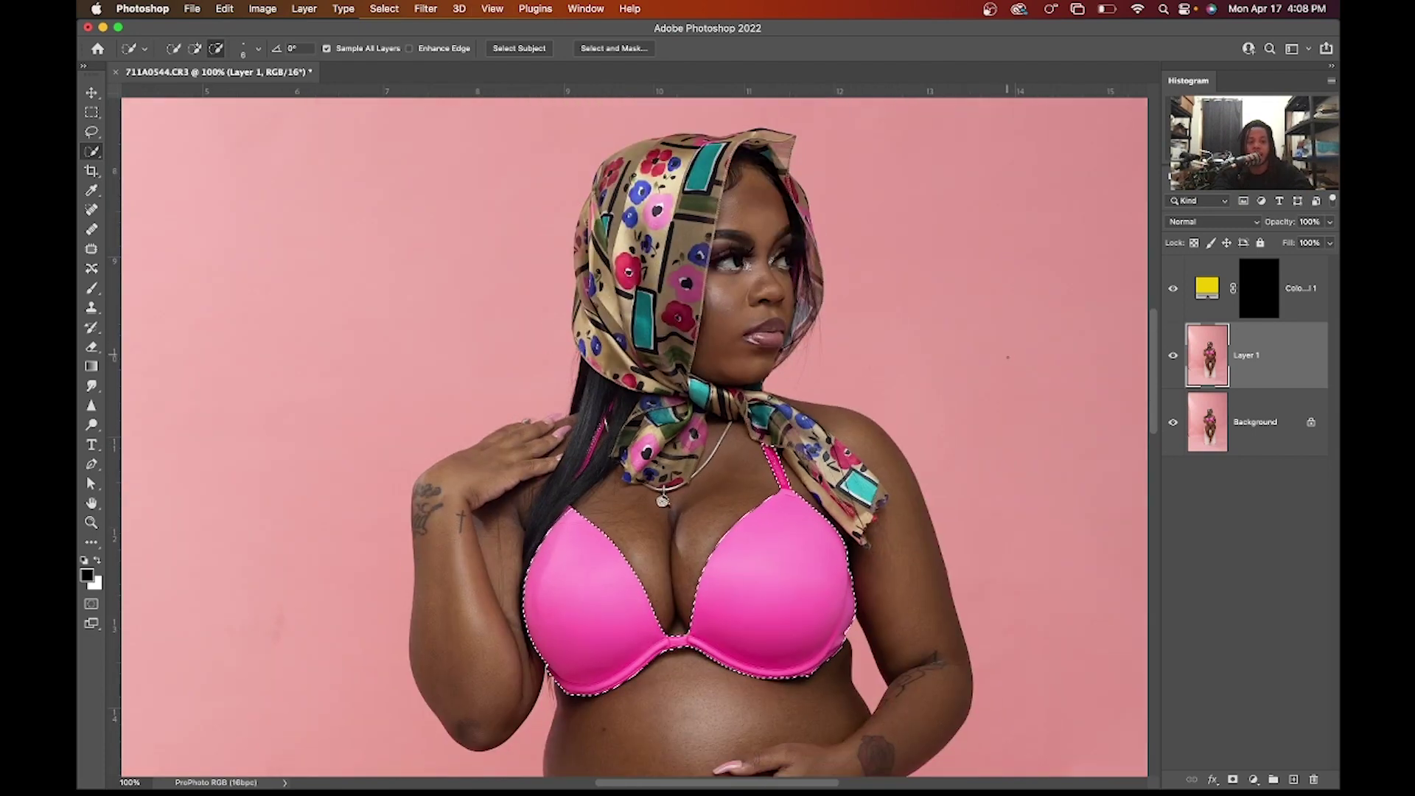
pyautogui.click(1255, 310)
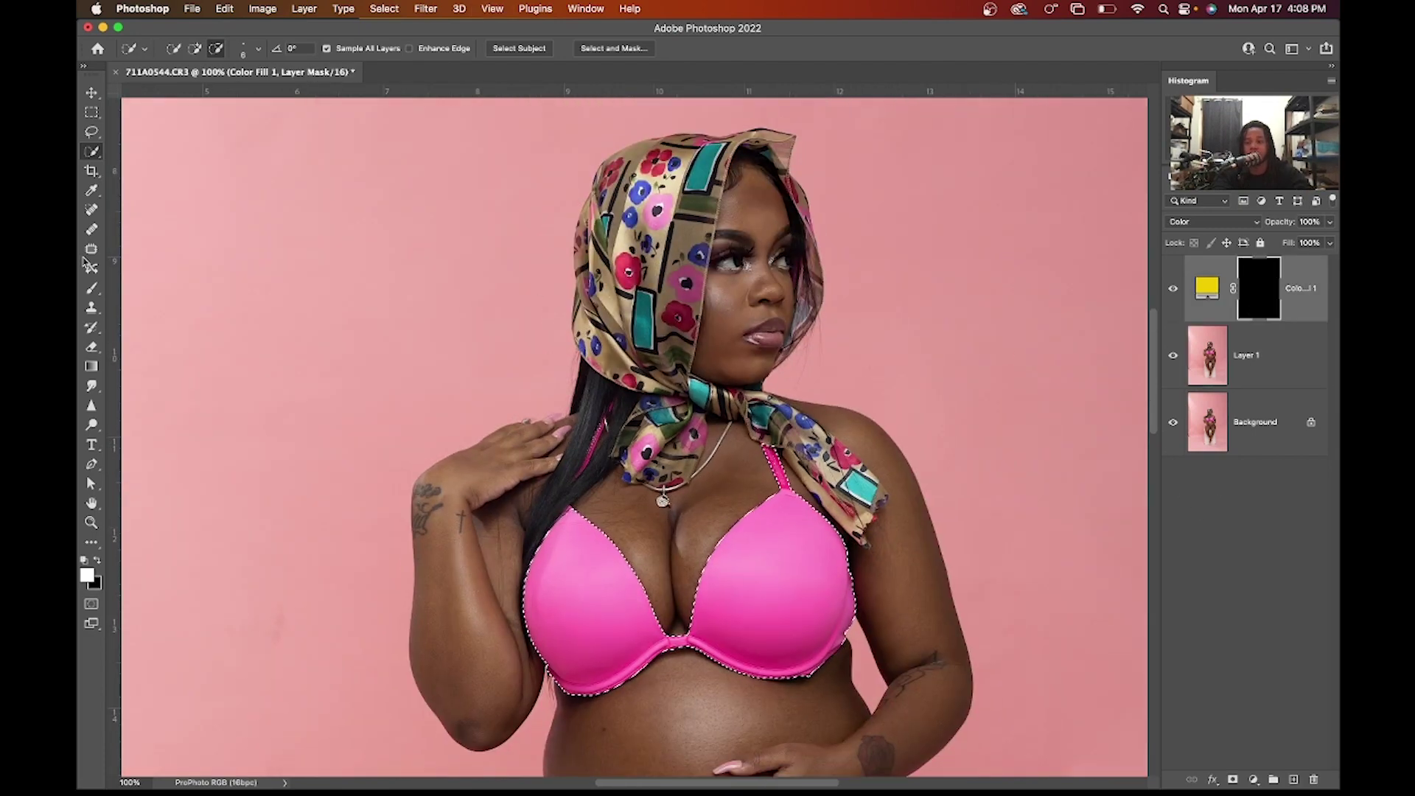
pyautogui.click(92, 287)
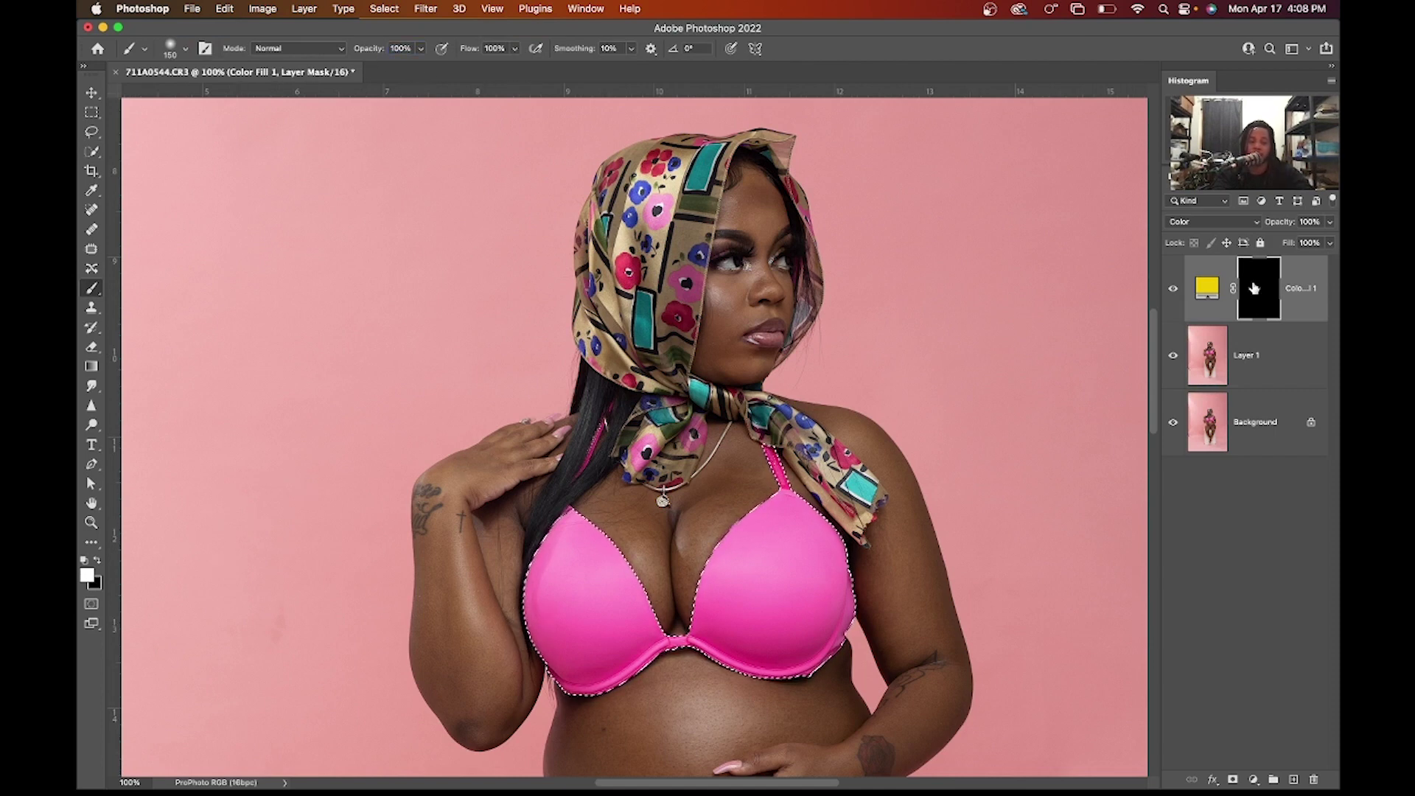
pyautogui.moveTo(578, 534)
pyautogui.mouseDown()
pyautogui.moveTo(568, 528)
pyautogui.moveTo(549, 623)
pyautogui.moveTo(542, 575)
pyautogui.moveTo(571, 649)
pyautogui.moveTo(597, 619)
pyautogui.moveTo(704, 590)
pyautogui.moveTo(719, 720)
pyautogui.mouseUp()
pyautogui.moveTo(745, 634)
pyautogui.mouseDown()
pyautogui.moveTo(774, 508)
pyautogui.moveTo(796, 487)
pyautogui.moveTo(832, 619)
pyautogui.moveTo(803, 634)
pyautogui.moveTo(829, 645)
pyautogui.mouseUp()
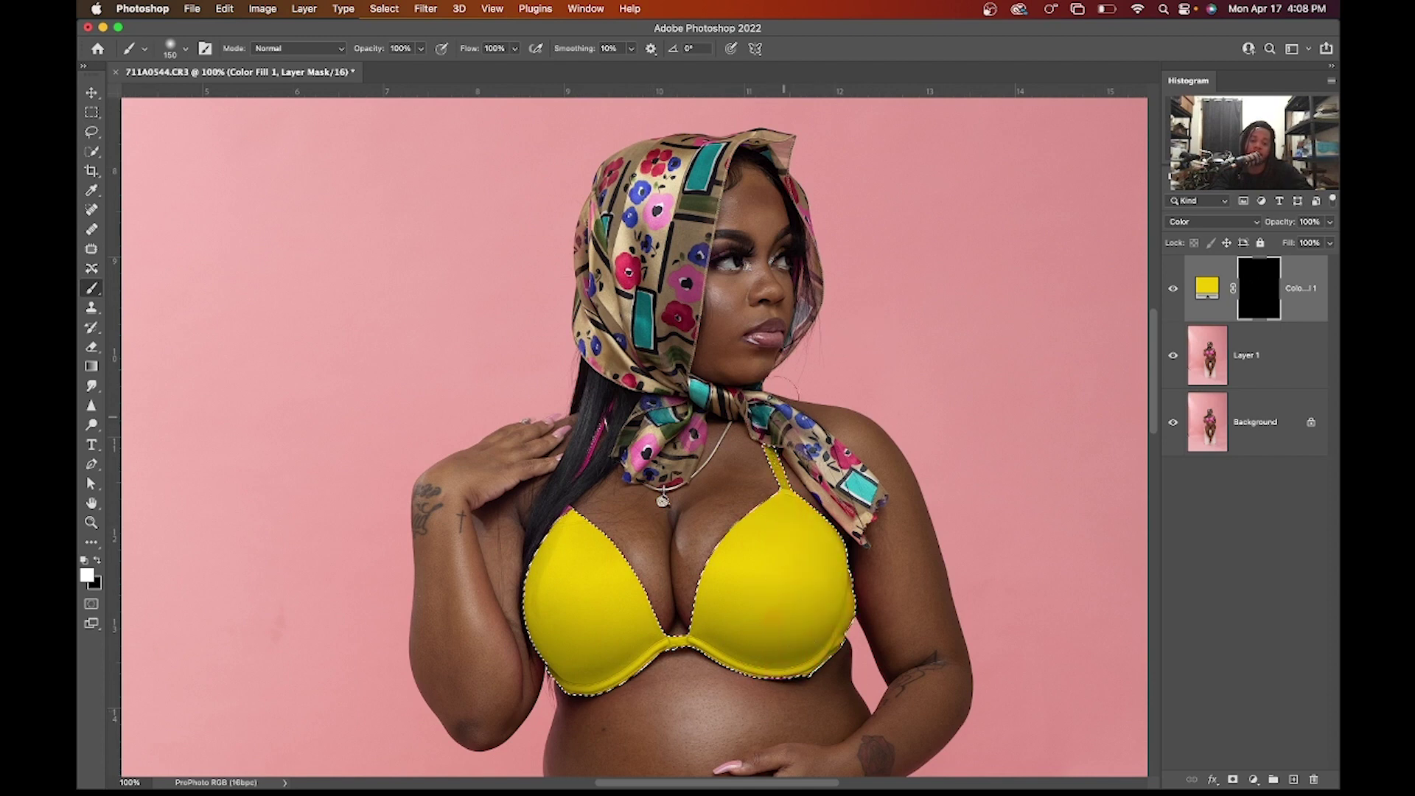
# Step: Paint the selected bikini bottom white on the fill layer's mask from hip to hip and deselect
pyautogui.scroll(-6, 582, 567)
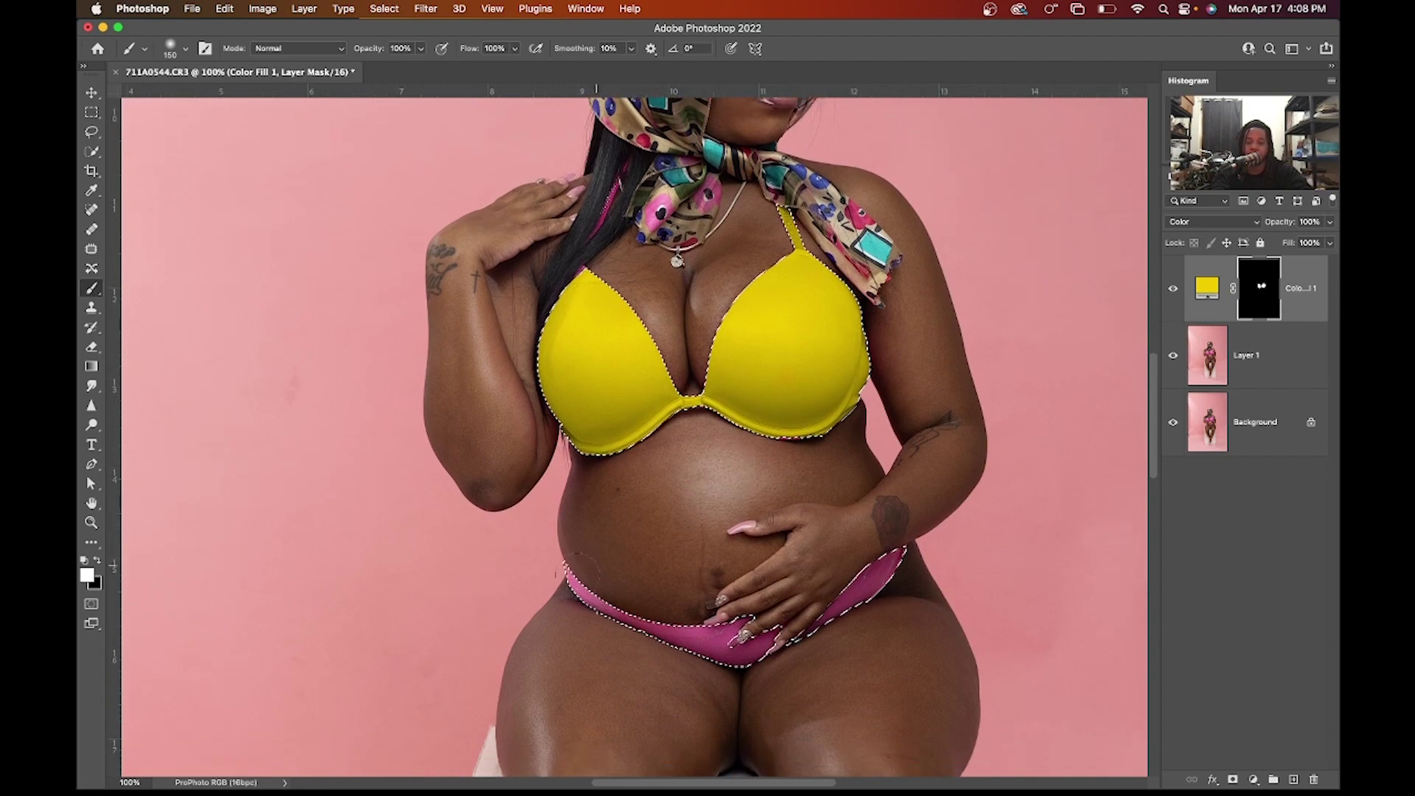
pyautogui.moveTo(571, 582)
pyautogui.mouseDown()
pyautogui.moveTo(610, 605)
pyautogui.moveTo(695, 626)
pyautogui.moveTo(748, 620)
pyautogui.moveTo(696, 685)
pyautogui.moveTo(883, 557)
pyautogui.moveTo(833, 601)
pyautogui.mouseUp()
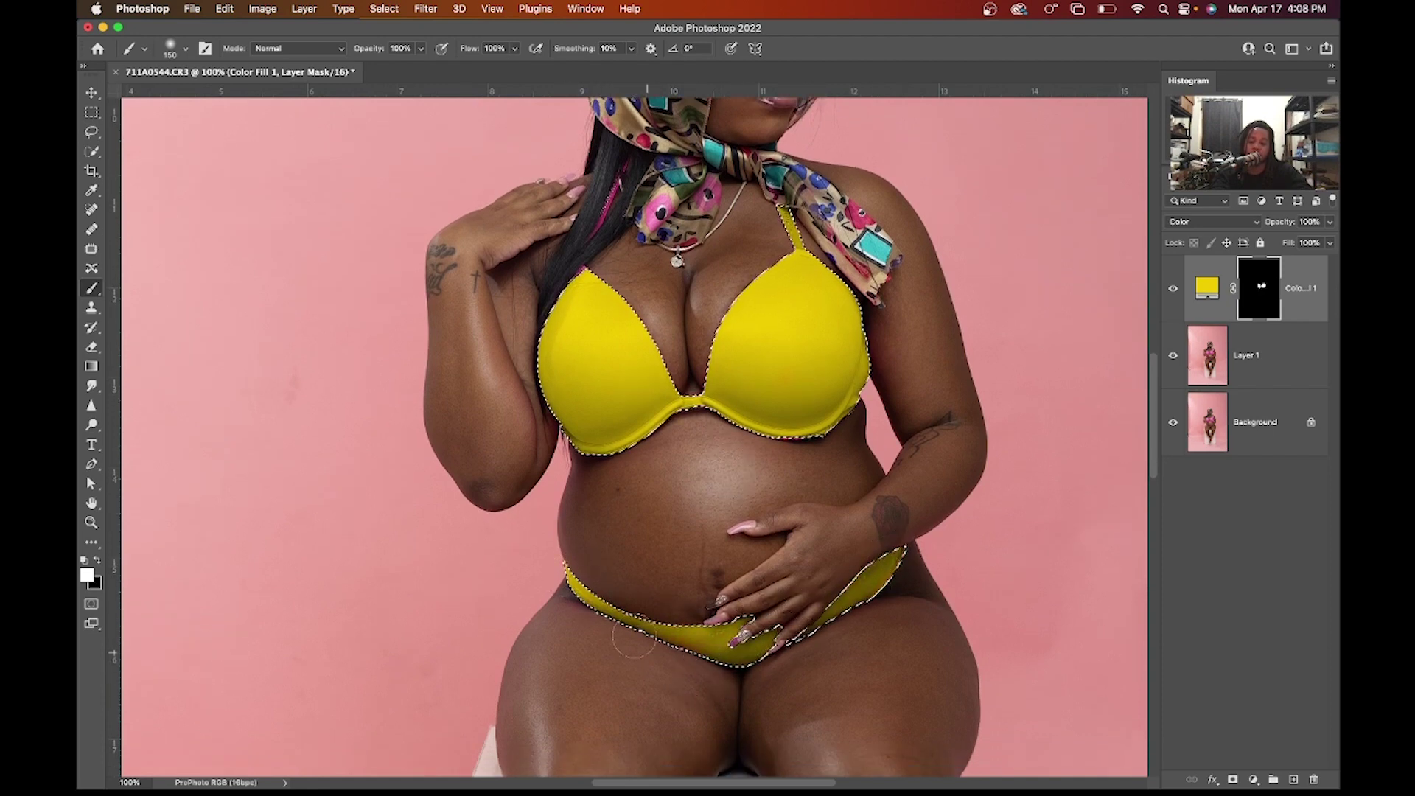
pyautogui.moveTo(634, 637)
pyautogui.mouseDown()
pyautogui.moveTo(870, 584)
pyautogui.moveTo(906, 558)
pyautogui.mouseUp()
pyautogui.press('super+d')
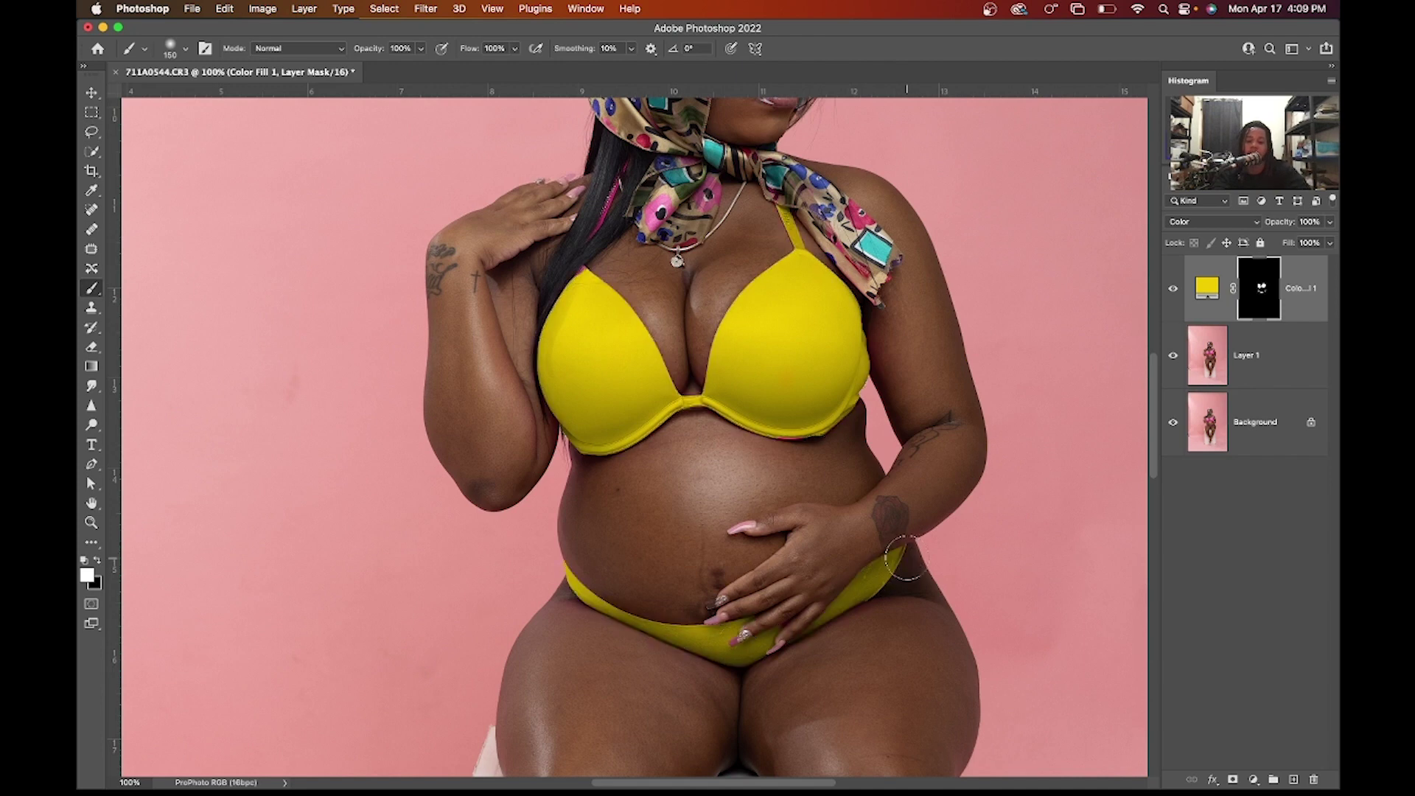
# Step: With a much smaller brush, paint the leftover pink on the underband below the lowered arm's cup and beneath the center bridge into the mask
pyautogui.scroll(10, 907, 558)
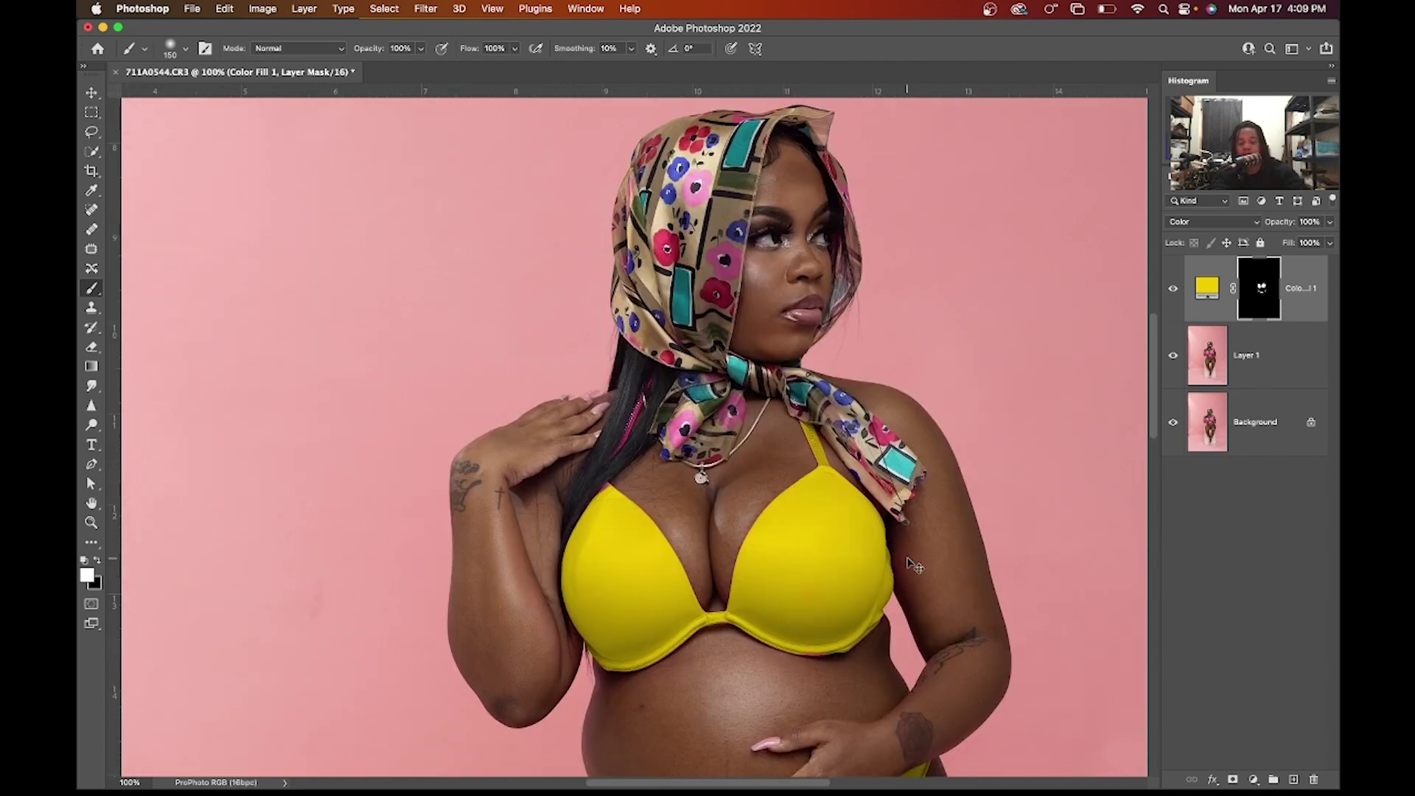
pyautogui.press('super+equal')
pyautogui.press('super+equal')
pyautogui.press('super+equal')
pyautogui.scroll(-12, 907, 558)
pyautogui.hscroll(15, 906, 558)
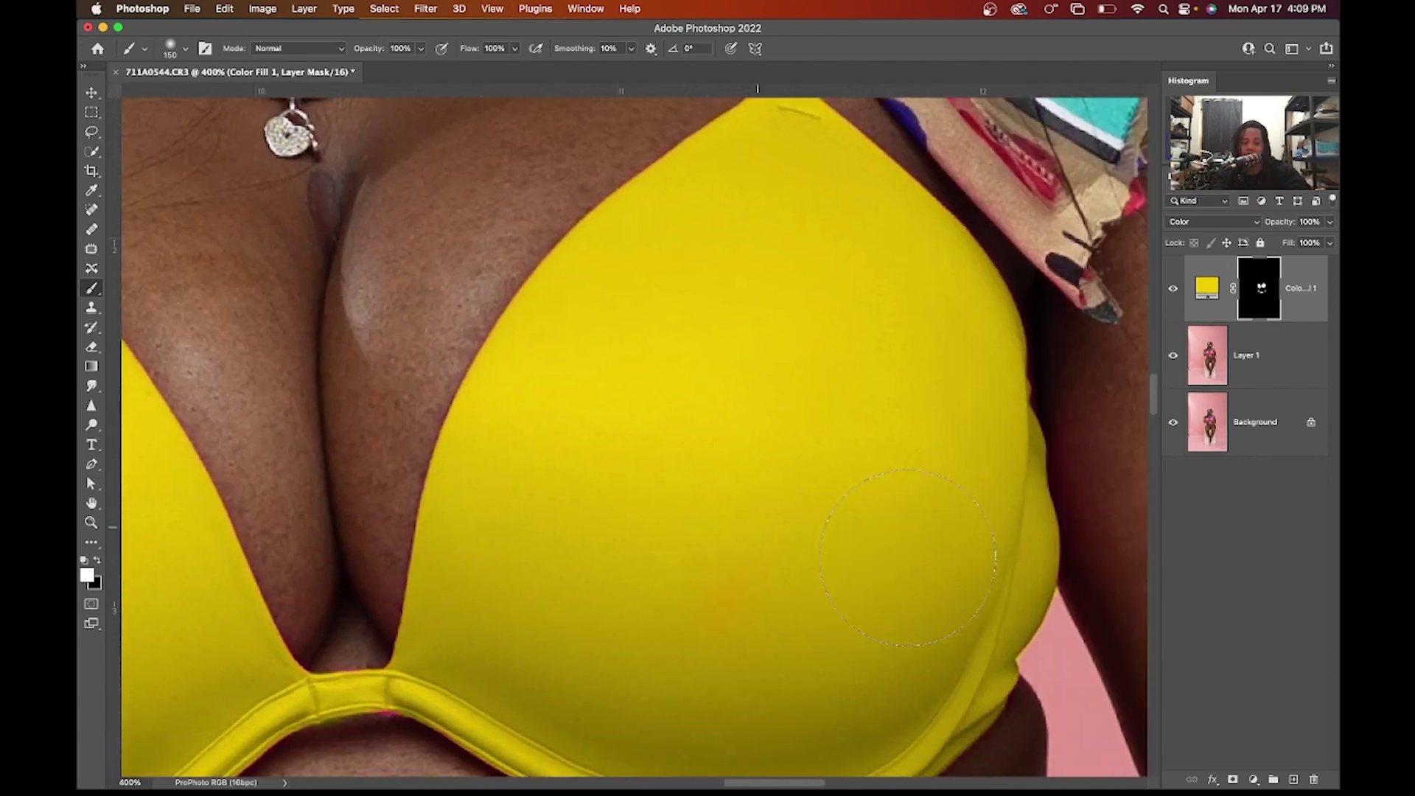
pyautogui.press('[')
pyautogui.press('[')
pyautogui.press('[')
pyautogui.press('[')
pyautogui.press('[')
pyautogui.press('[')
pyautogui.press('[')
pyautogui.press('[')
pyautogui.press('[')
pyautogui.press('[')
pyautogui.press('[')
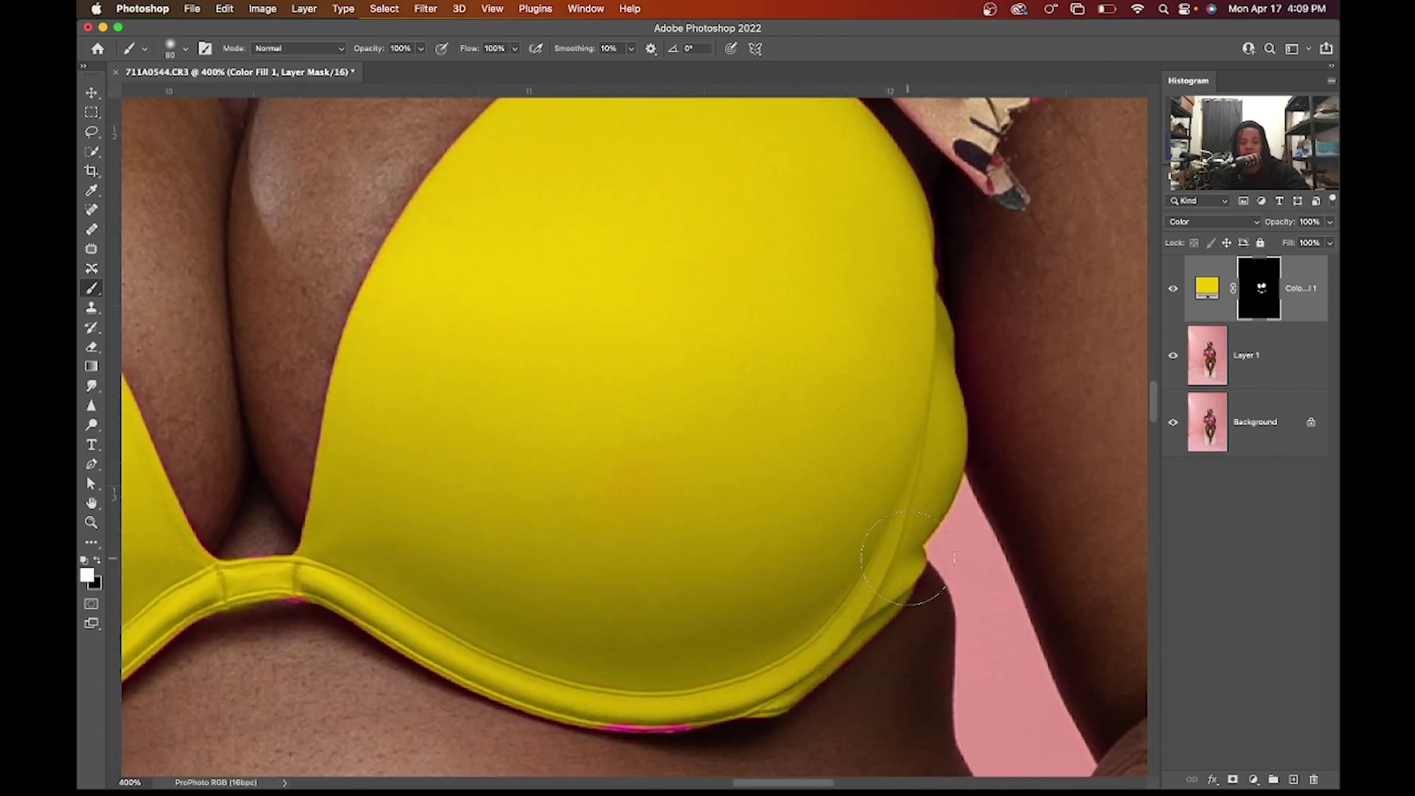
pyautogui.press('[')
pyautogui.press('[')
pyautogui.press('[')
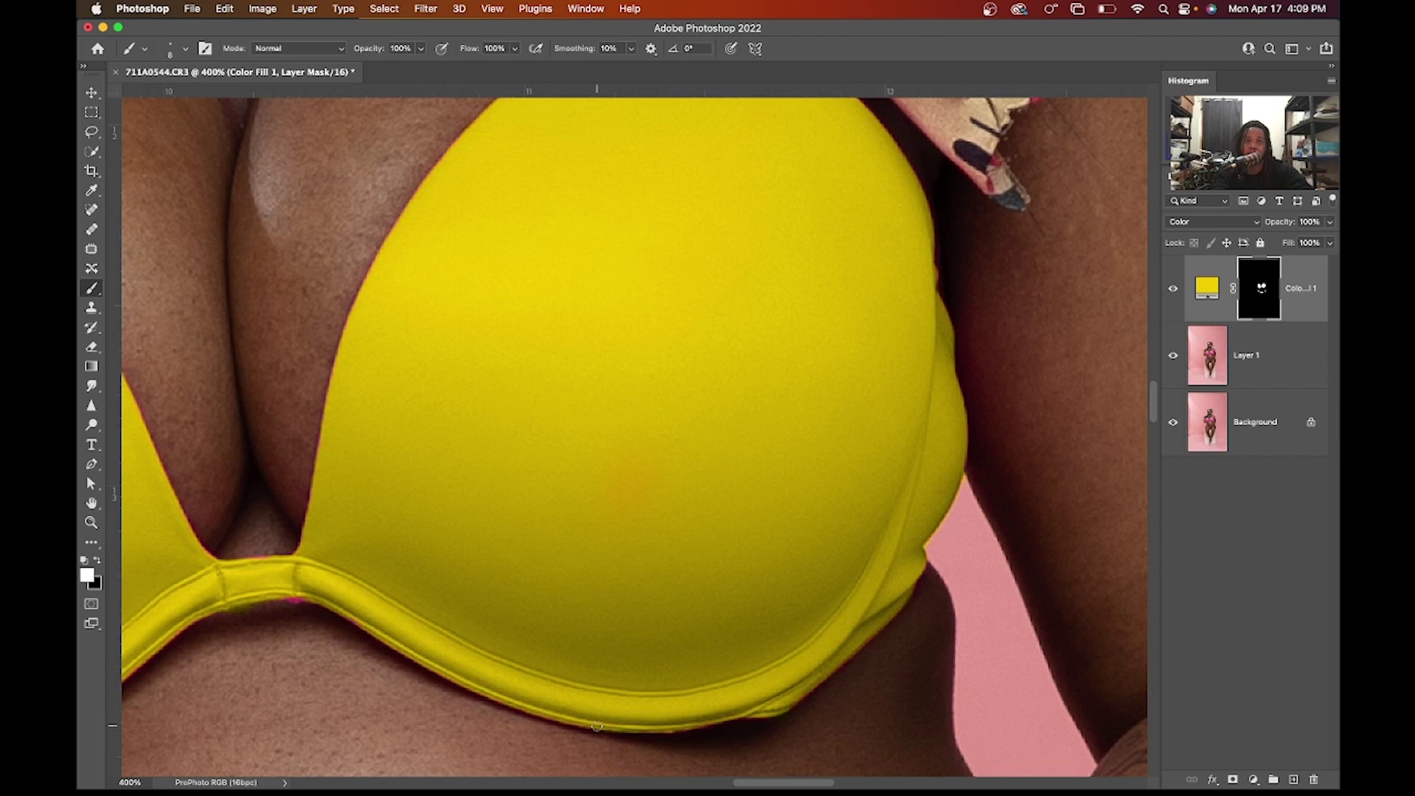
pyautogui.hscroll(-2, 597, 726)
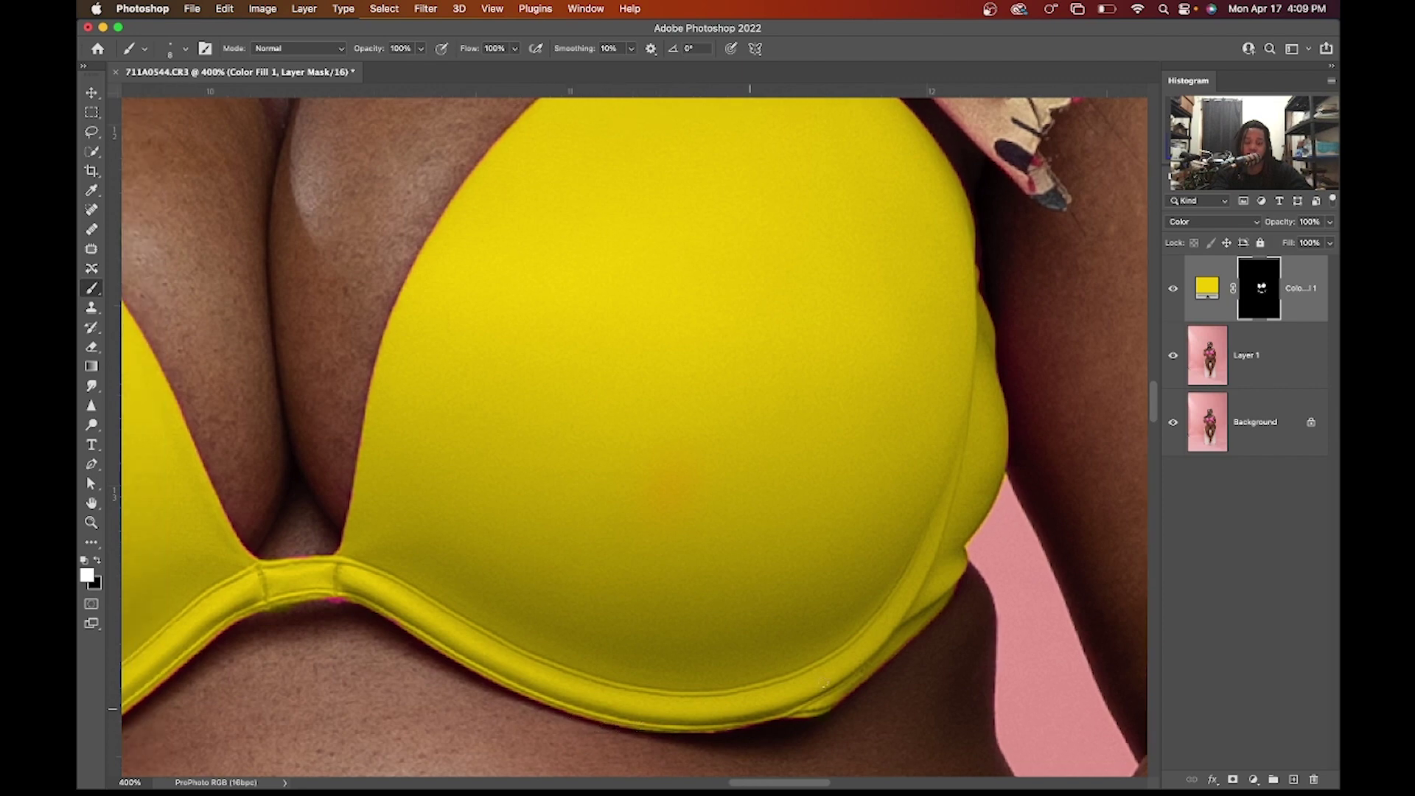
pyautogui.hscroll(-5, 457, 667)
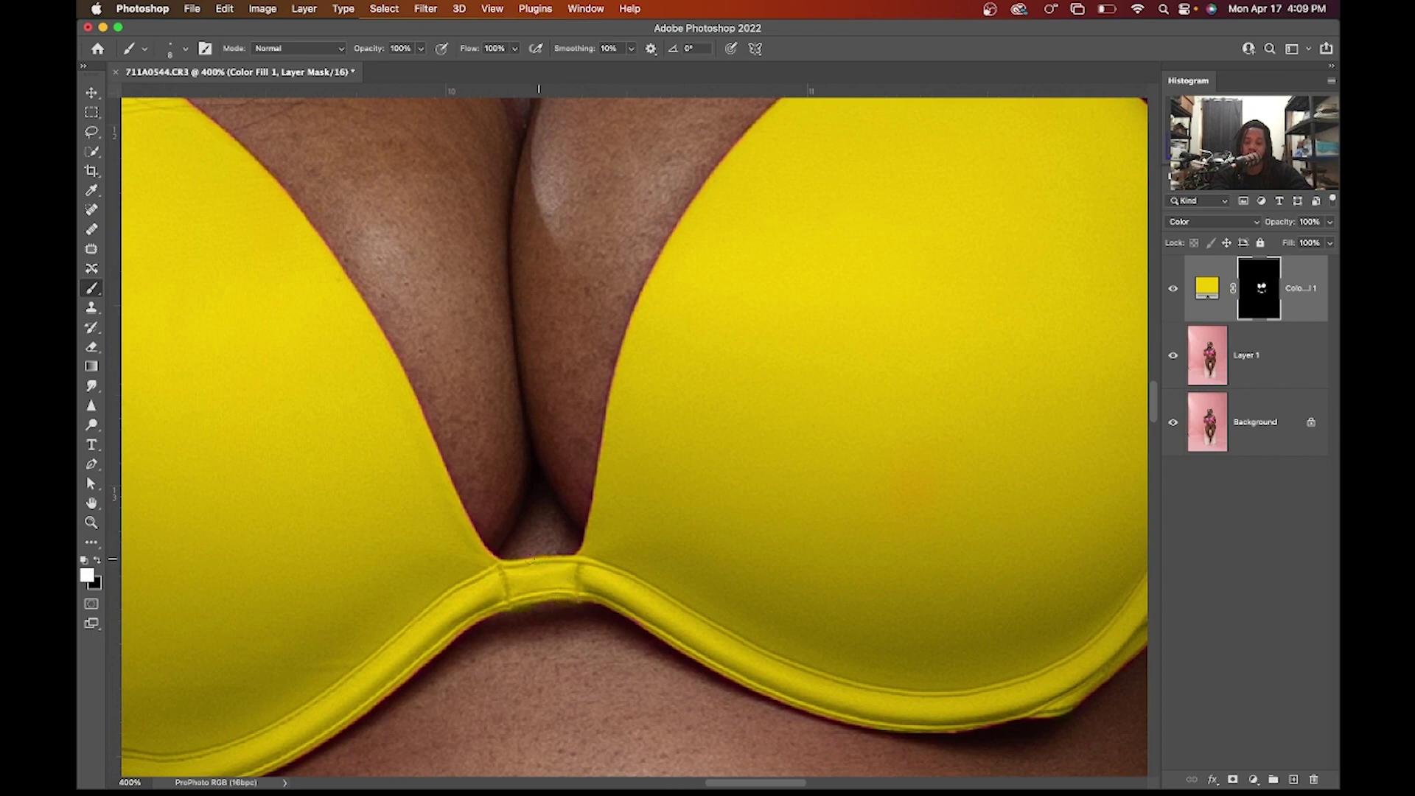
# Step: Paint the studded pink strap showing between the strands of hair into the yellow fill layer's mask
pyautogui.hscroll(-7, 531, 559)
pyautogui.scroll(3, 516, 442)
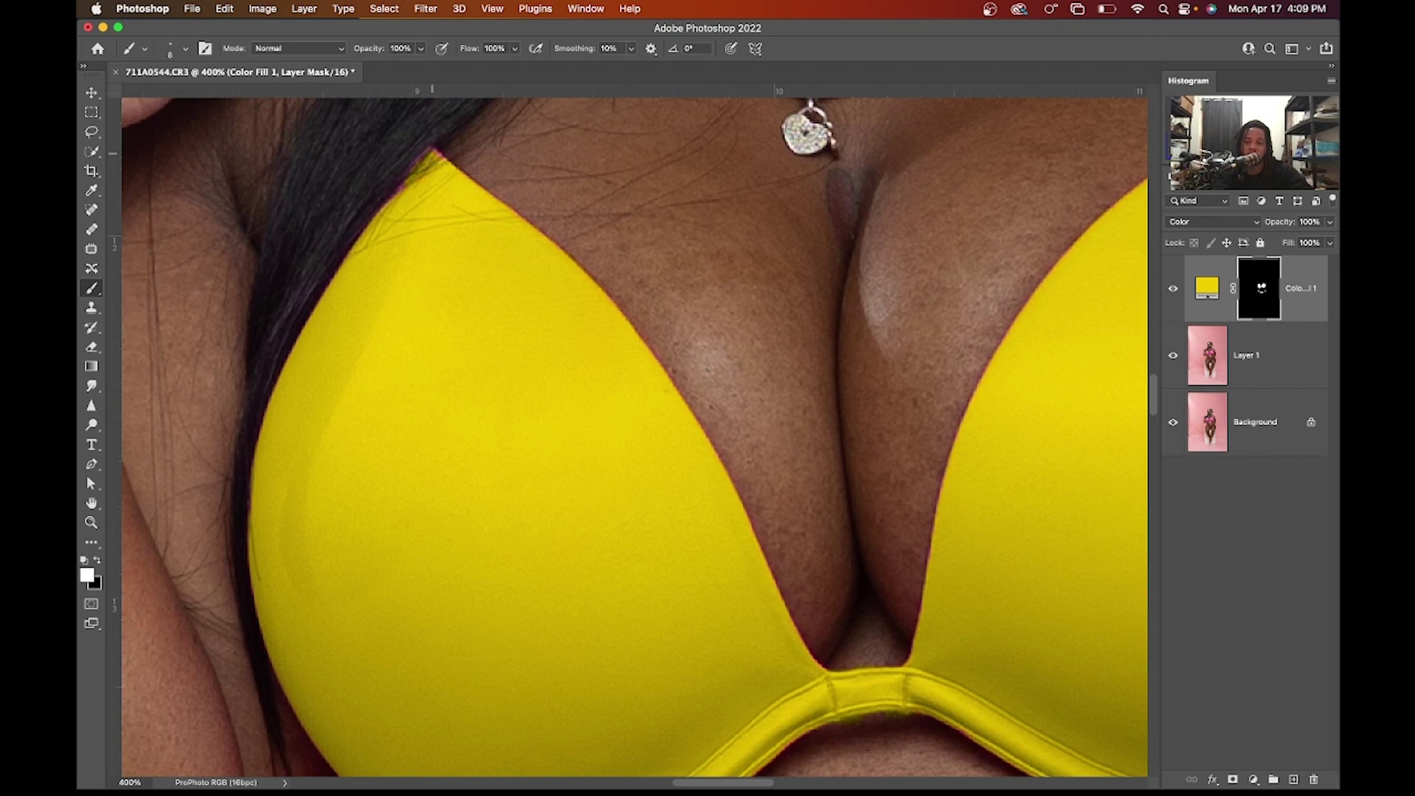
pyautogui.scroll(12, 471, 138)
pyautogui.hscroll(-4, 470, 139)
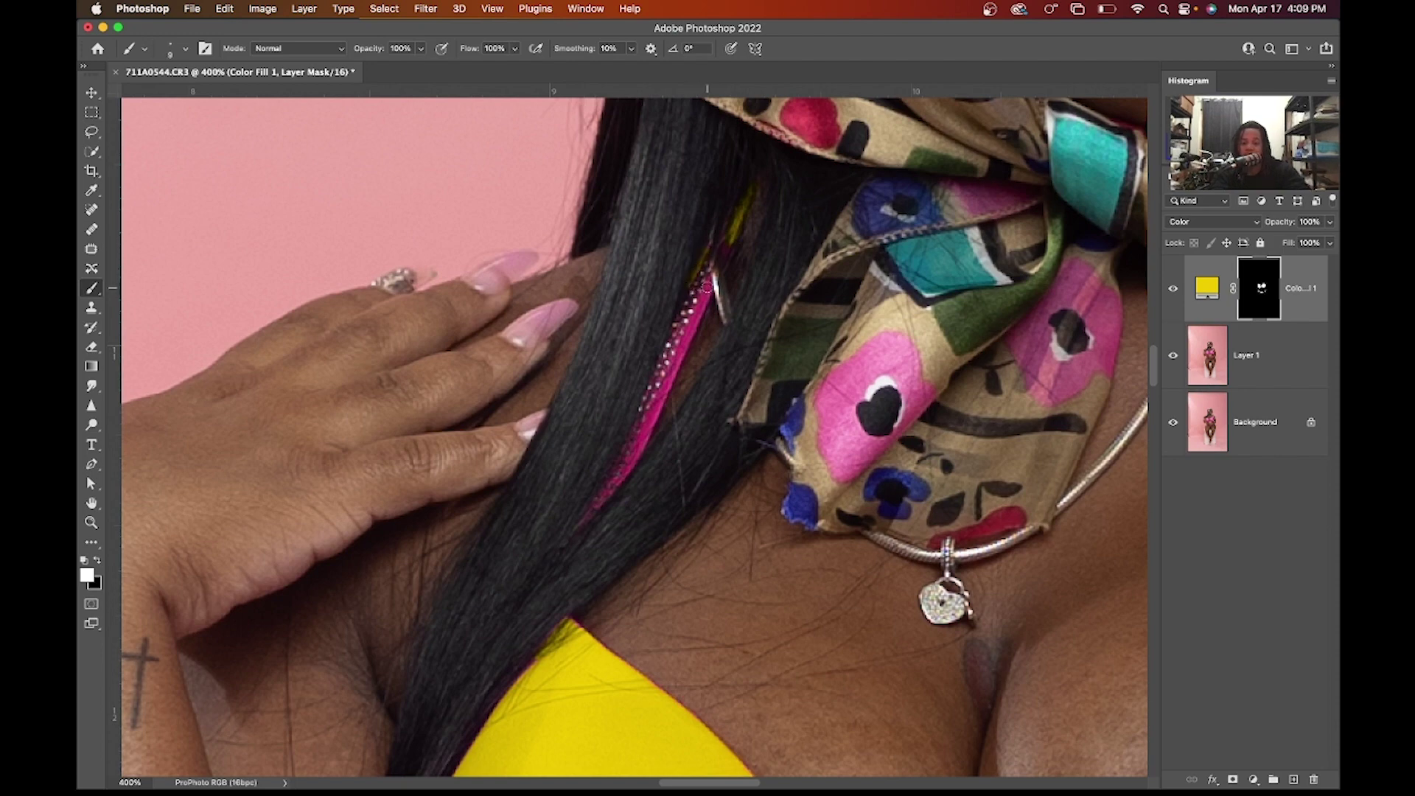
pyautogui.moveTo(707, 288); pyautogui.dragTo(705, 295)
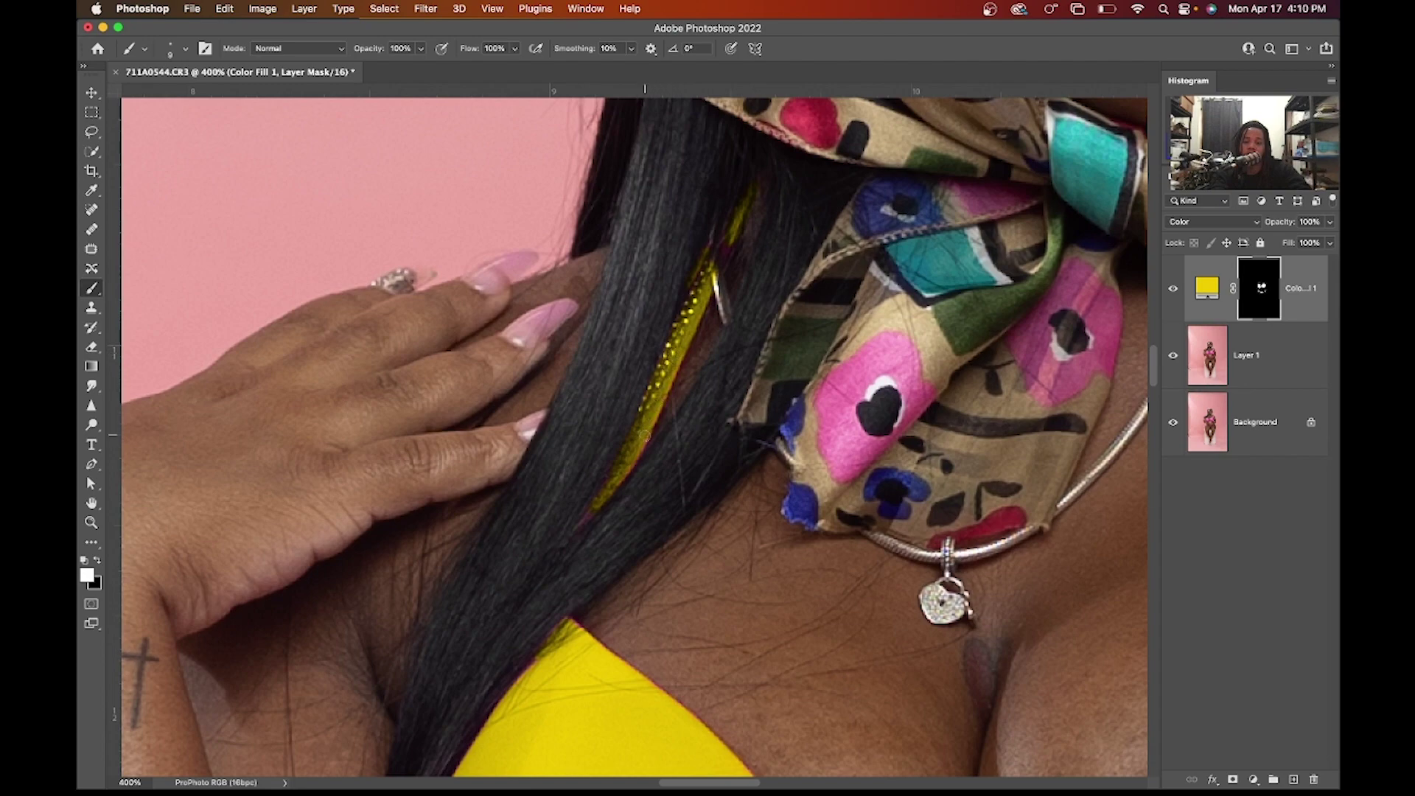
# Step: Compare the whole photo with and without the yellow fill layer, leaving the layer visible
pyautogui.press('super+minus')
pyautogui.press('super+minus')
pyautogui.press('super+minus')
pyautogui.press('super+minus')
pyautogui.press('super+minus')
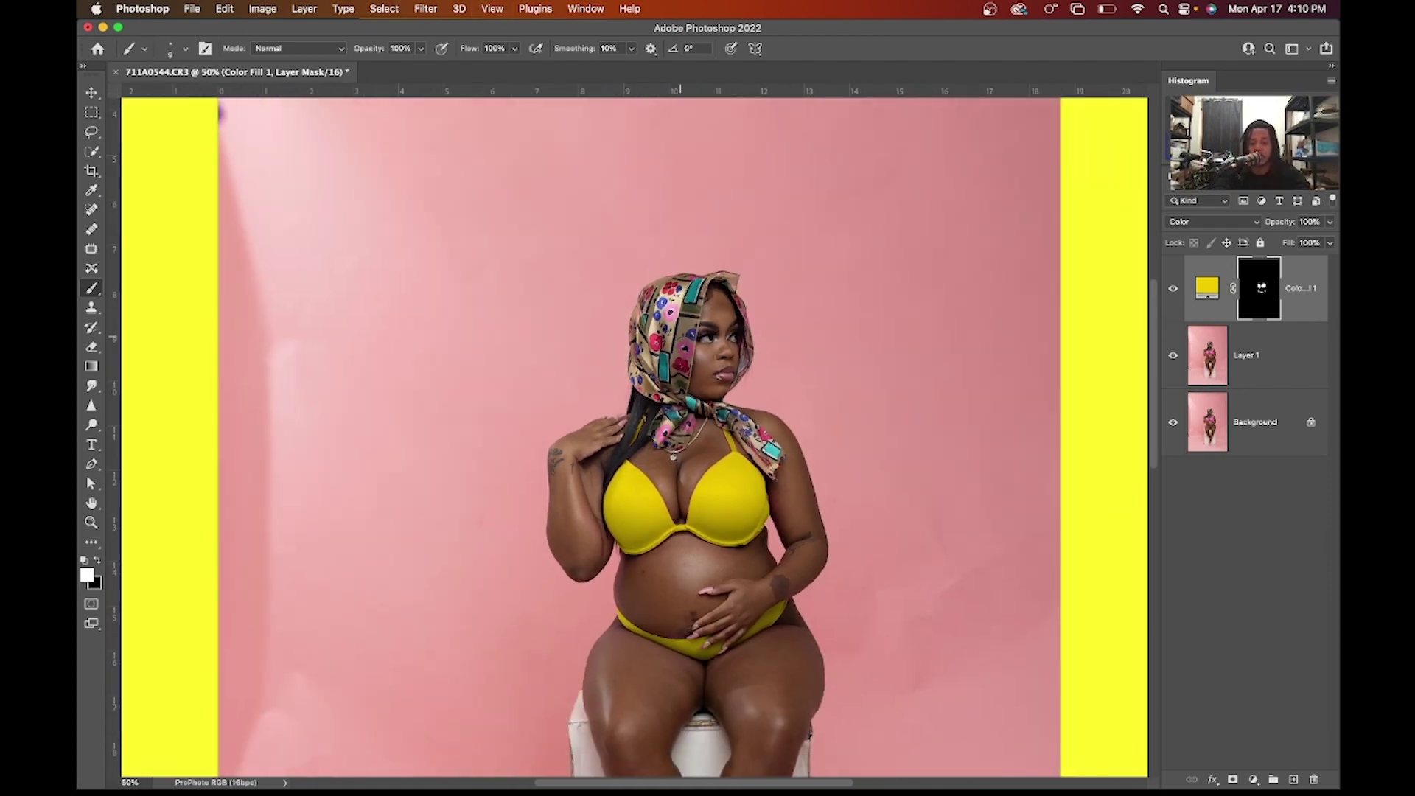
pyautogui.press('super+minus')
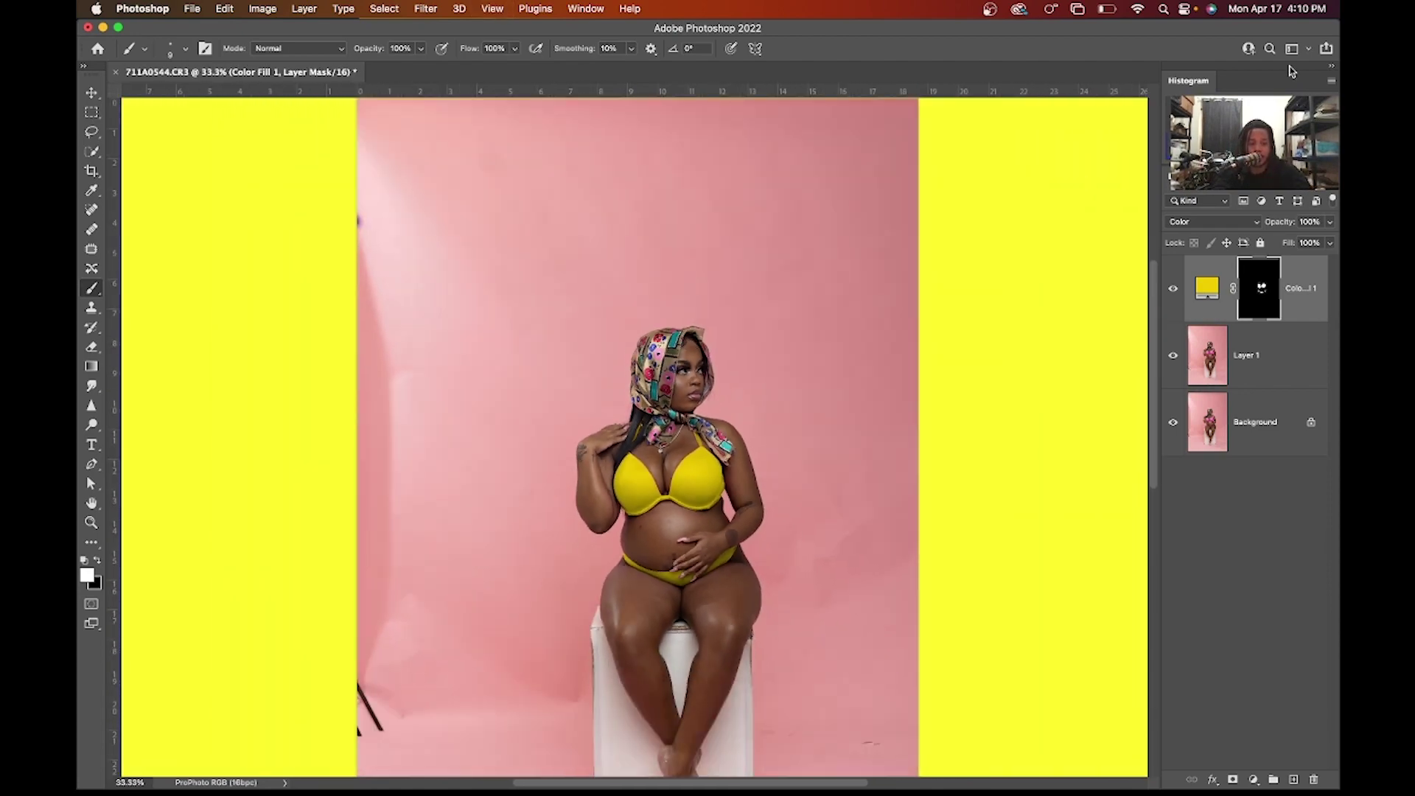
pyautogui.click(1173, 289)
pyautogui.click(1174, 290)
pyautogui.click(1174, 290)
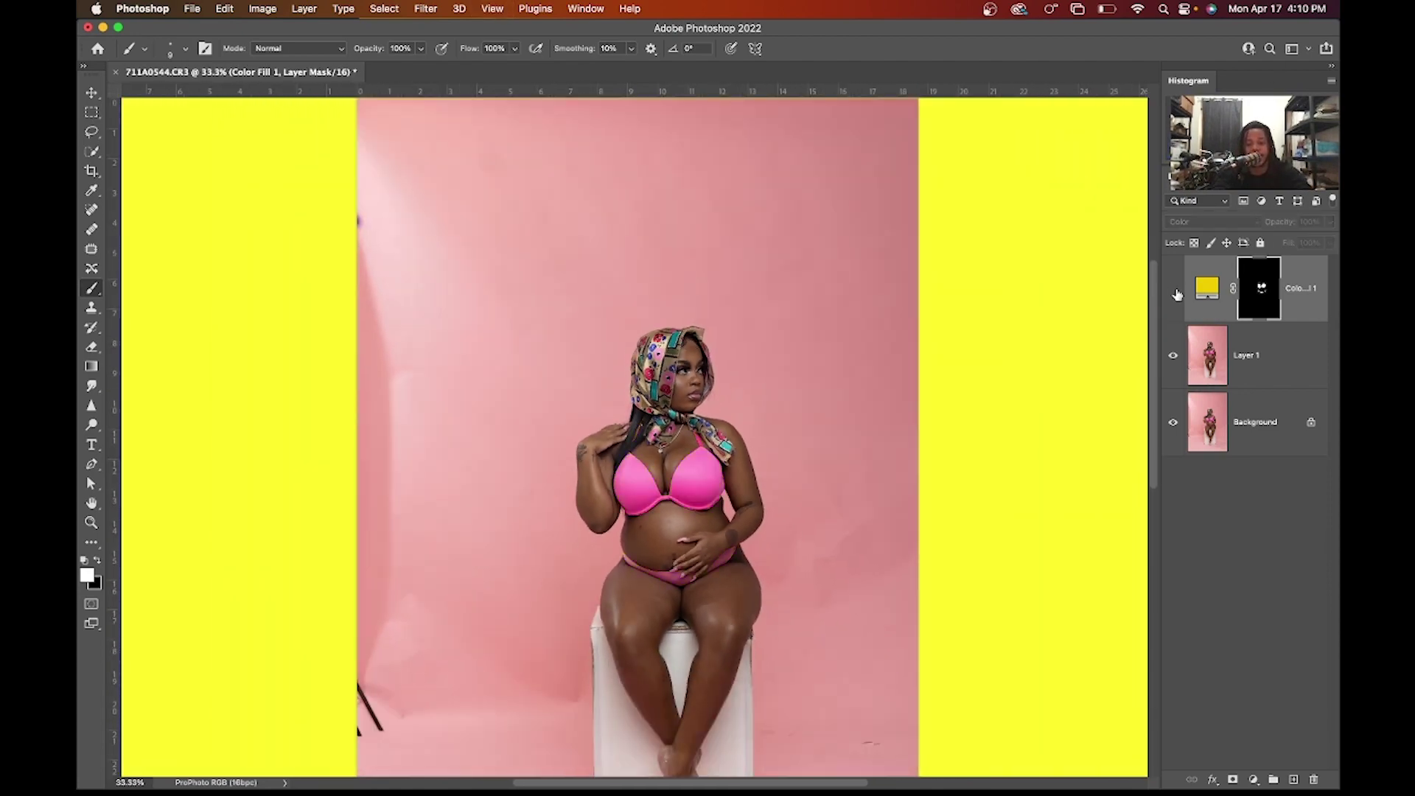
pyautogui.click(1174, 291)
pyautogui.click(1174, 291)
pyautogui.click(1174, 291)
# Step: Tint the magenta nail tip resting on the bikini bottom by painting the mask at 8% brush opacity and again at 24%
pyautogui.press('super+equal')
pyautogui.press('super+equal')
pyautogui.press('super+equal')
pyautogui.press('super+equal')
pyautogui.press('super+equal')
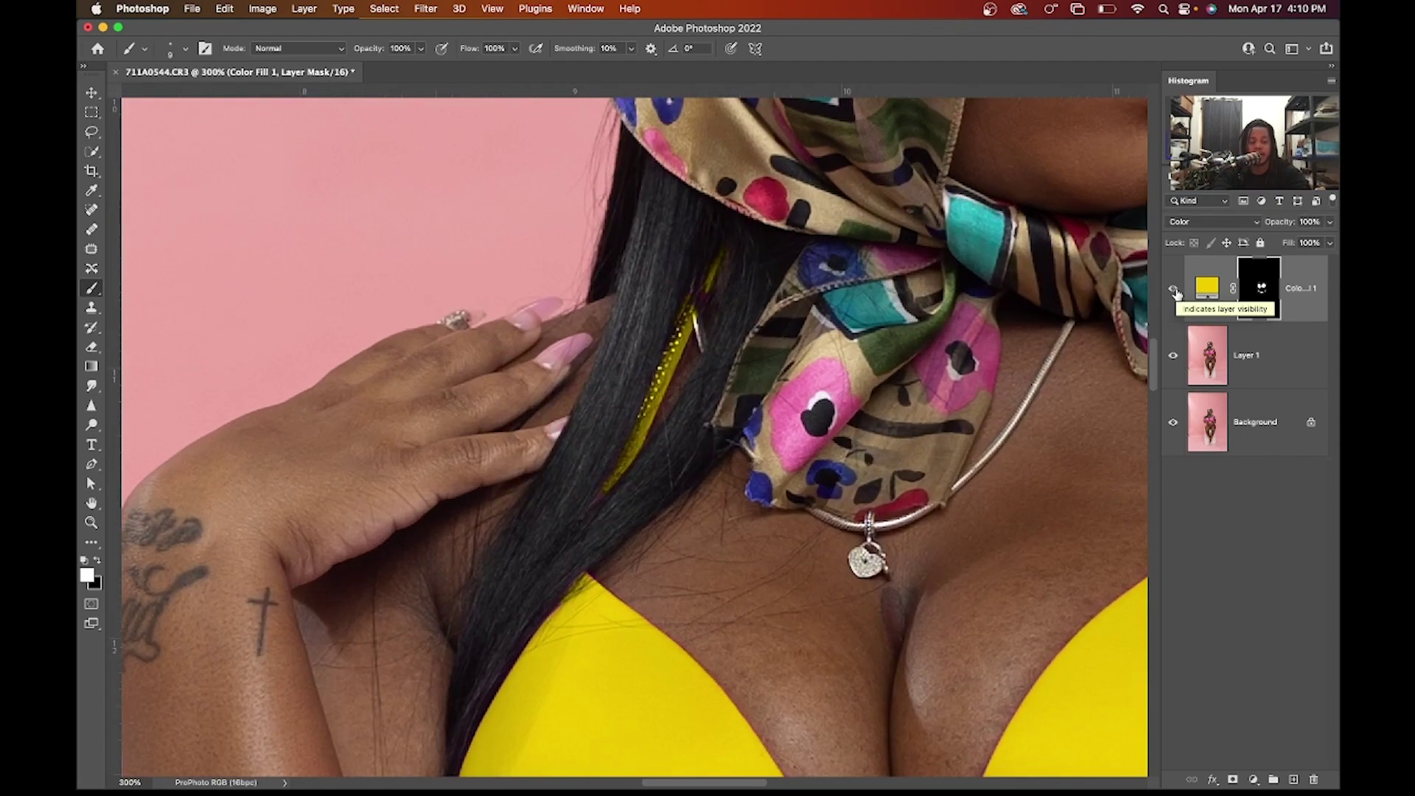
pyautogui.hscroll(5, 1016, 353)
pyautogui.scroll(-12, 1016, 352)
pyautogui.scroll(-5, 1017, 352)
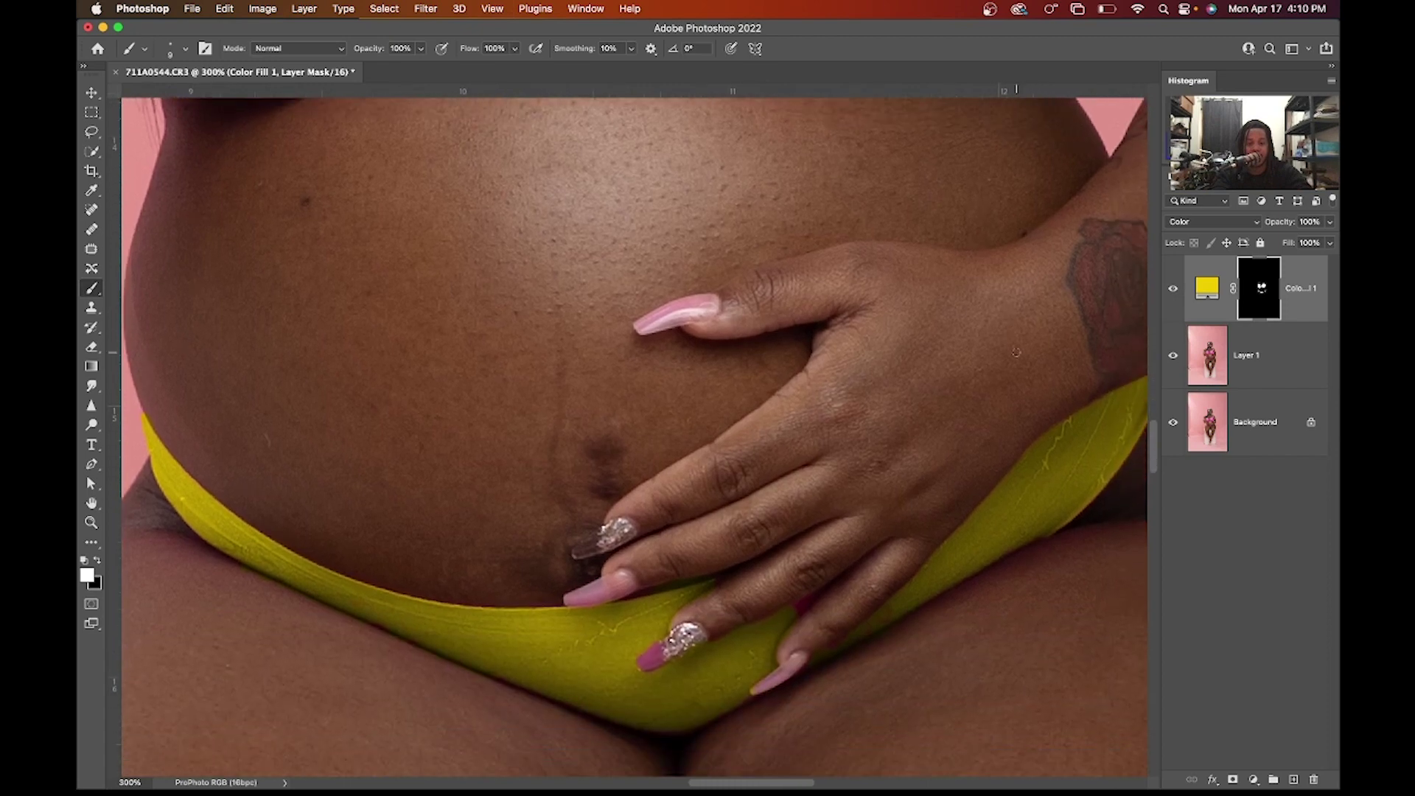
pyautogui.scroll(-2, 645, 637)
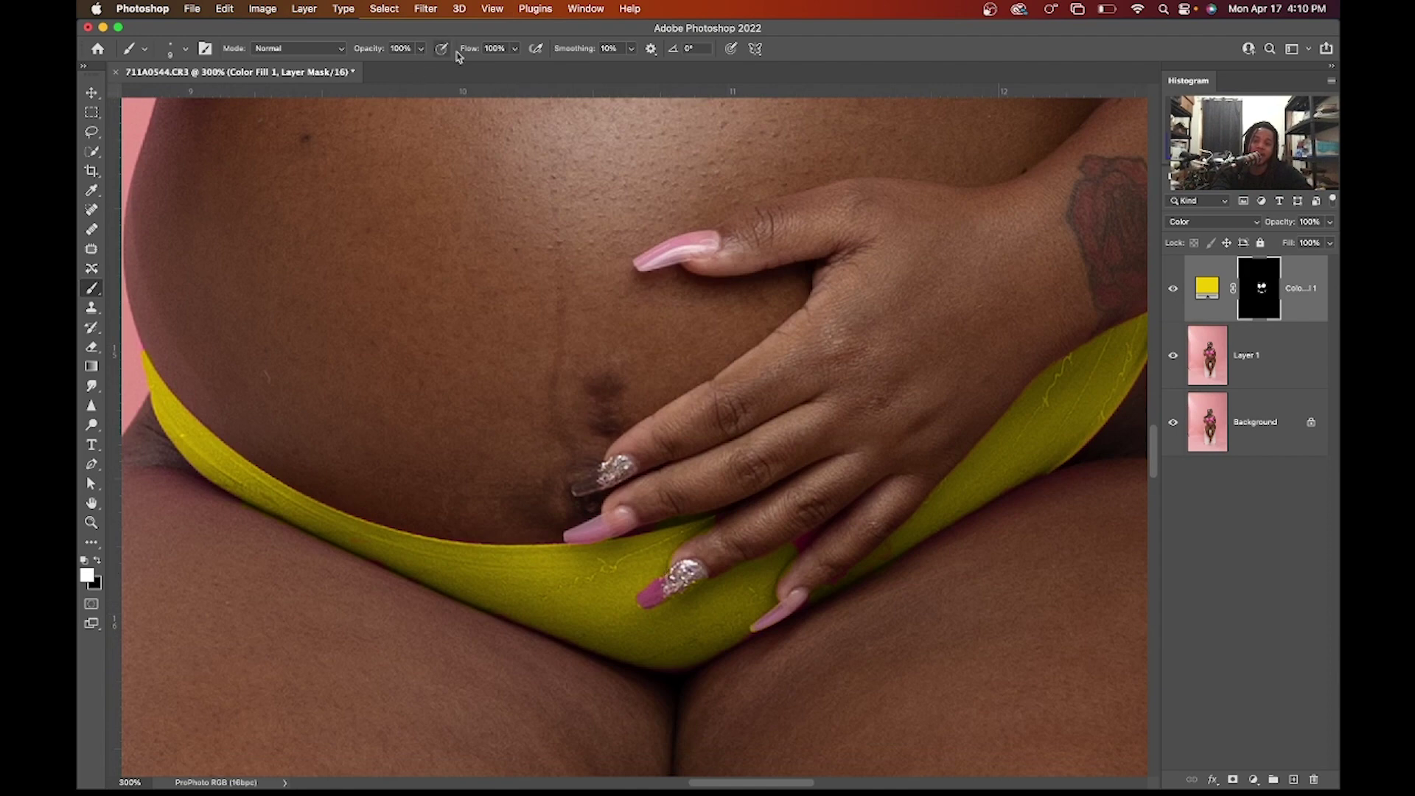
pyautogui.moveTo(378, 50); pyautogui.dragTo(309, 58)
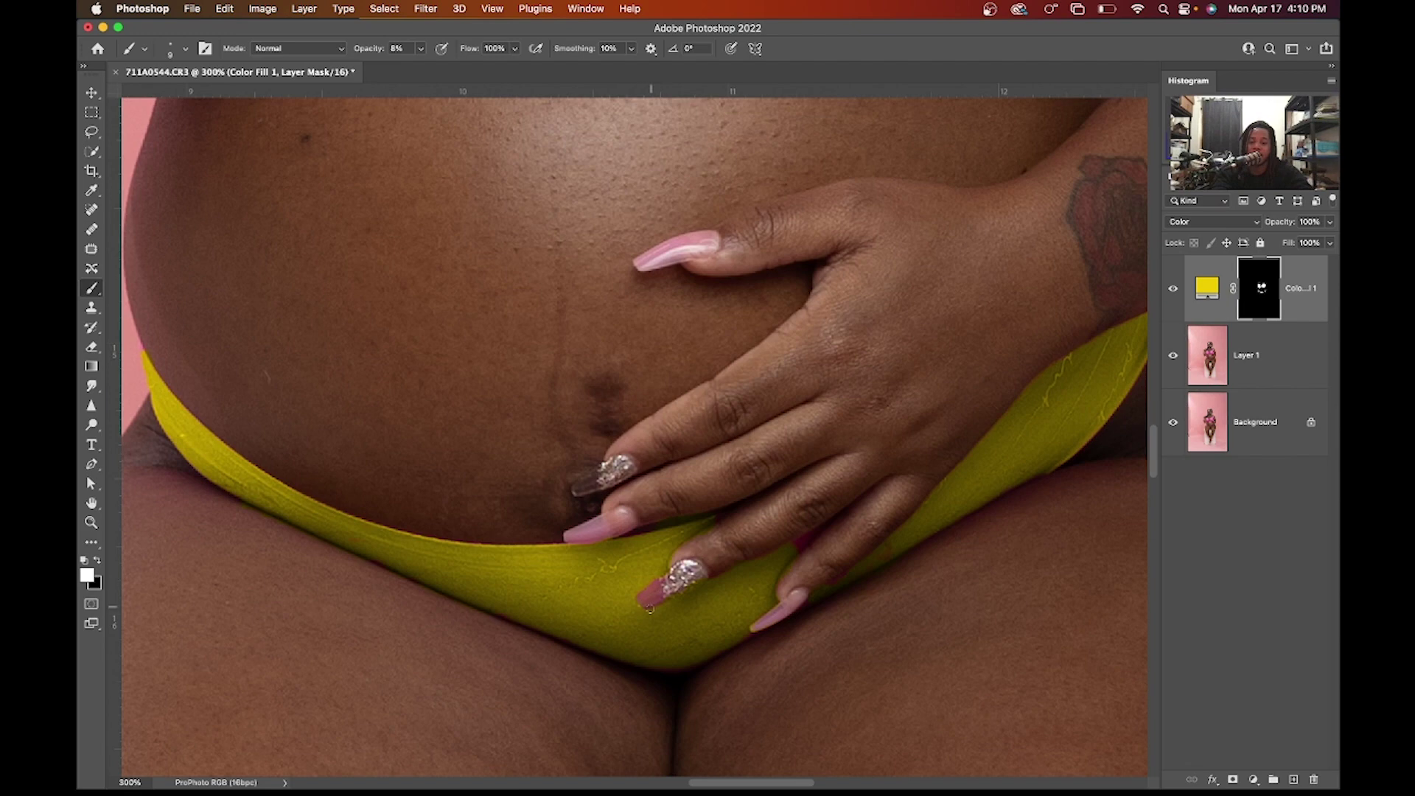
pyautogui.moveTo(379, 50); pyautogui.dragTo(387, 51)
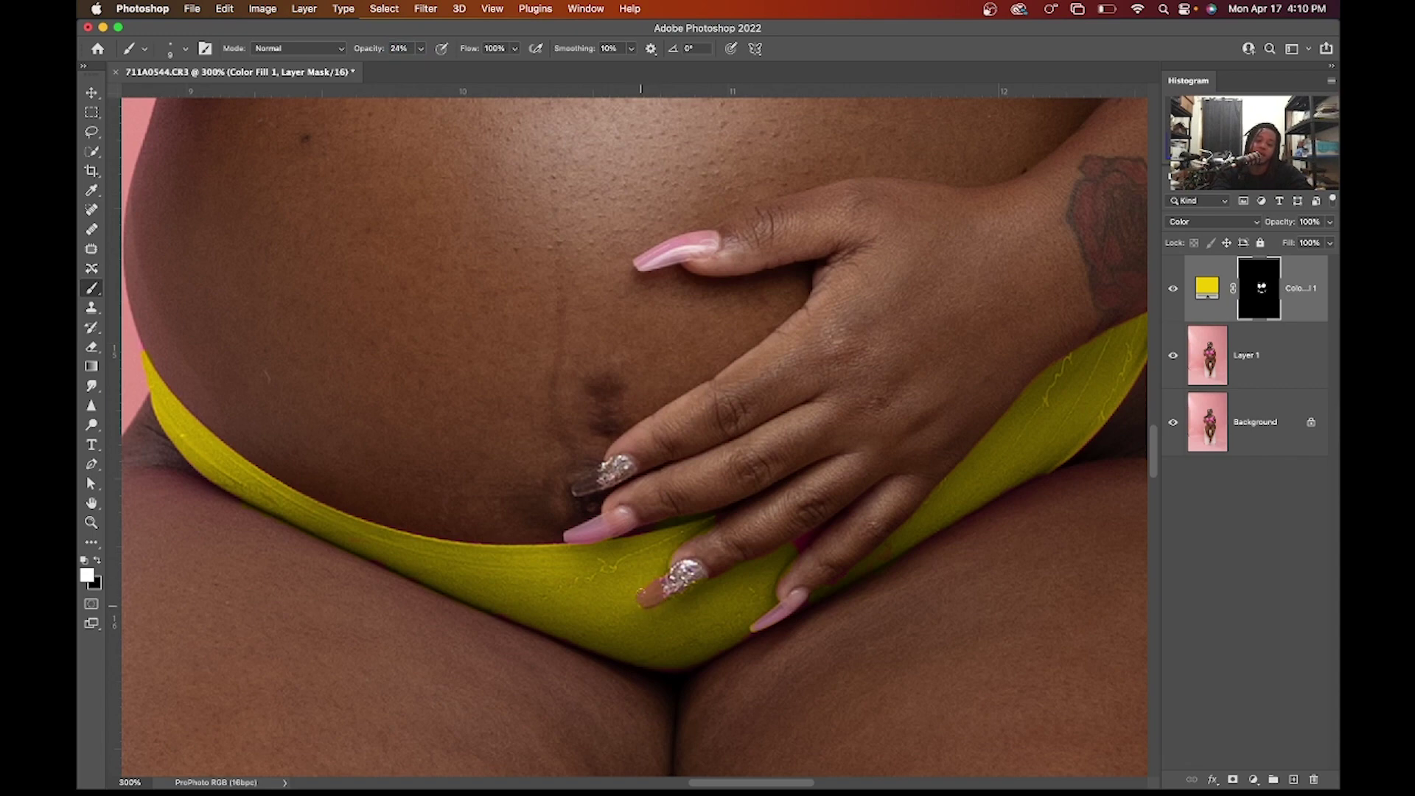
# Step: Toggle the yellow fill layer off and on to review the finished recolor across the full image
pyautogui.press('super+minus')
pyautogui.press('super+minus')
pyautogui.press('super+minus')
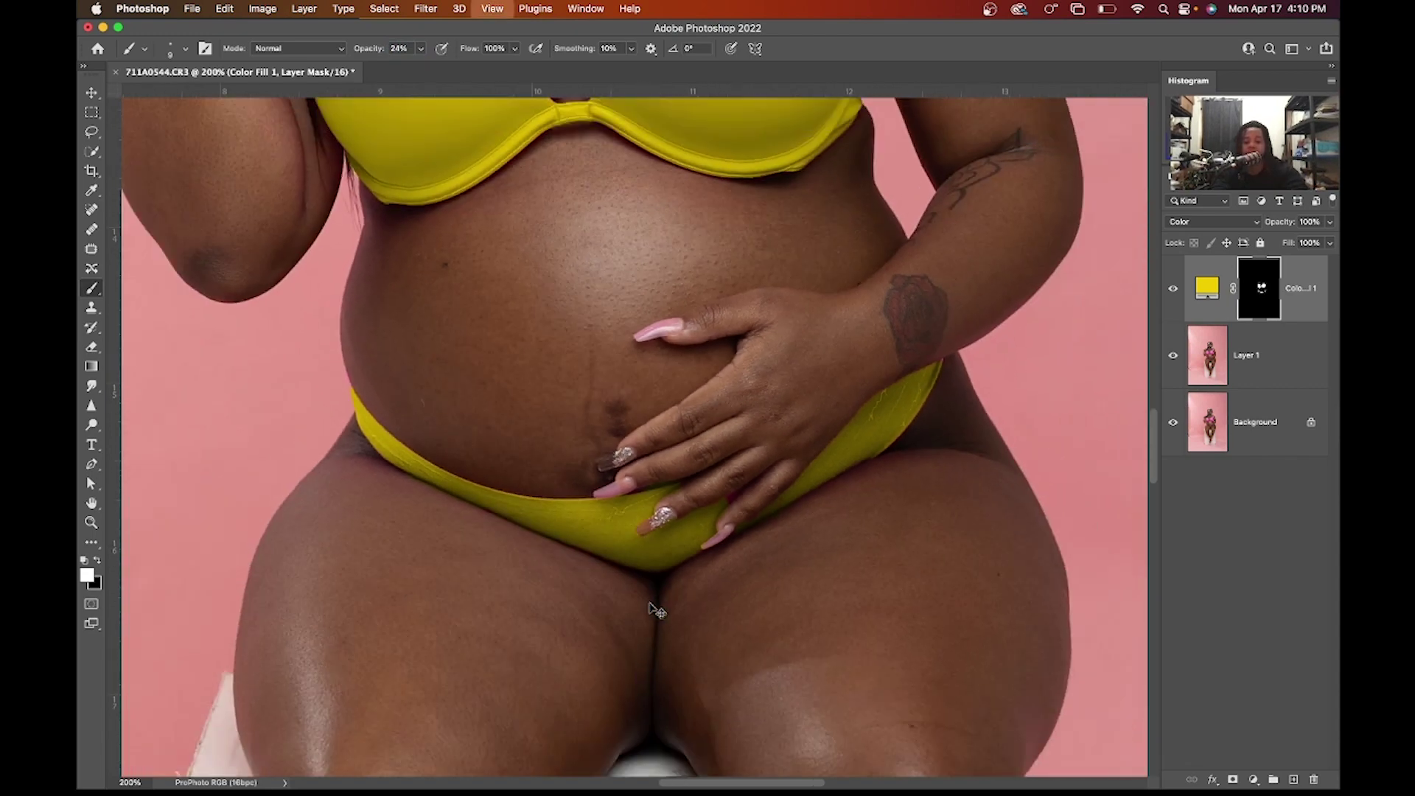
pyautogui.press('super+minus')
pyautogui.press('super+minus')
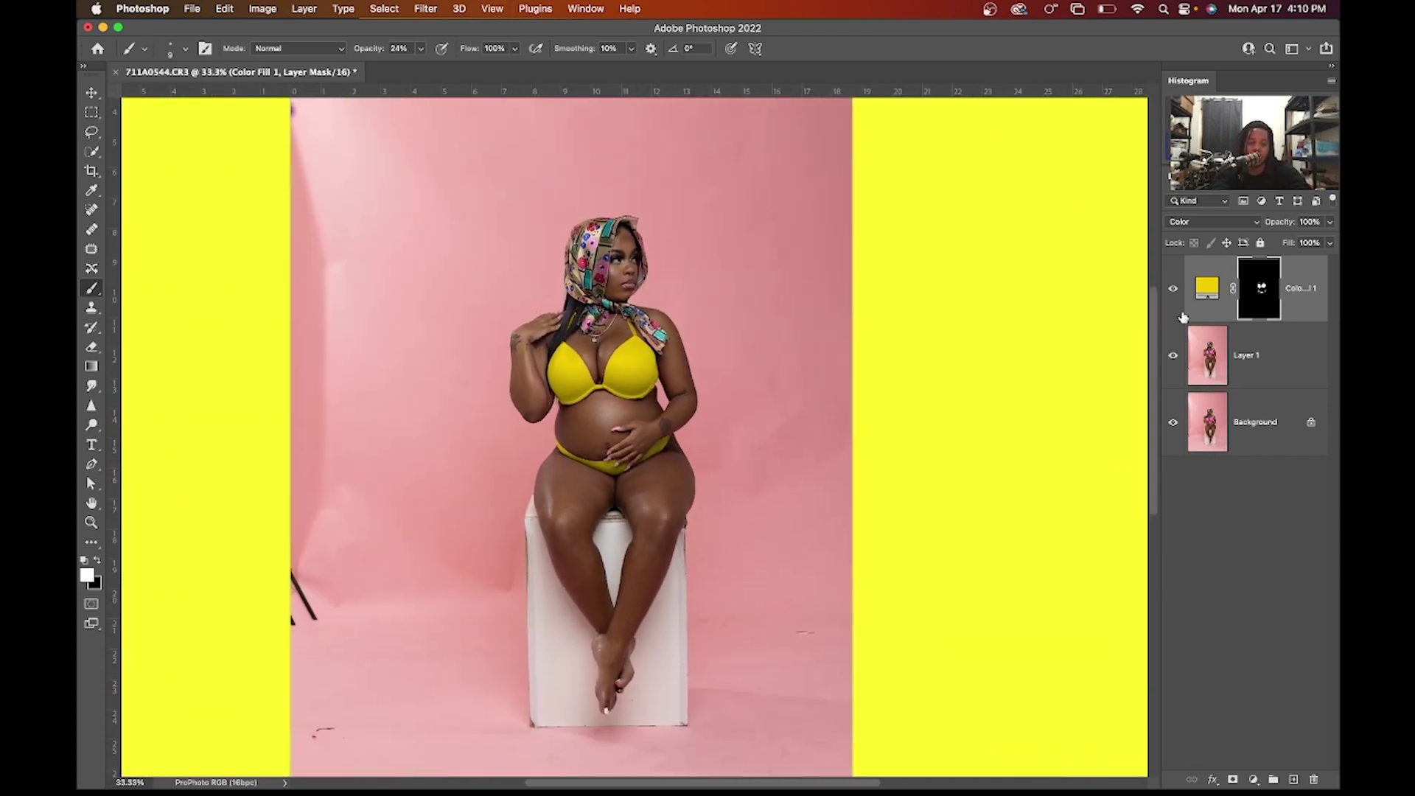
pyautogui.click(1174, 289)
pyautogui.click(1173, 289)
pyautogui.click(1173, 290)
pyautogui.click(1173, 290)
pyautogui.press('super+Tab')
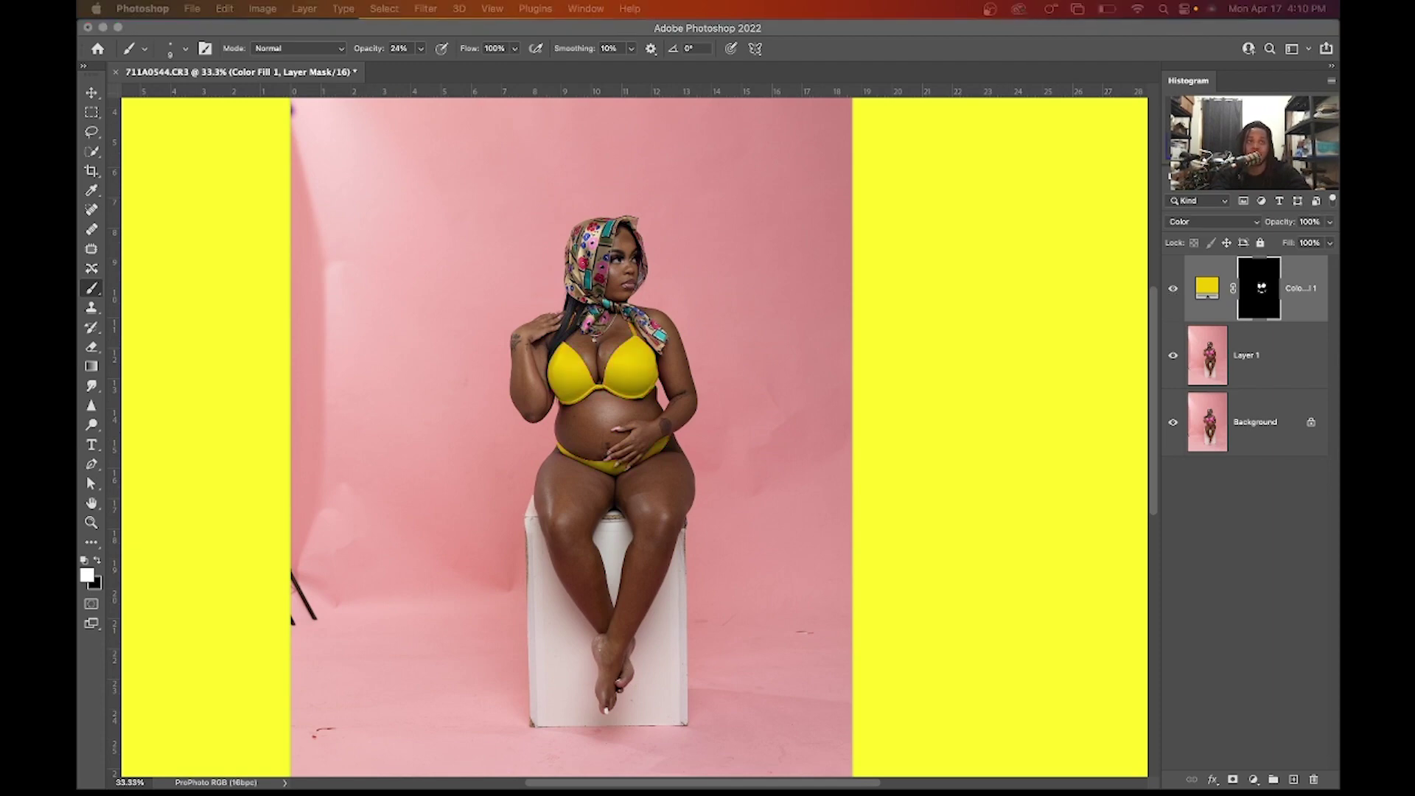